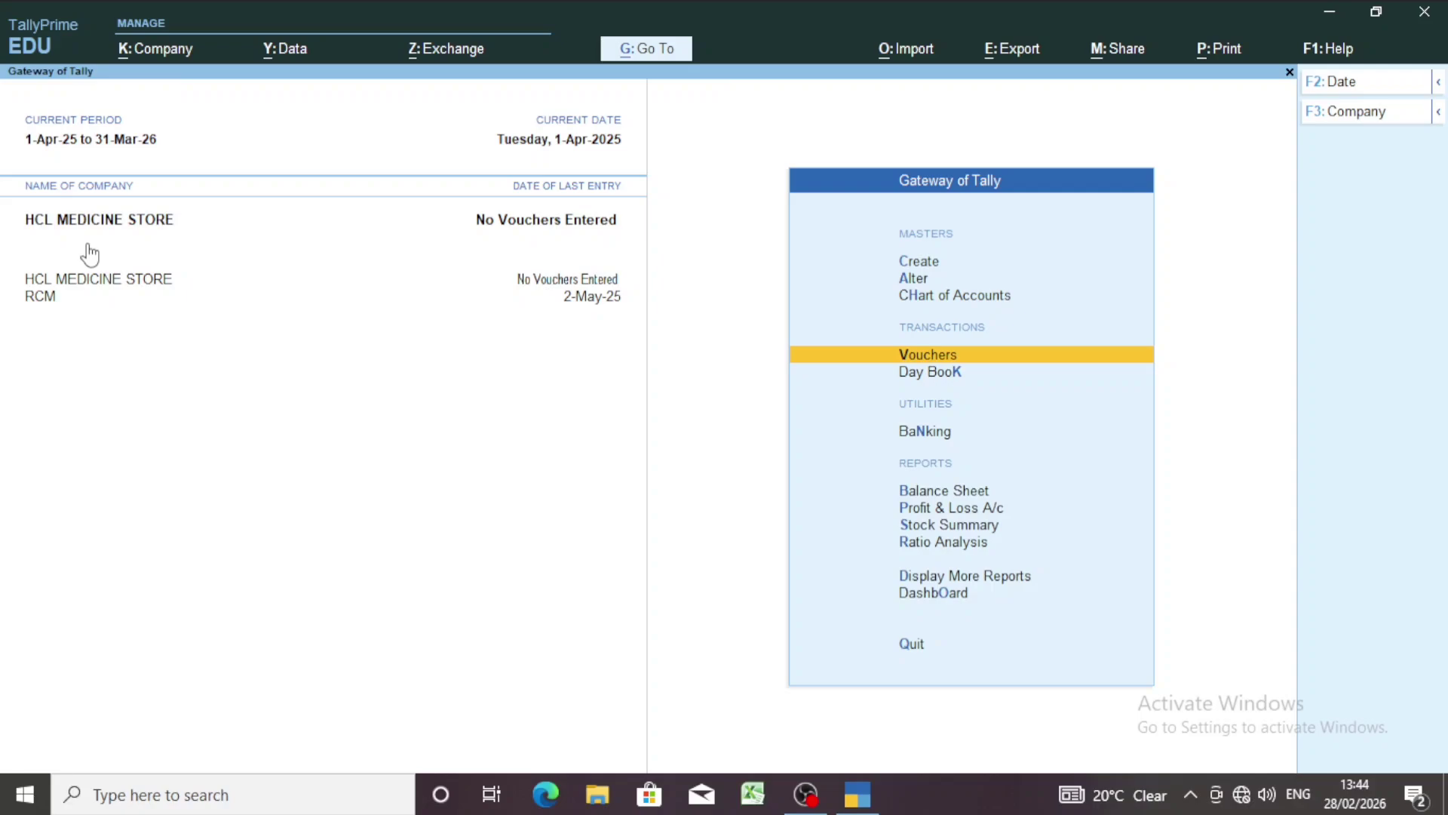
# - Review the company features of HCL MEDICINE STORE, checking that batches and expiry dates for batches are enabled, and accept them
pyautogui.press('F11')
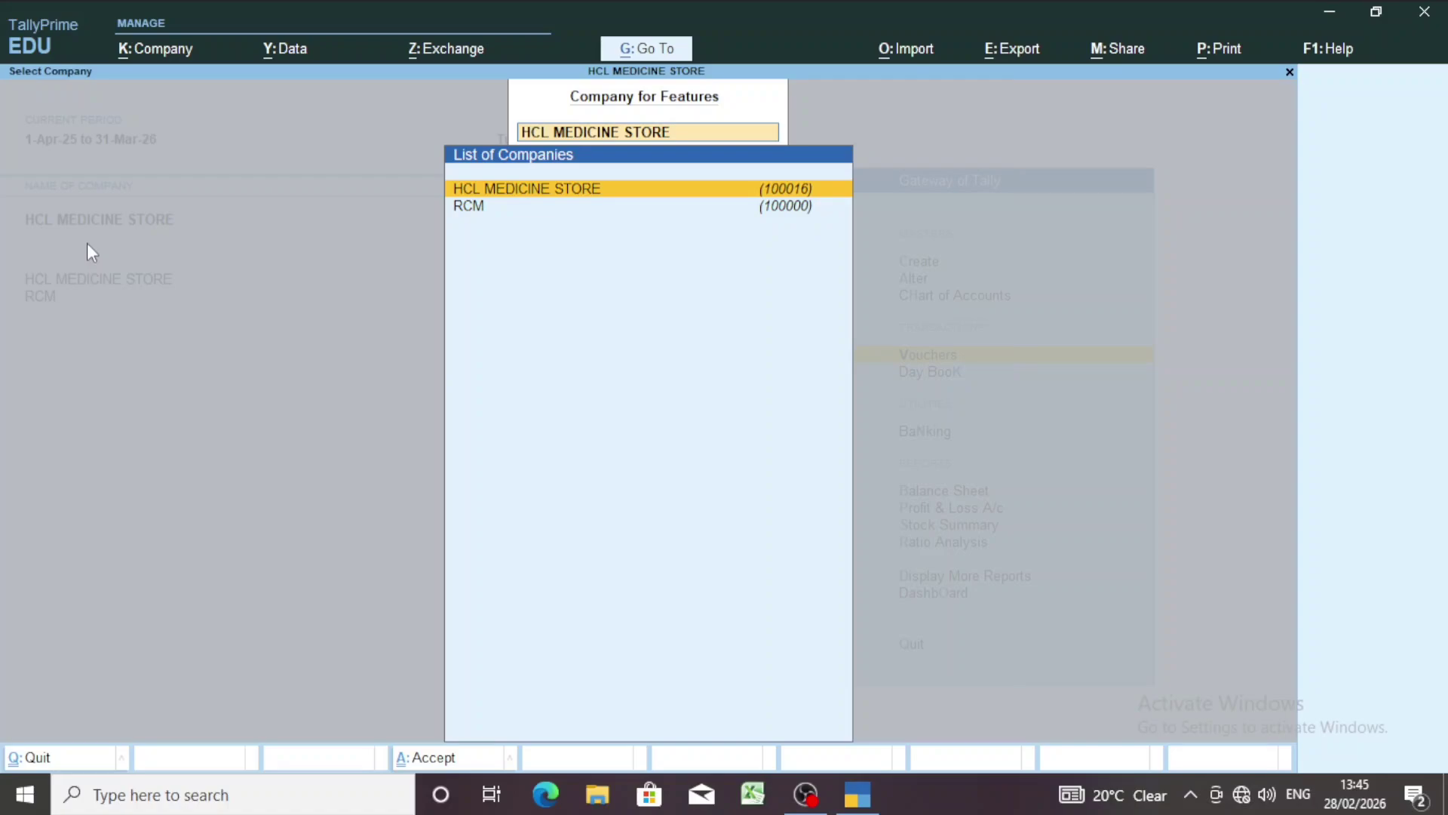
pyautogui.press('Return')
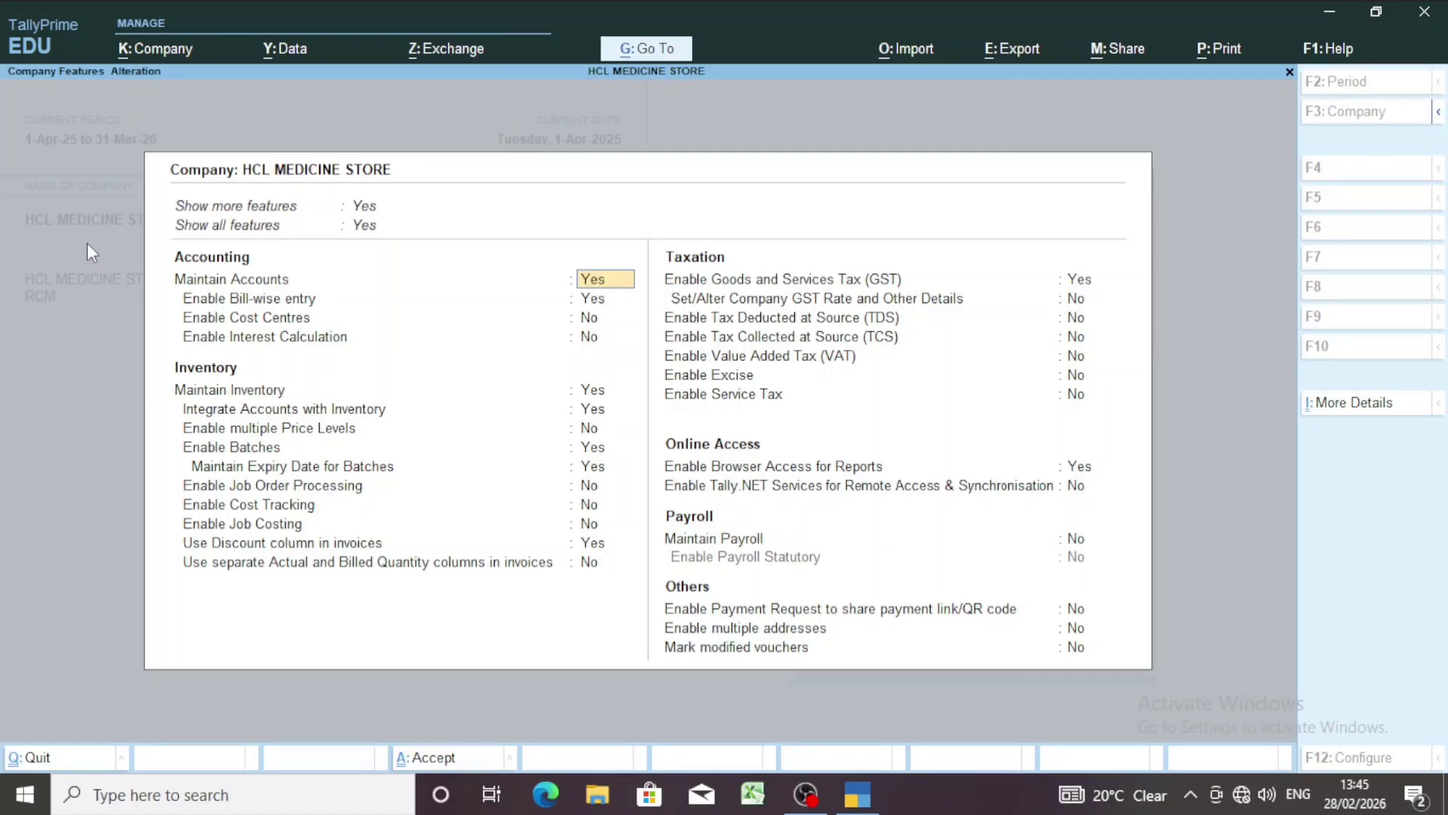
pyautogui.press('Return')
pyautogui.press('Return')
pyautogui.press('Return')
pyautogui.press('Return')
pyautogui.press('Return')
pyautogui.press('Return')
pyautogui.press('Return')
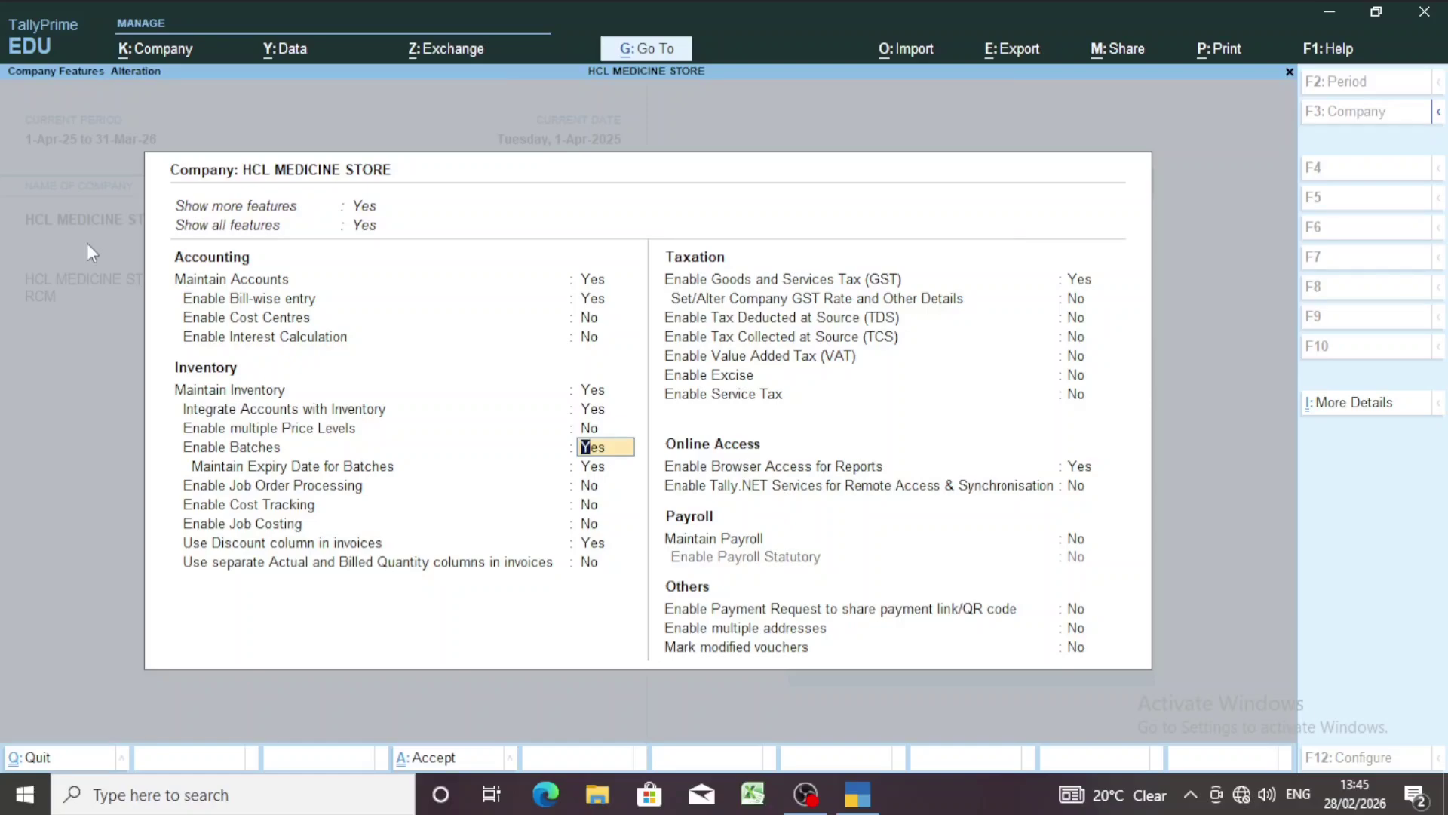
pyautogui.press('Return')
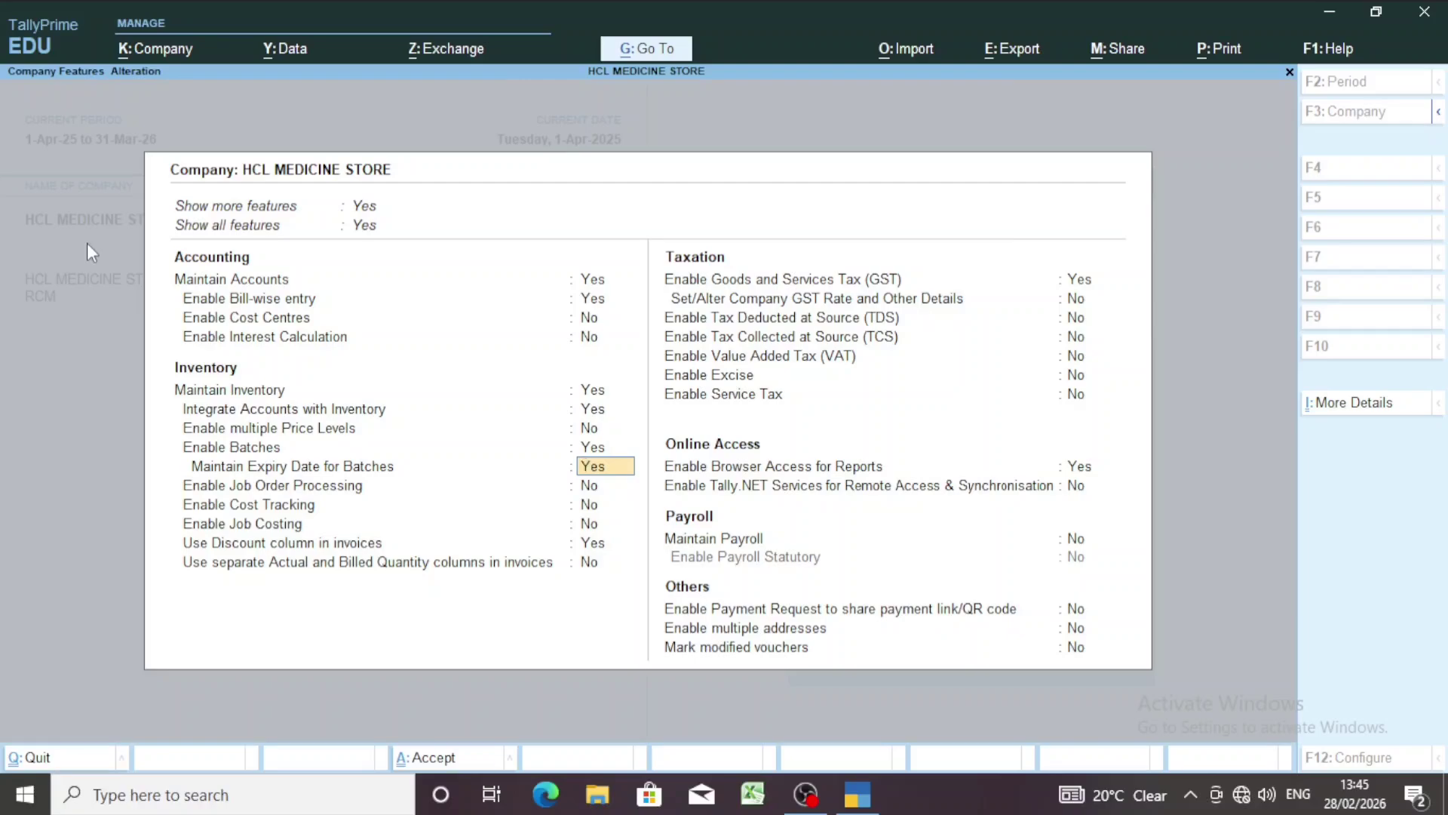
pyautogui.press('Return')
pyautogui.press('ctrl')
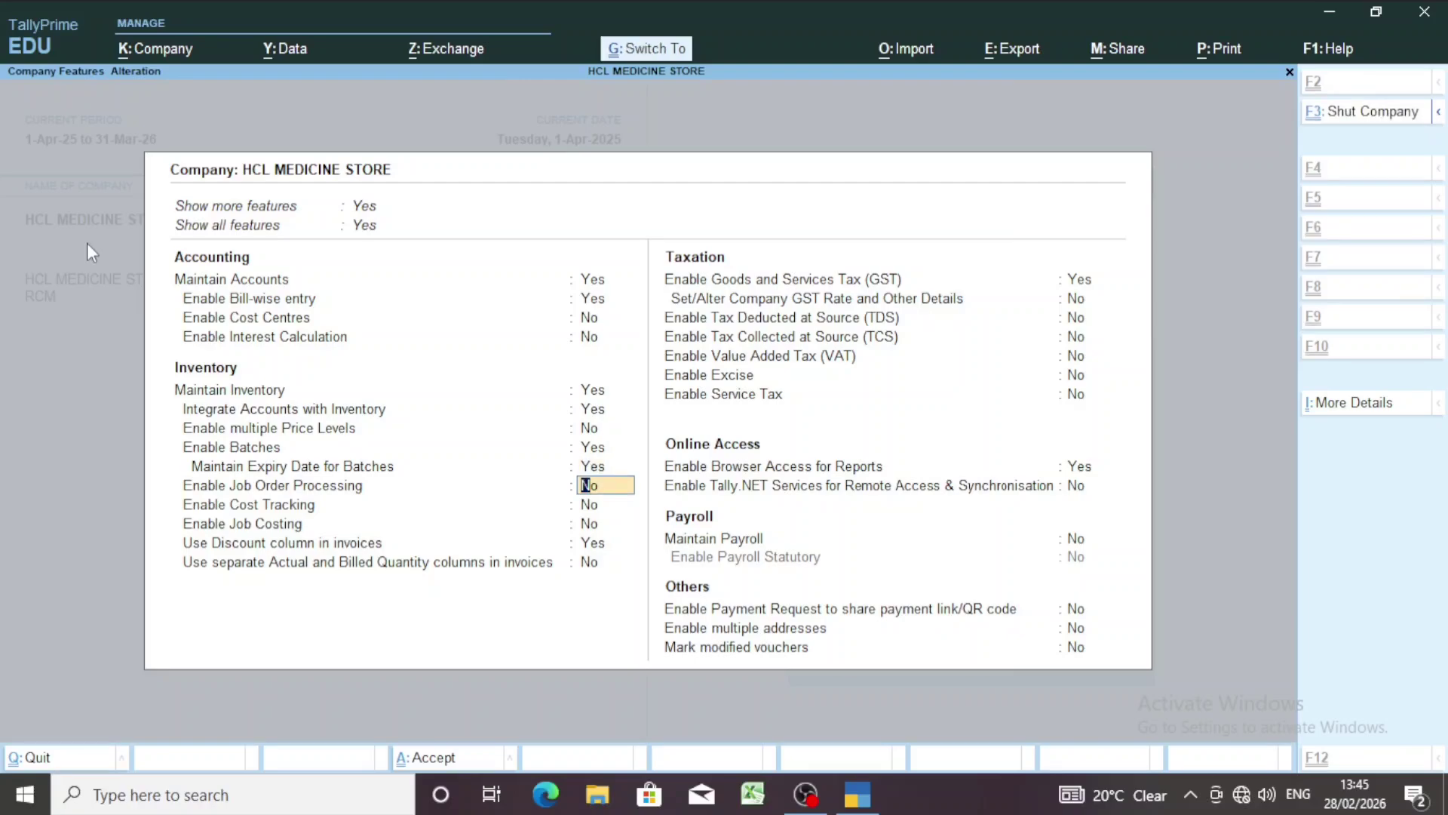
pyautogui.hotkey('ctrl', 'a')
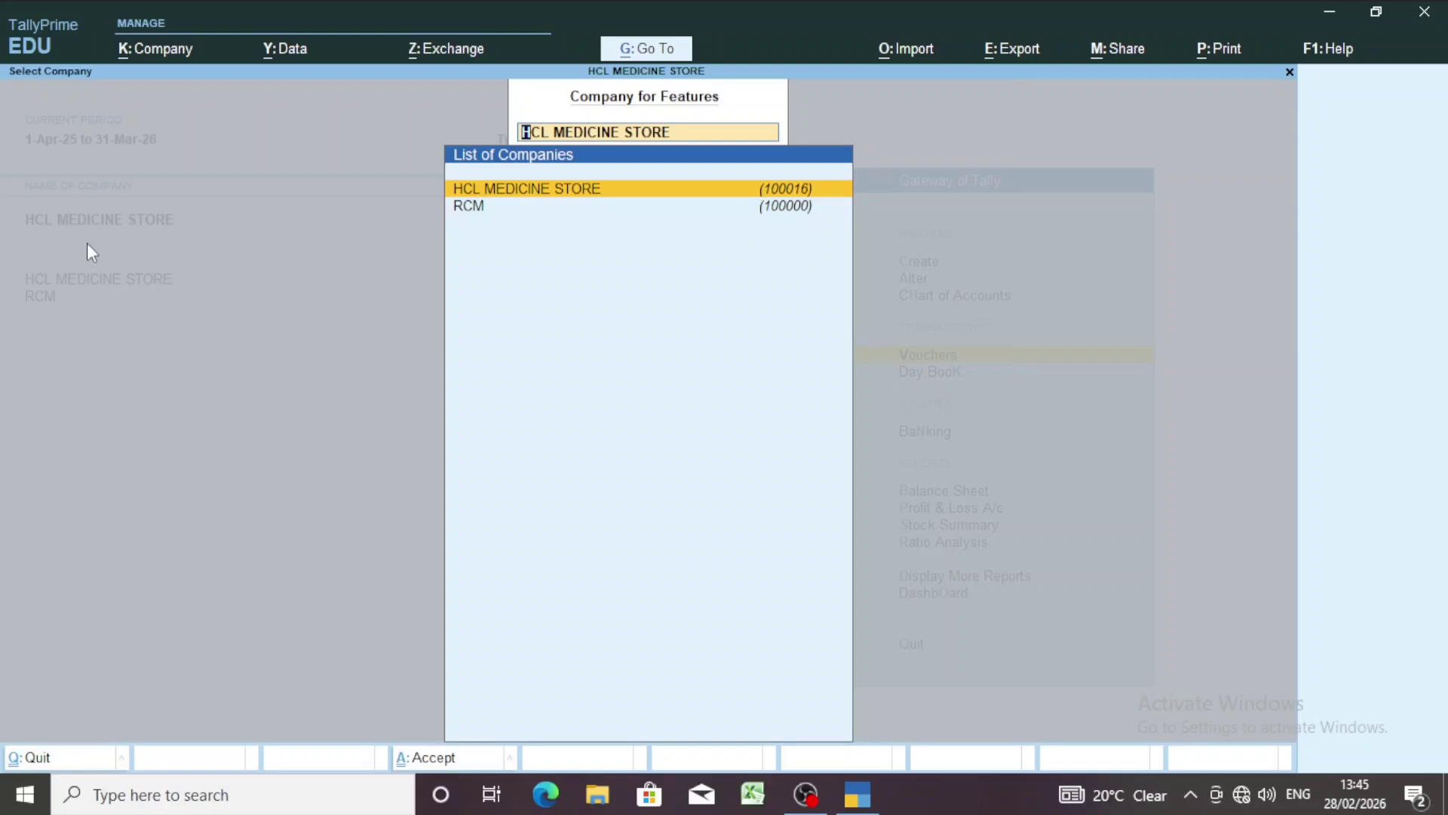
pyautogui.press('Escape')
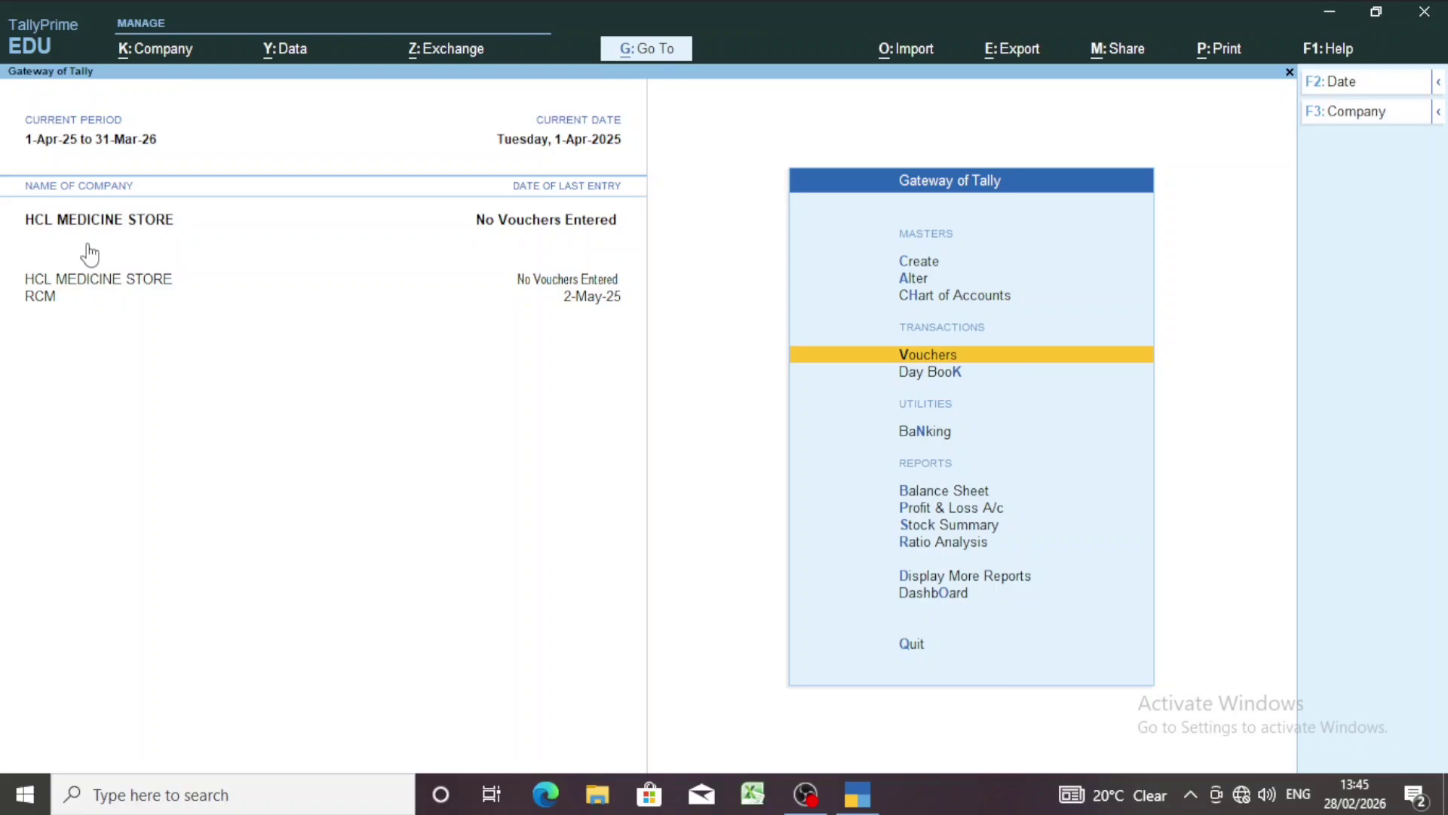
# - Start a purchase voucher and set its voucher date to 1-4-2025
pyautogui.press('Return')
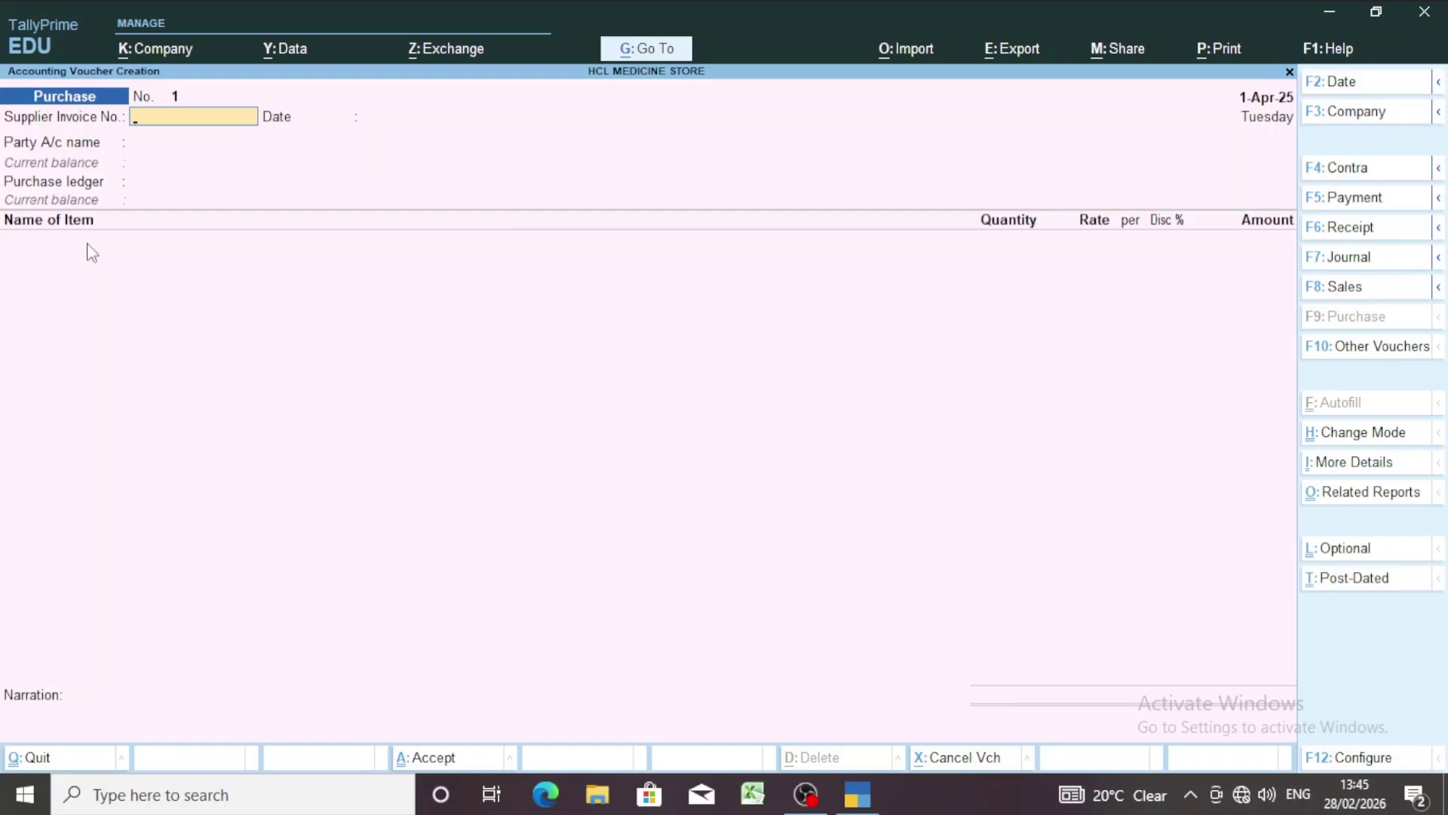
pyautogui.press('F6')
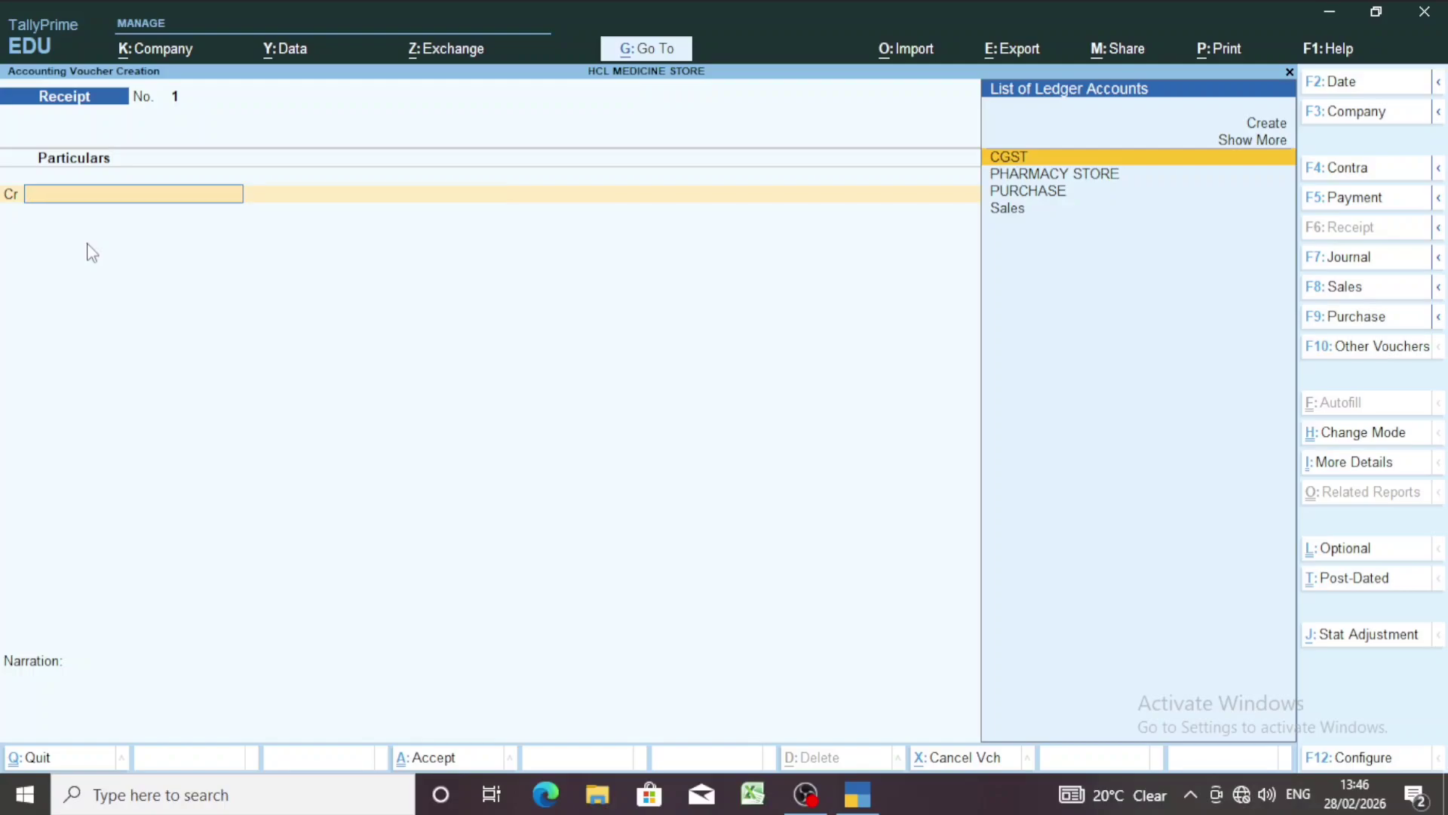
pyautogui.press('F9')
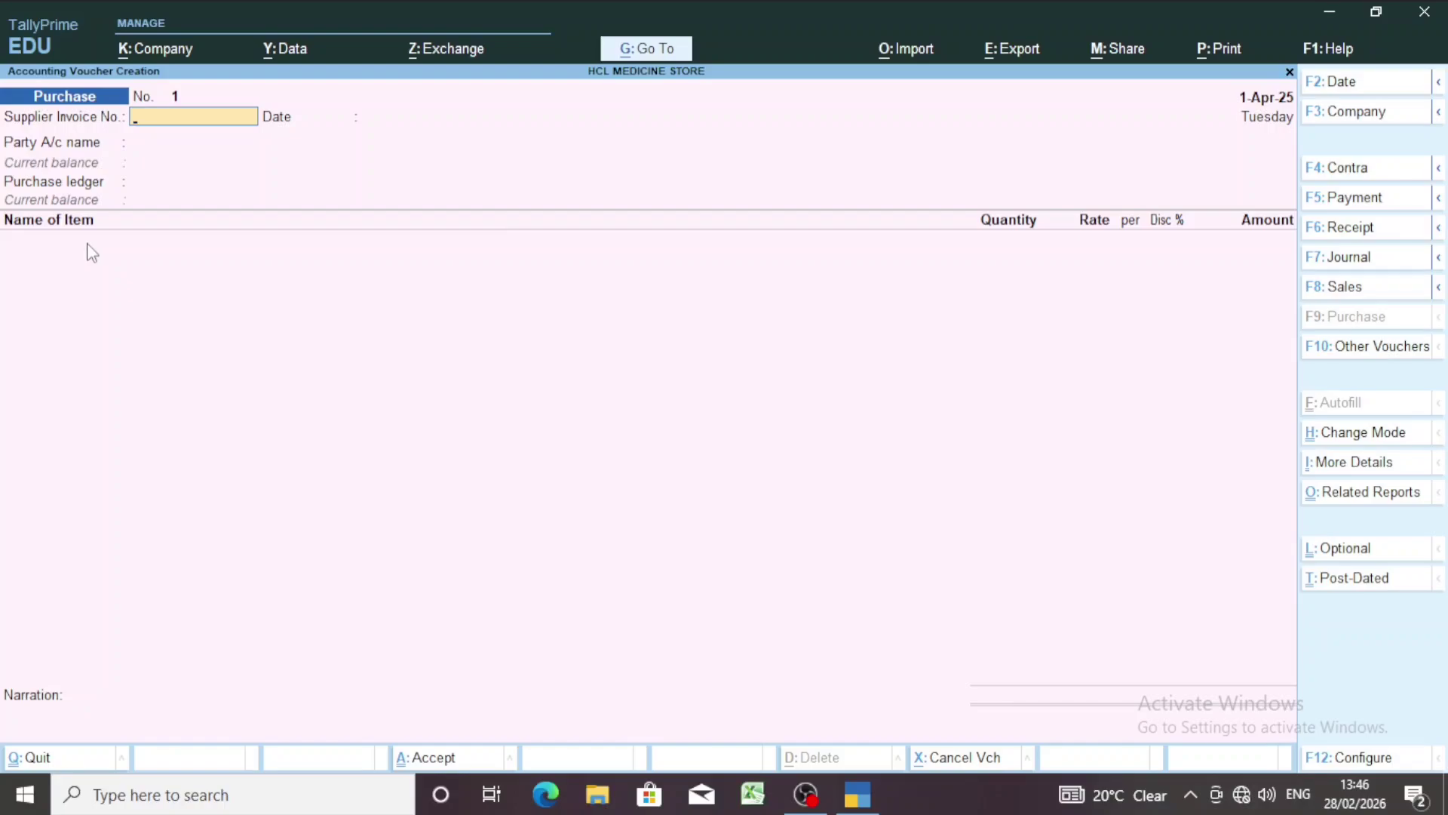
pyautogui.press('F2')
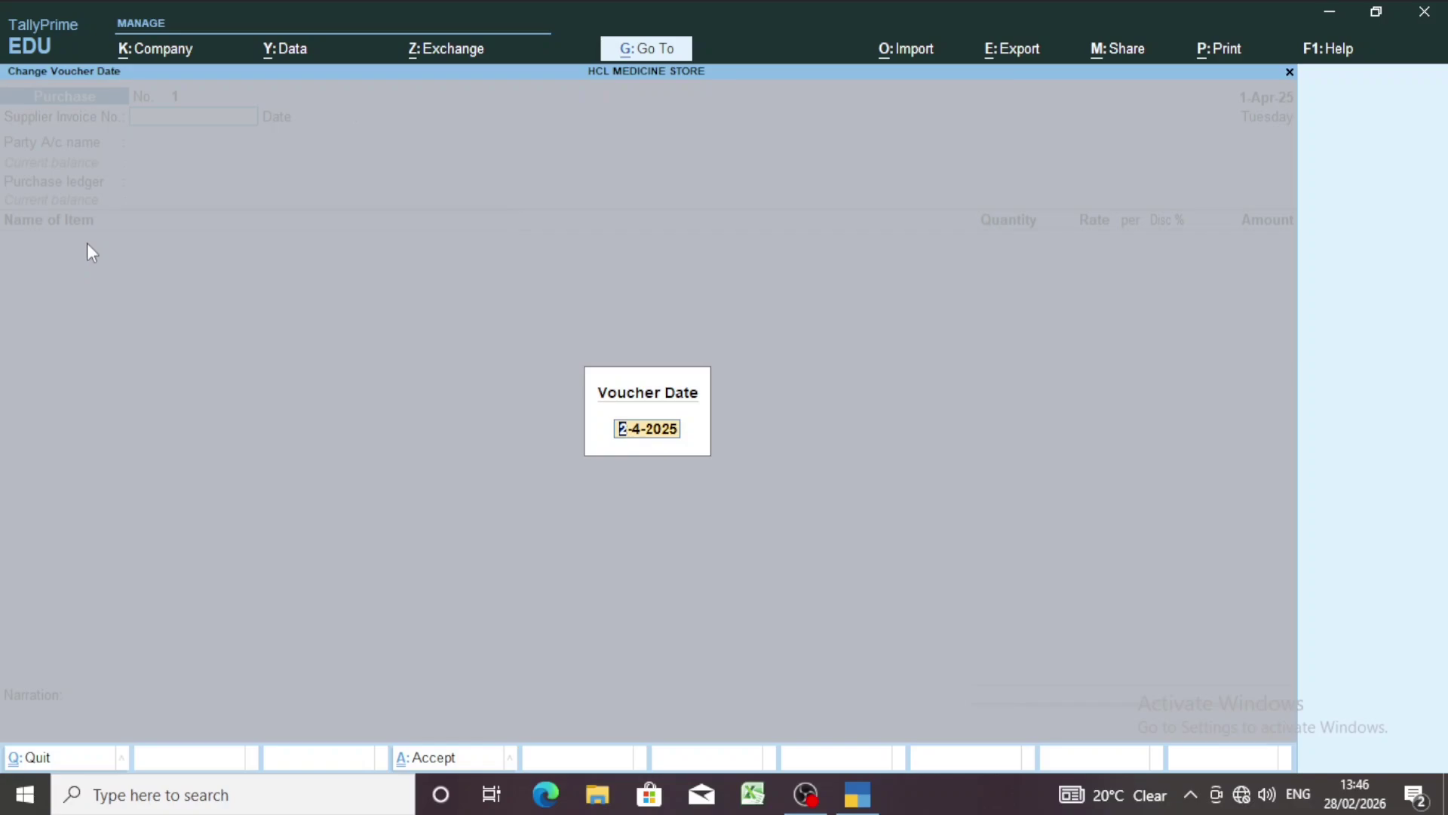
pyautogui.write('1-4')
pyautogui.press('Return')
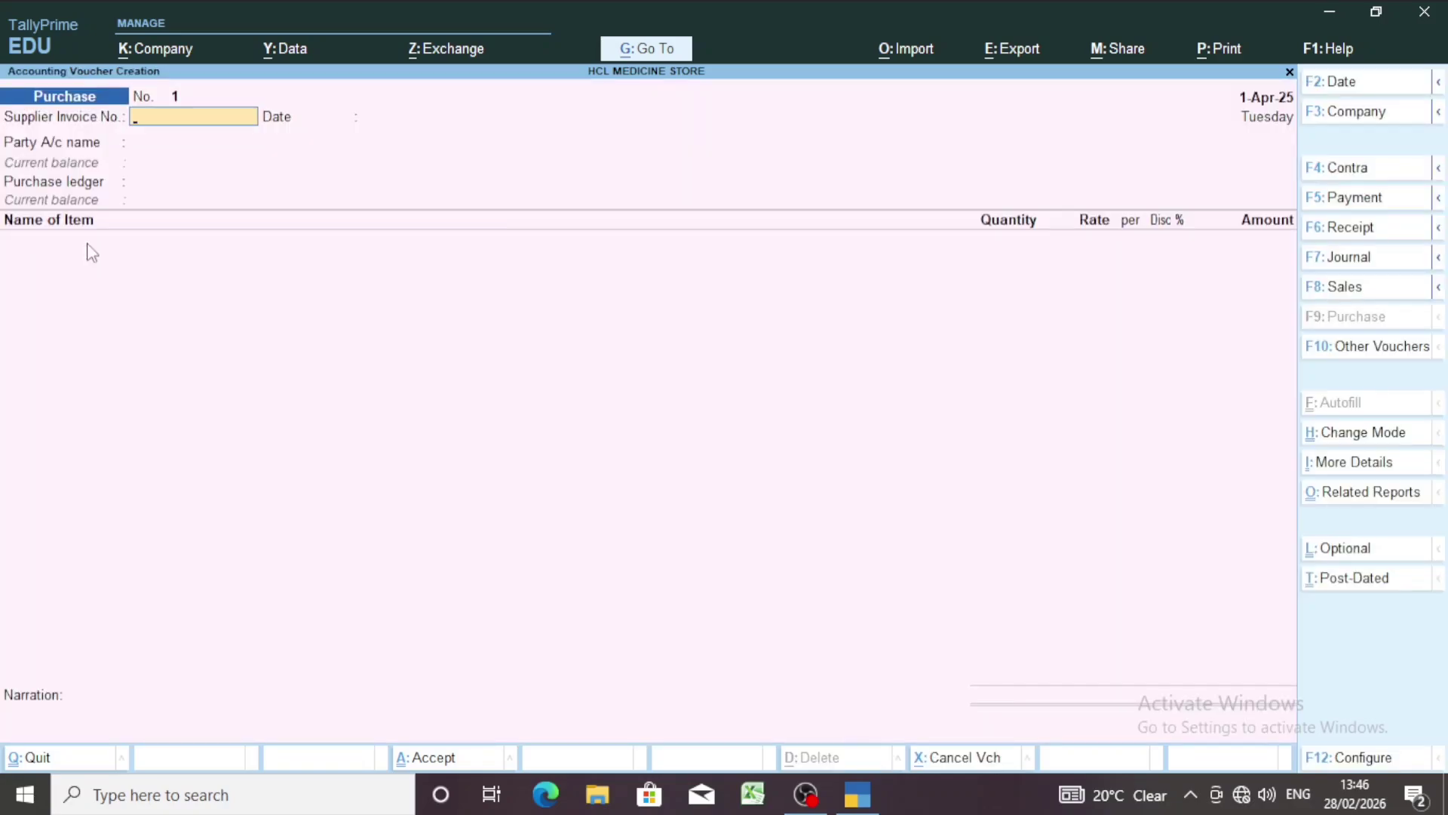
# - Enter supplier invoice number 0125 and accept 1-Apr-25 as the supplier invoice date
pyautogui.write('0125')
pyautogui.press('Return')
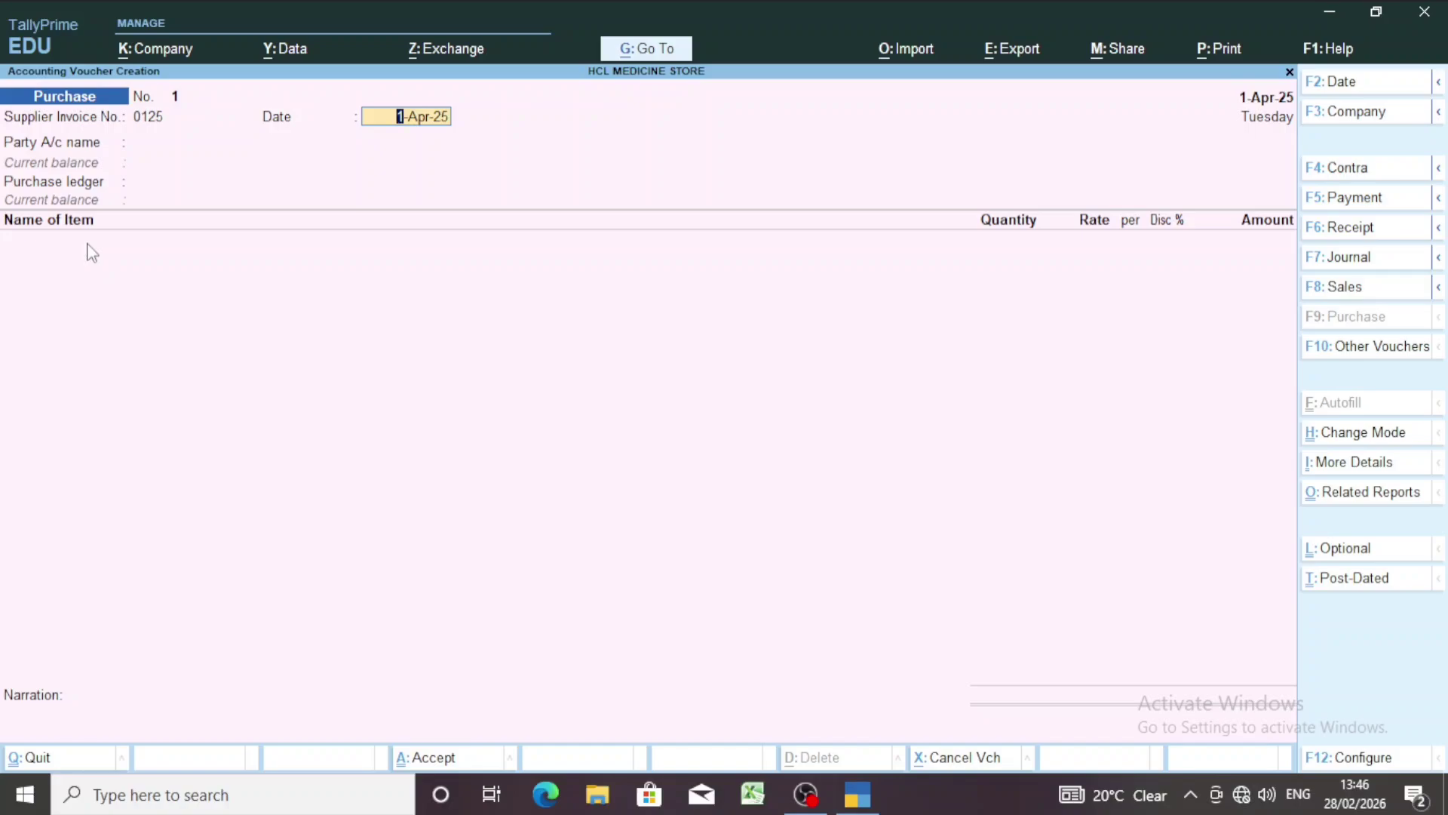
pyautogui.press('Return')
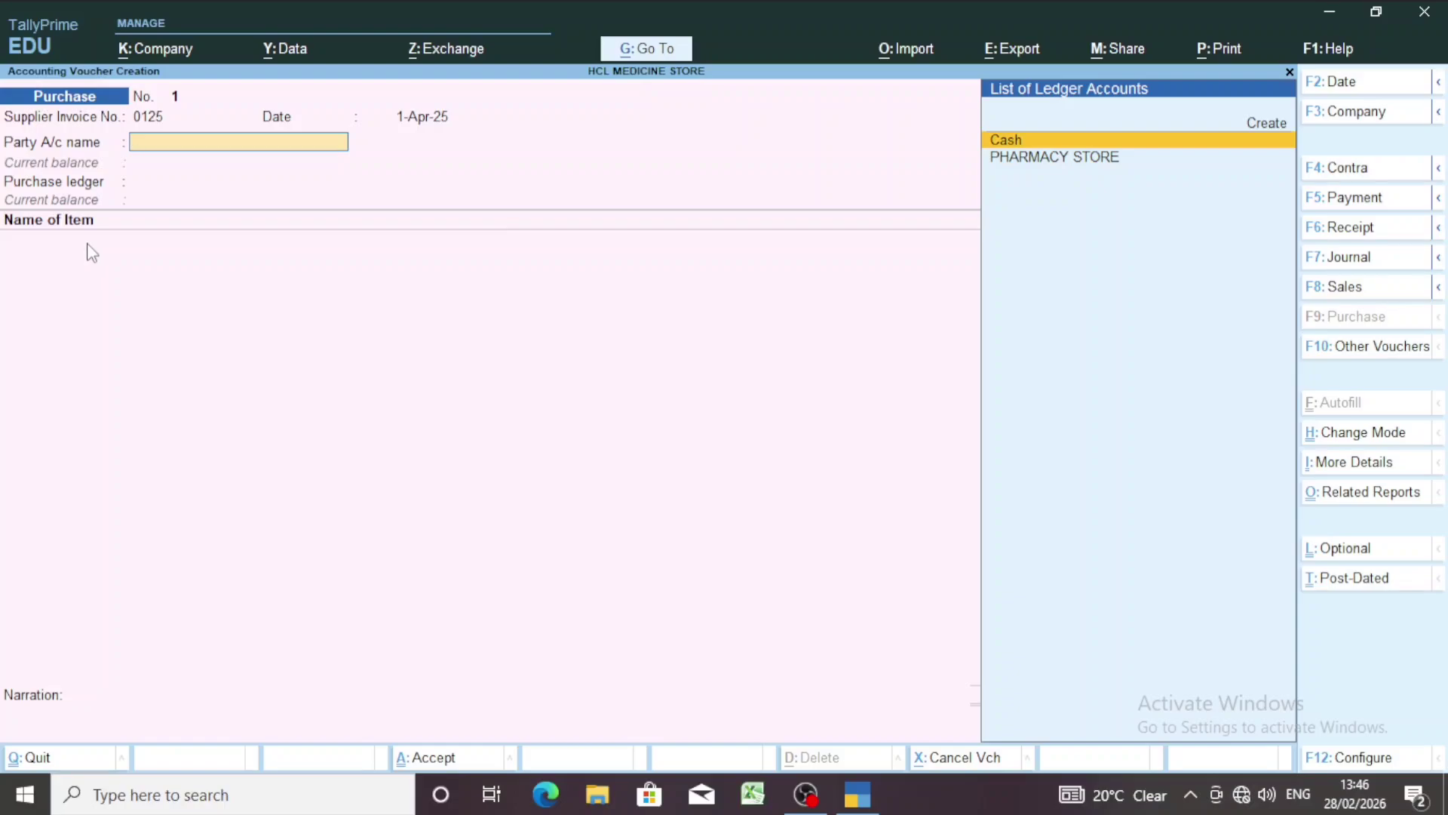
# - Set PHARMACY STORE as the party account, accept its party details, and choose PURCHASE as the purchase ledger
pyautogui.press('Down')
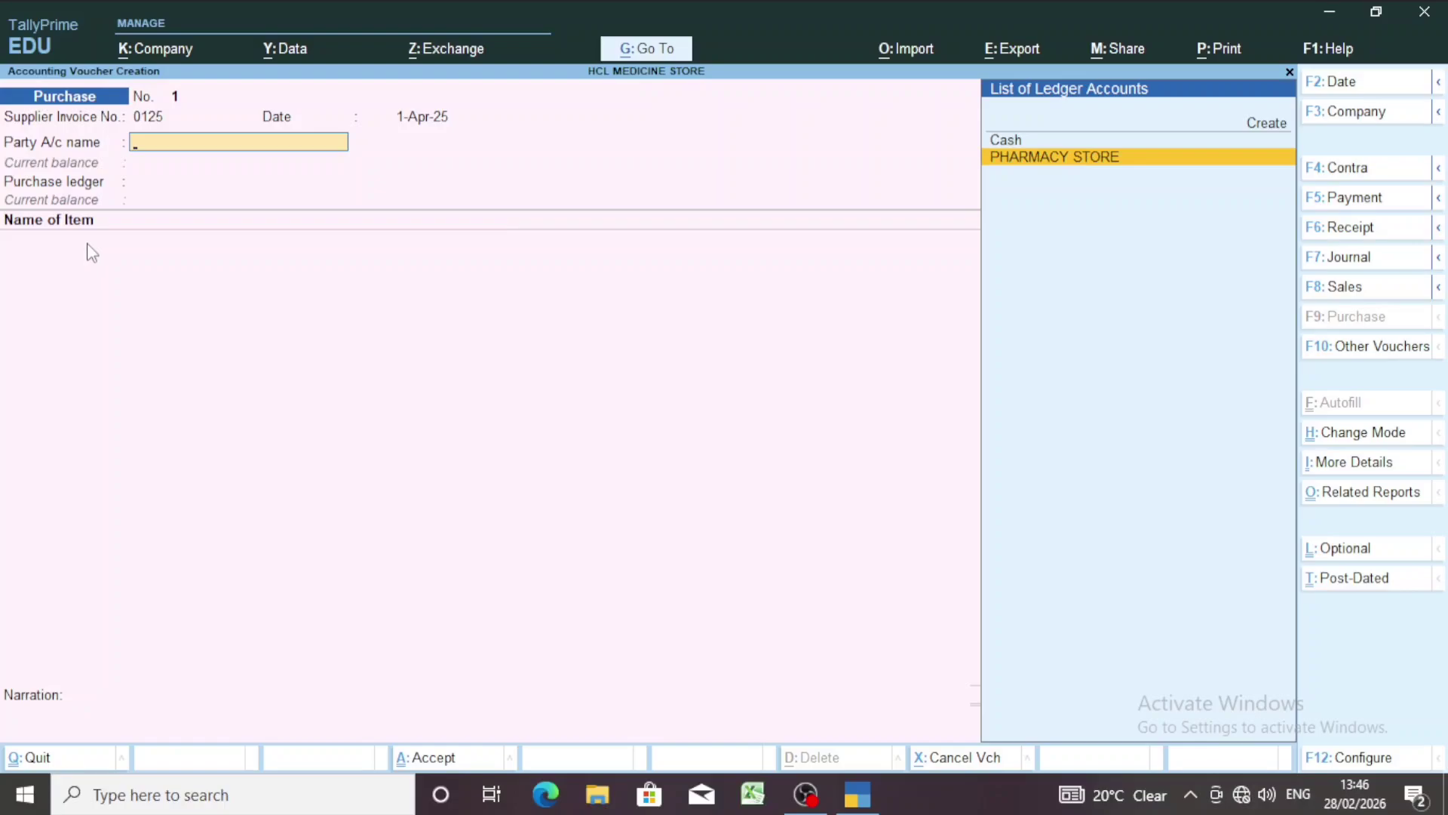
pyautogui.press('Return')
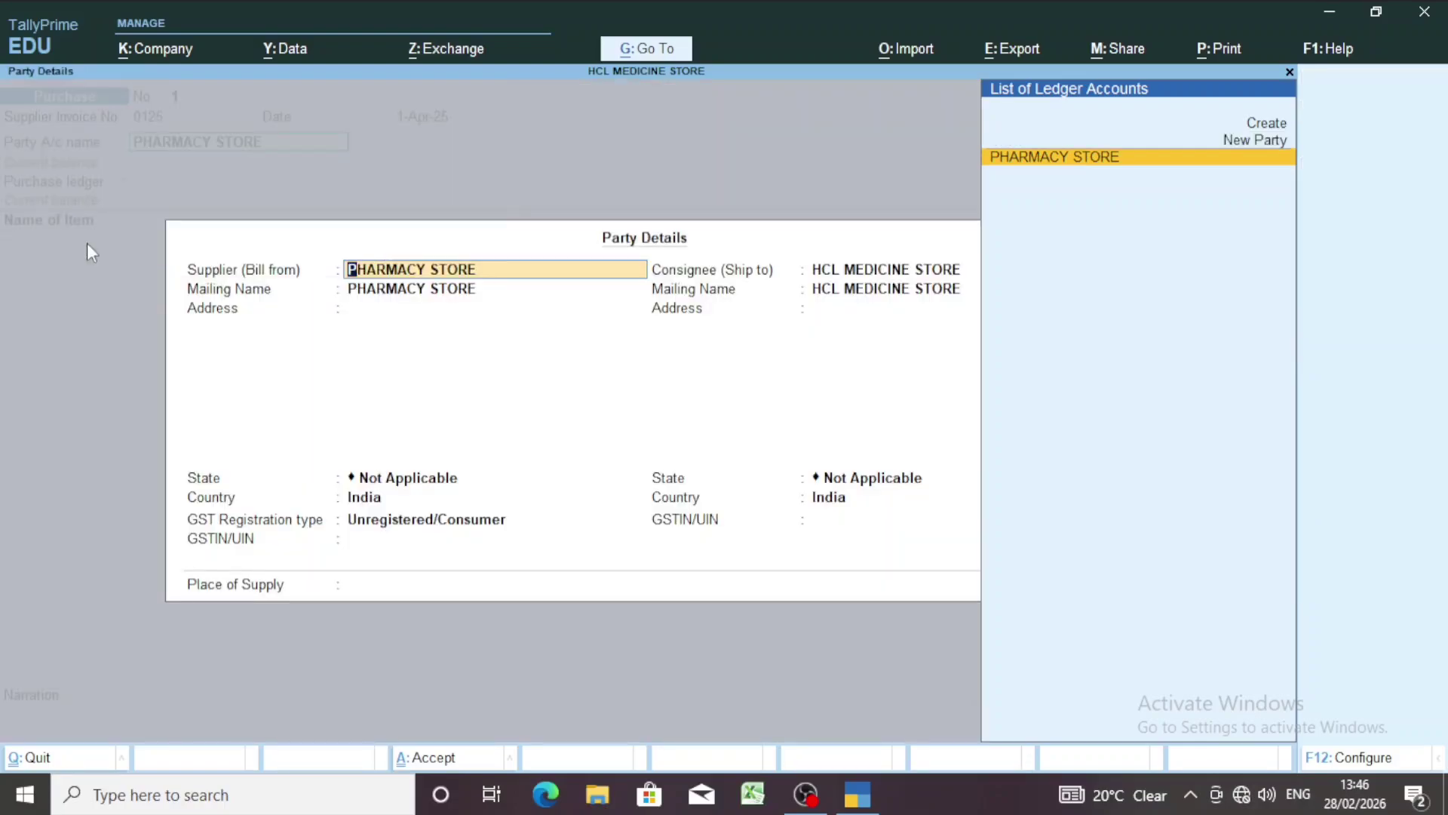
pyautogui.press('Return')
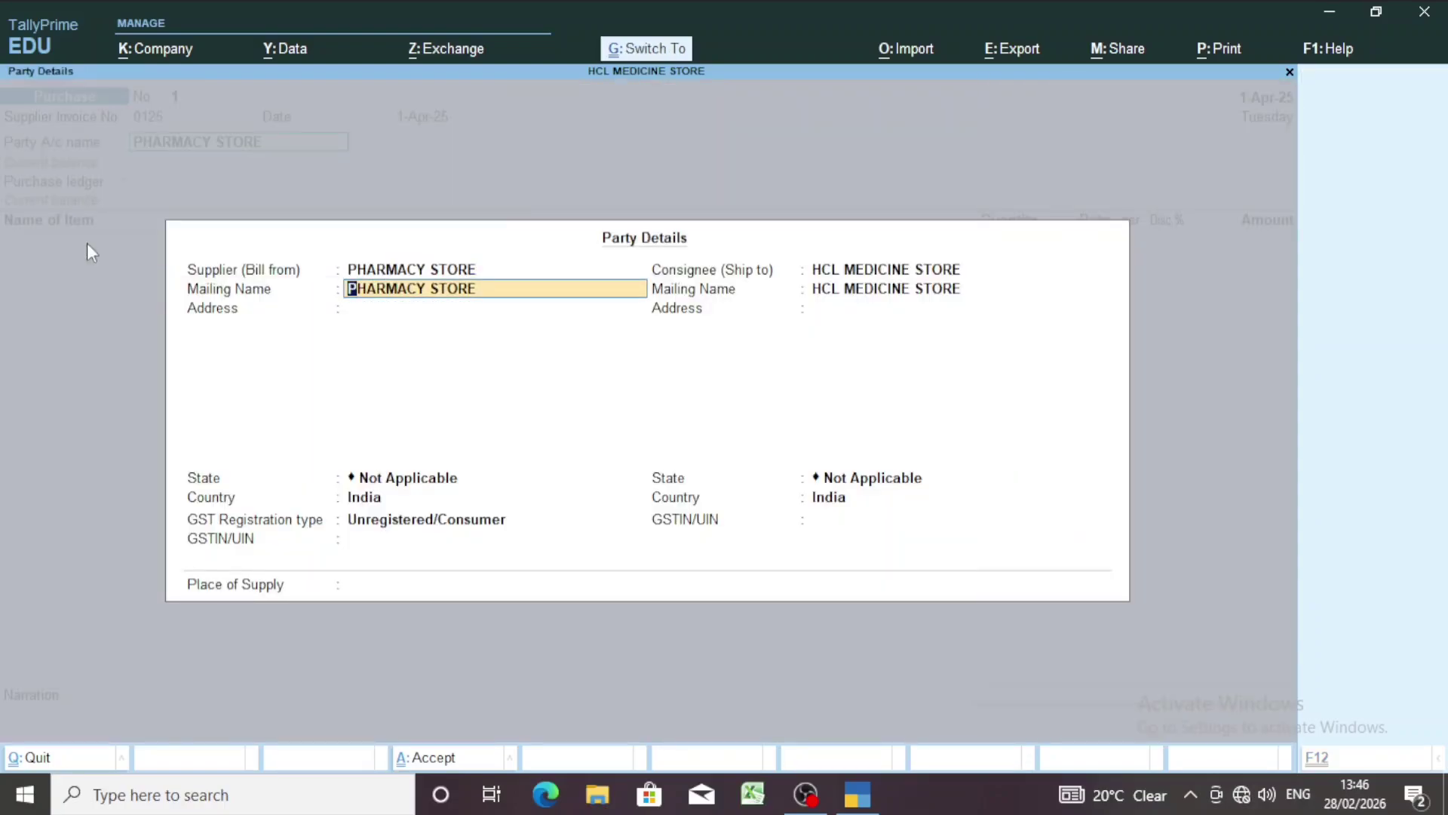
pyautogui.hotkey('ctrl', 'a')
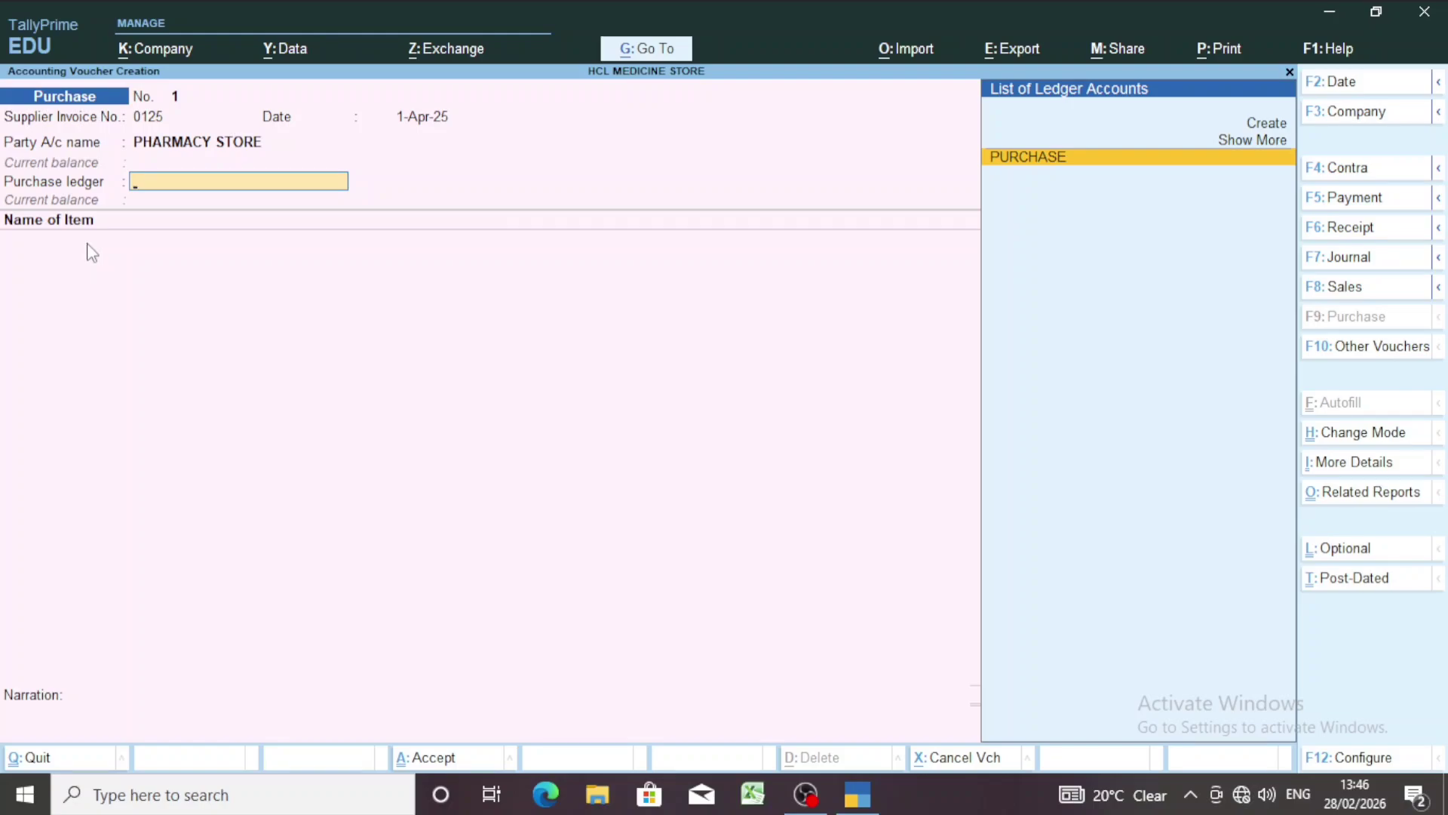
pyautogui.press('Return')
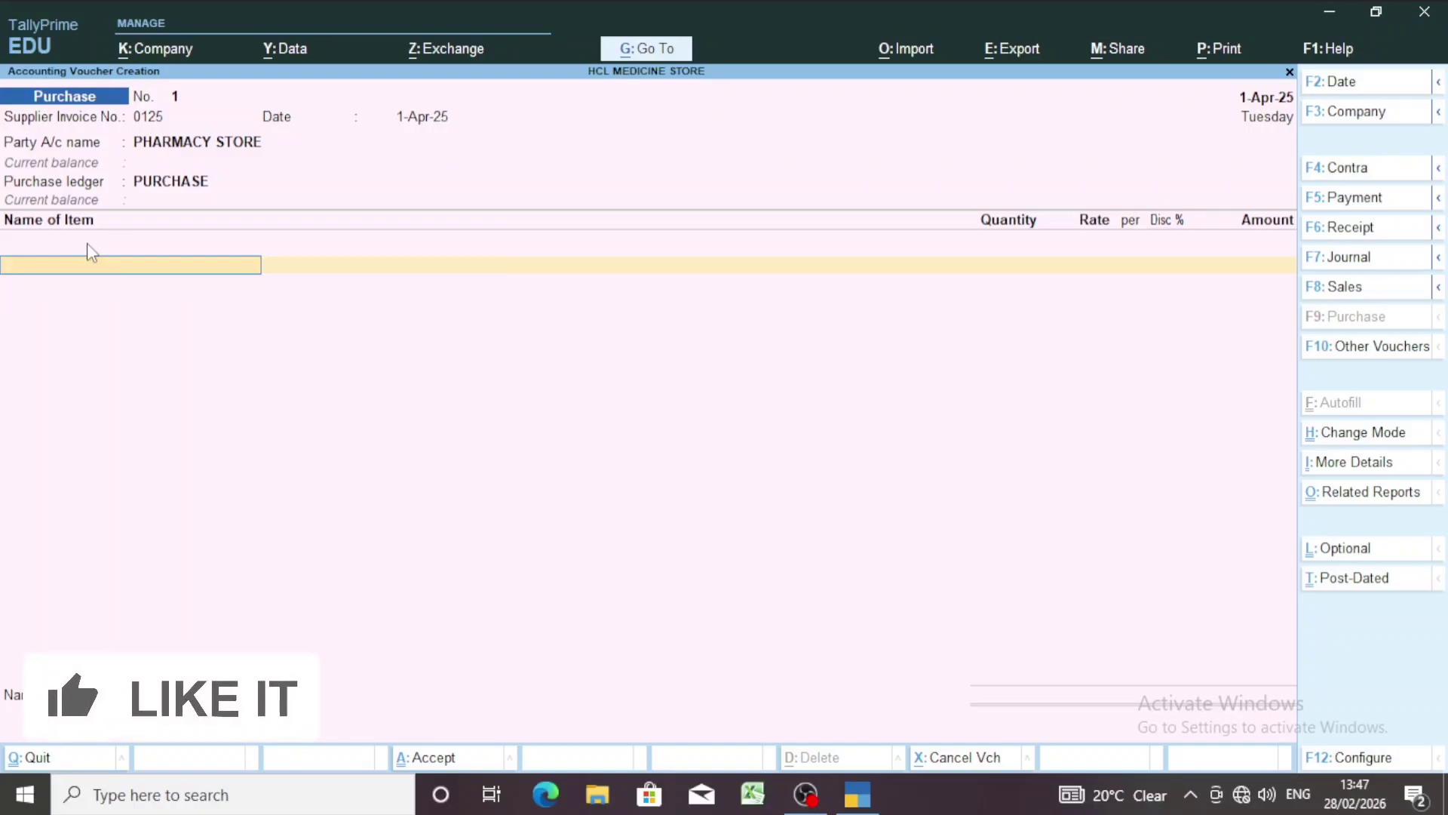
# - Choose CROCIN 250MG as the voucher's first stock item and quit its item allocations
pyautogui.write('Cro')
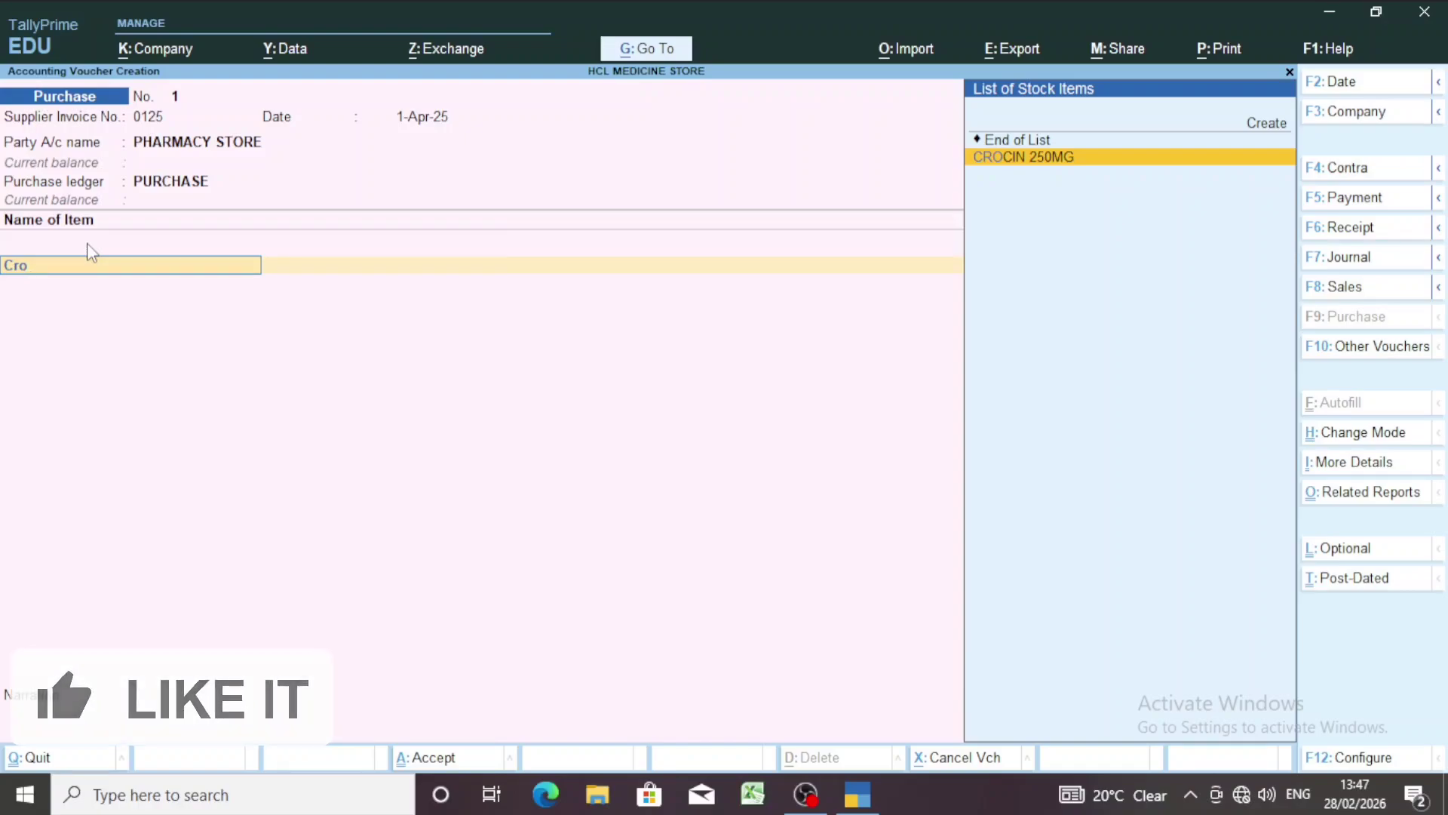
pyautogui.press('Return')
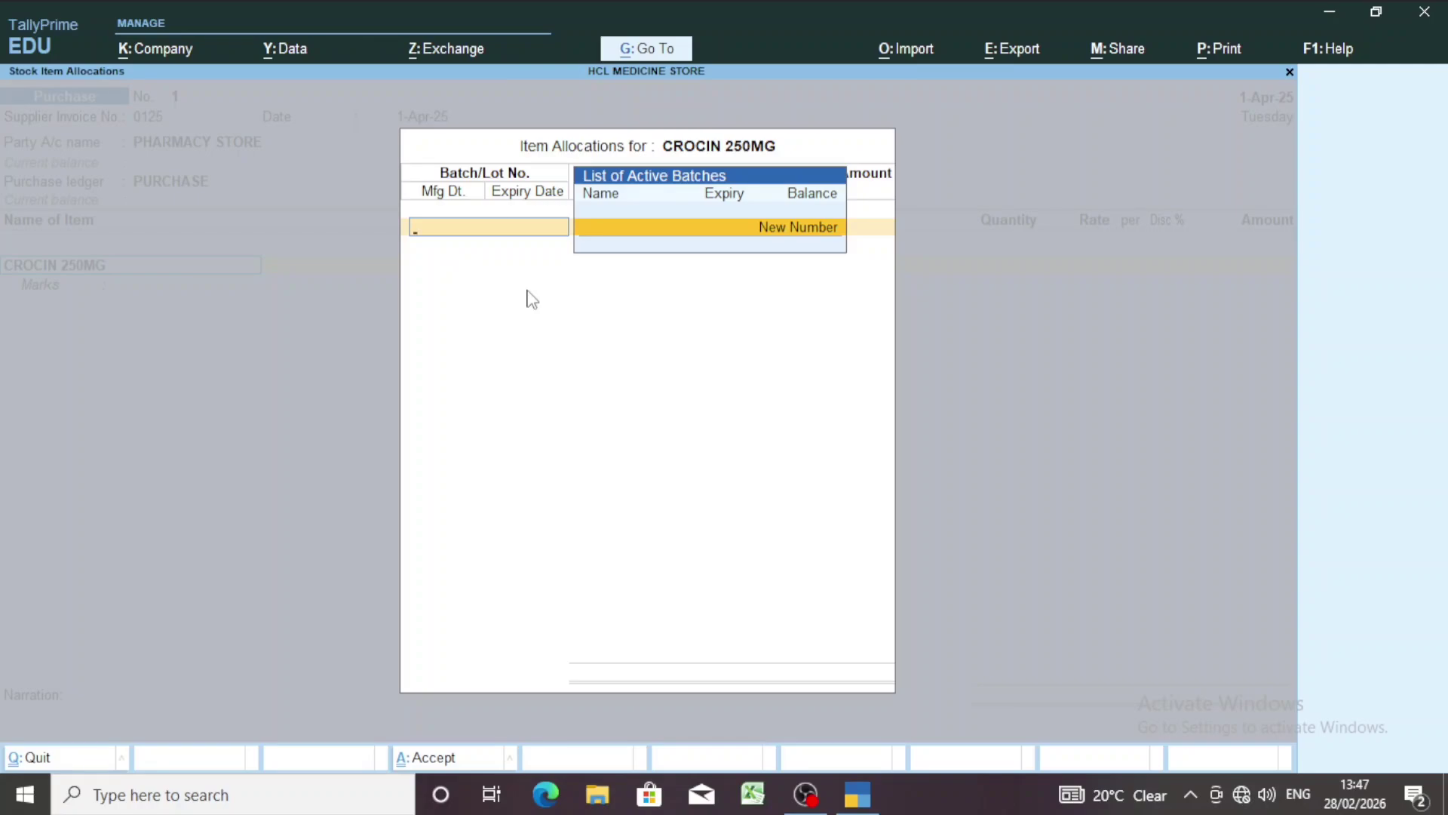
pyautogui.press('Escape')
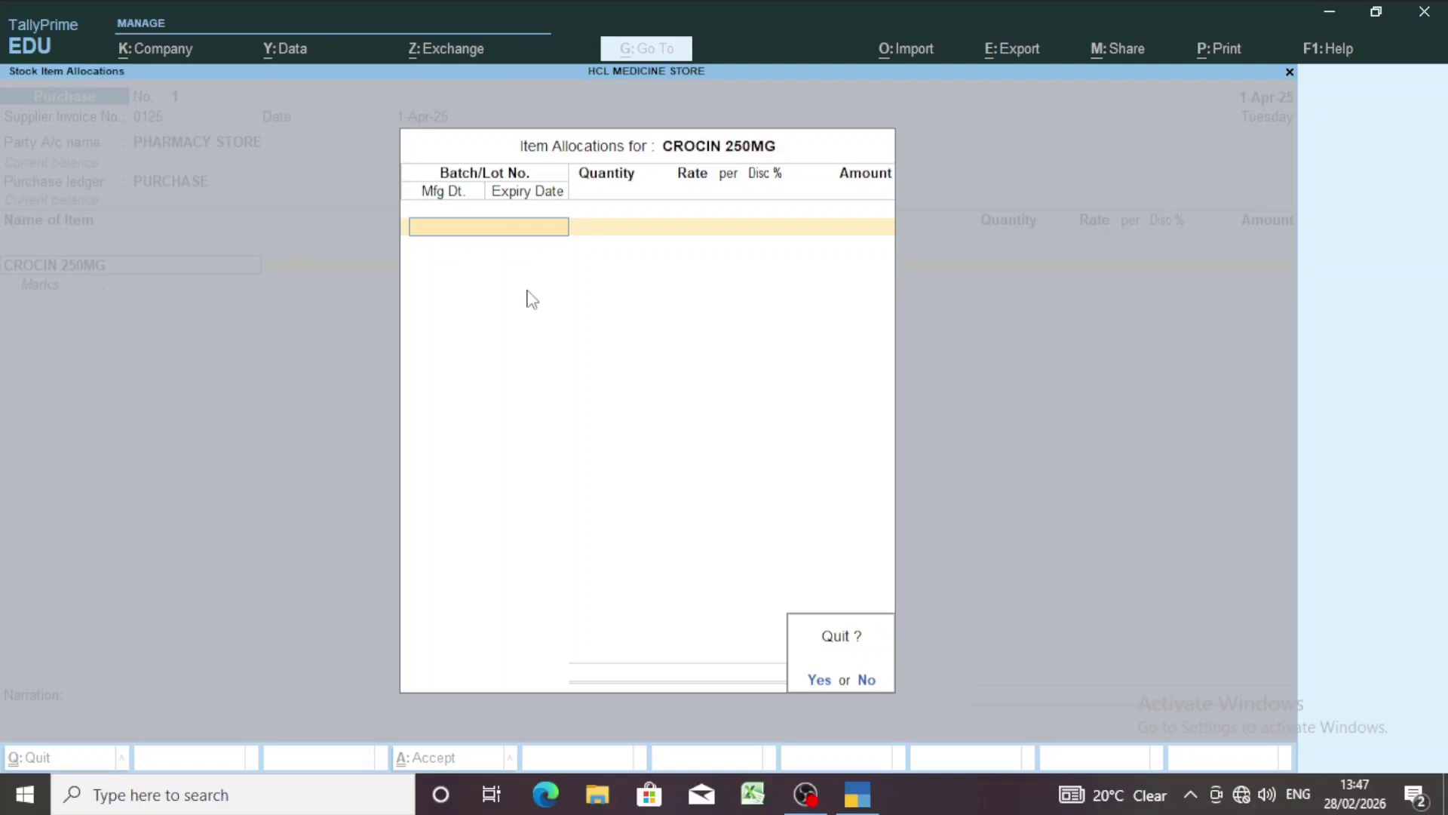
pyautogui.press('Return')
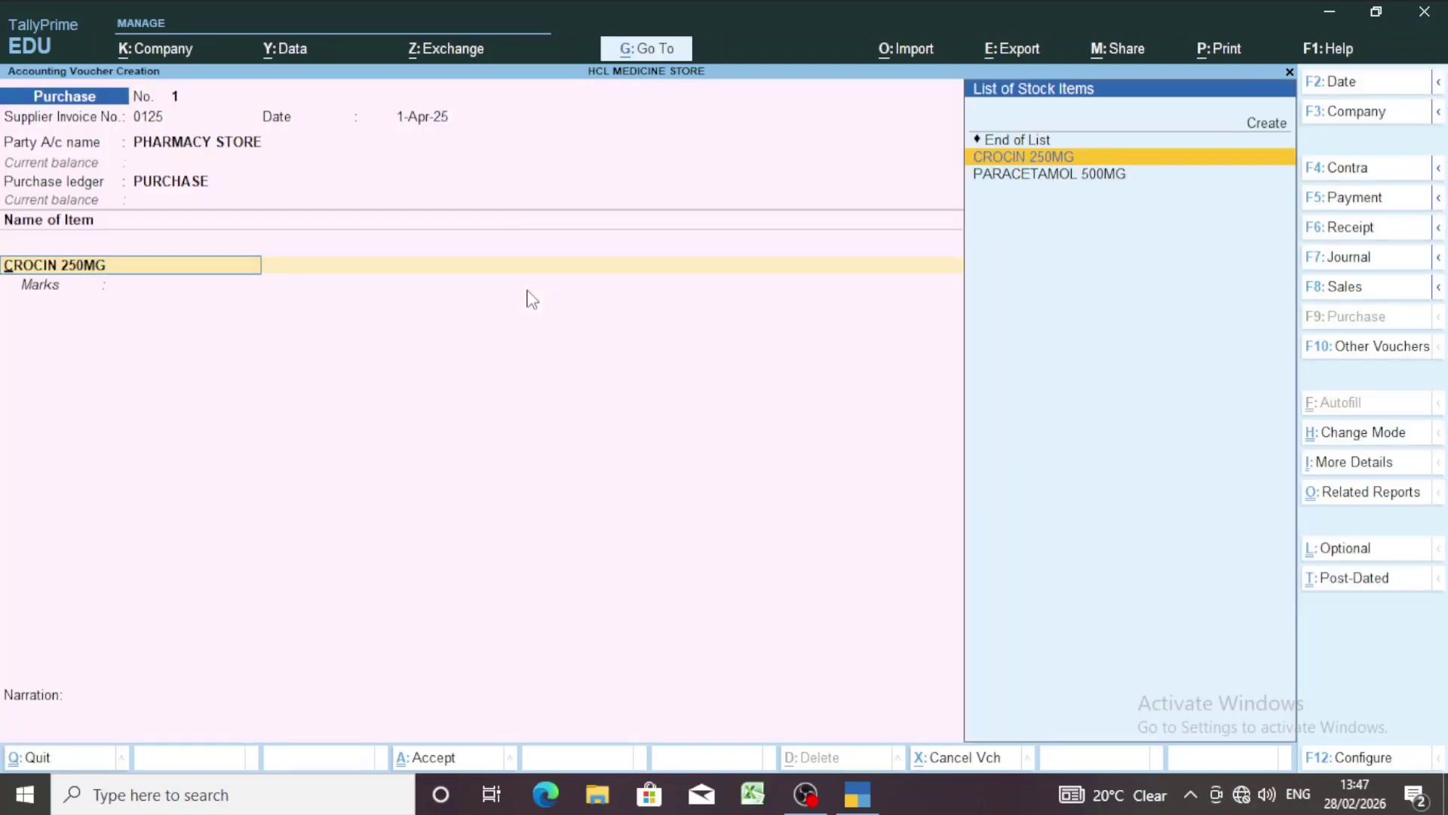
pyautogui.press('Return')
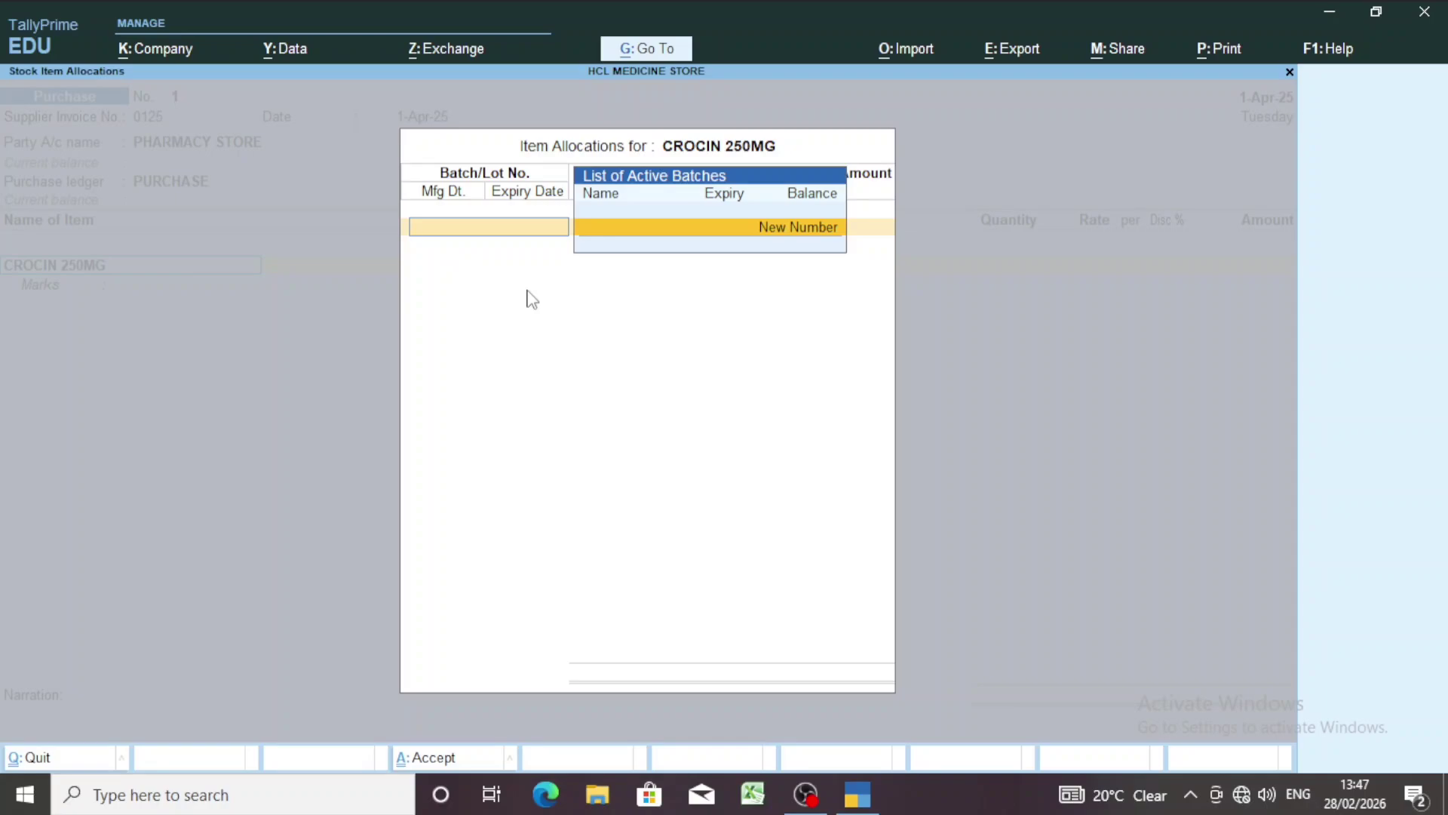
pyautogui.press('Escape')
pyautogui.press('Return')
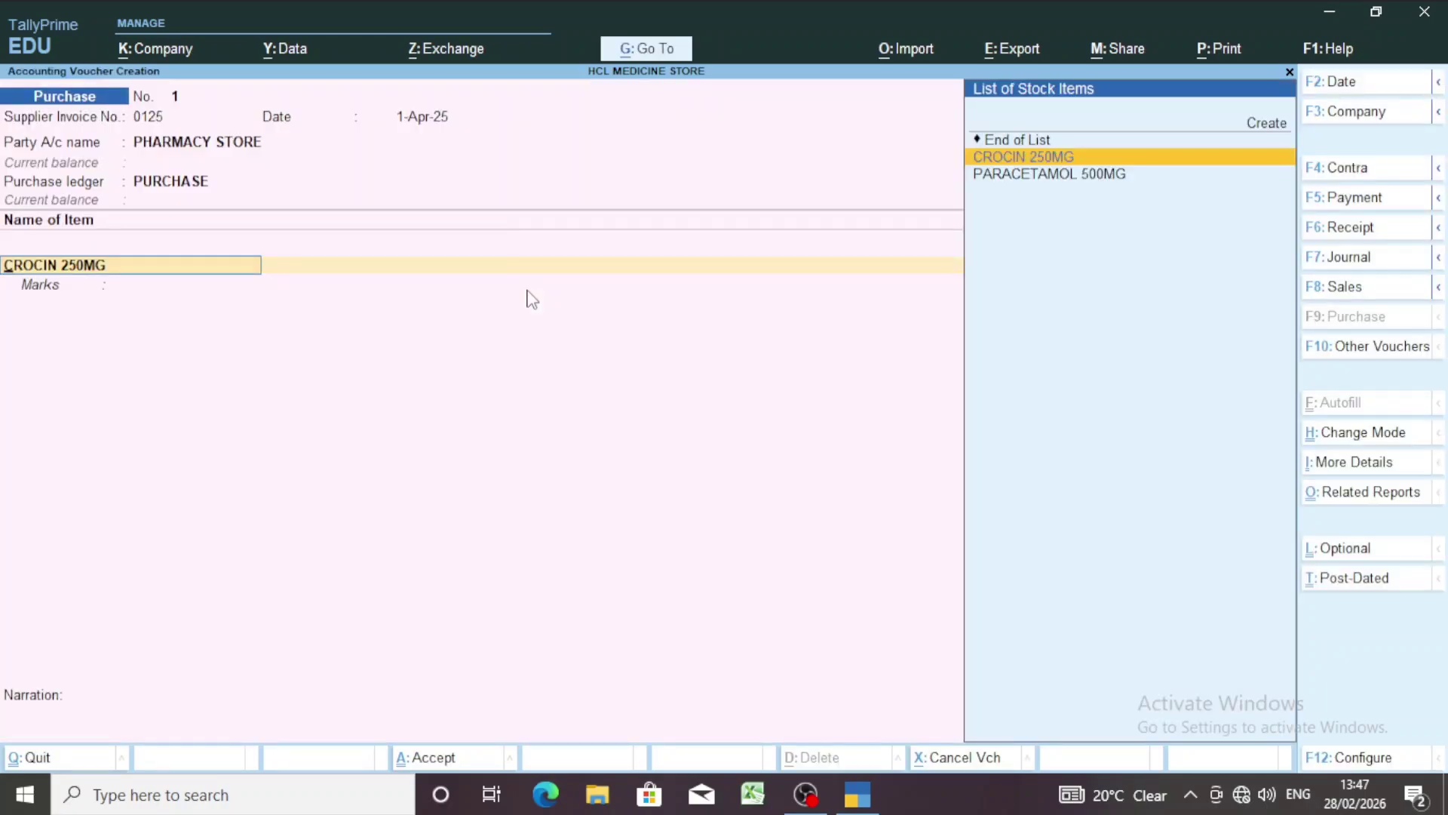
# - Recheck the Enable Batches and Maintain Expiry Date for Batches settings in the company features and quit without saving
pyautogui.press('F11')
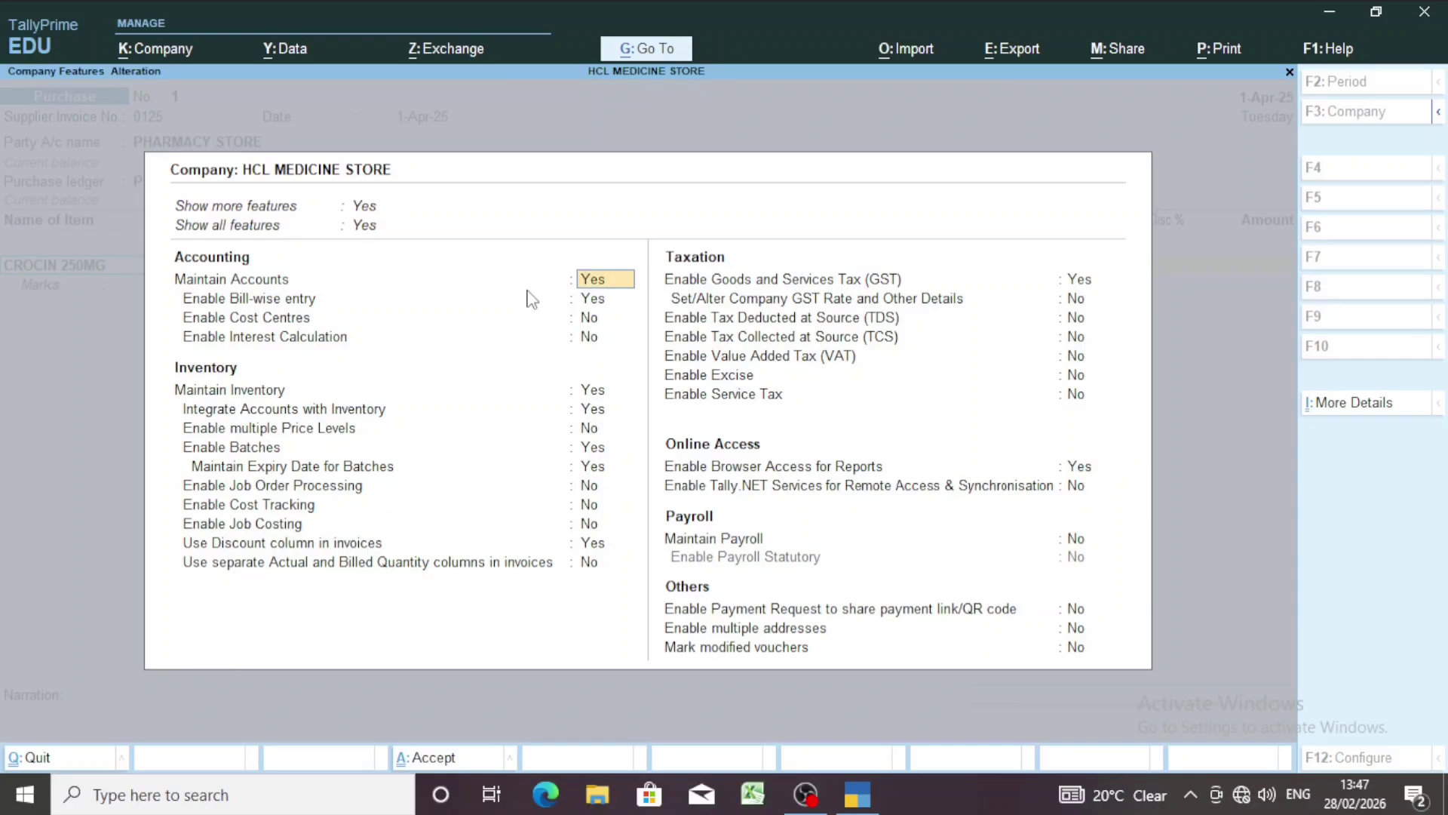
pyautogui.press('Down')
pyautogui.press('Down')
pyautogui.press('Down')
pyautogui.press('Down')
pyautogui.press('Down')
pyautogui.press('Down')
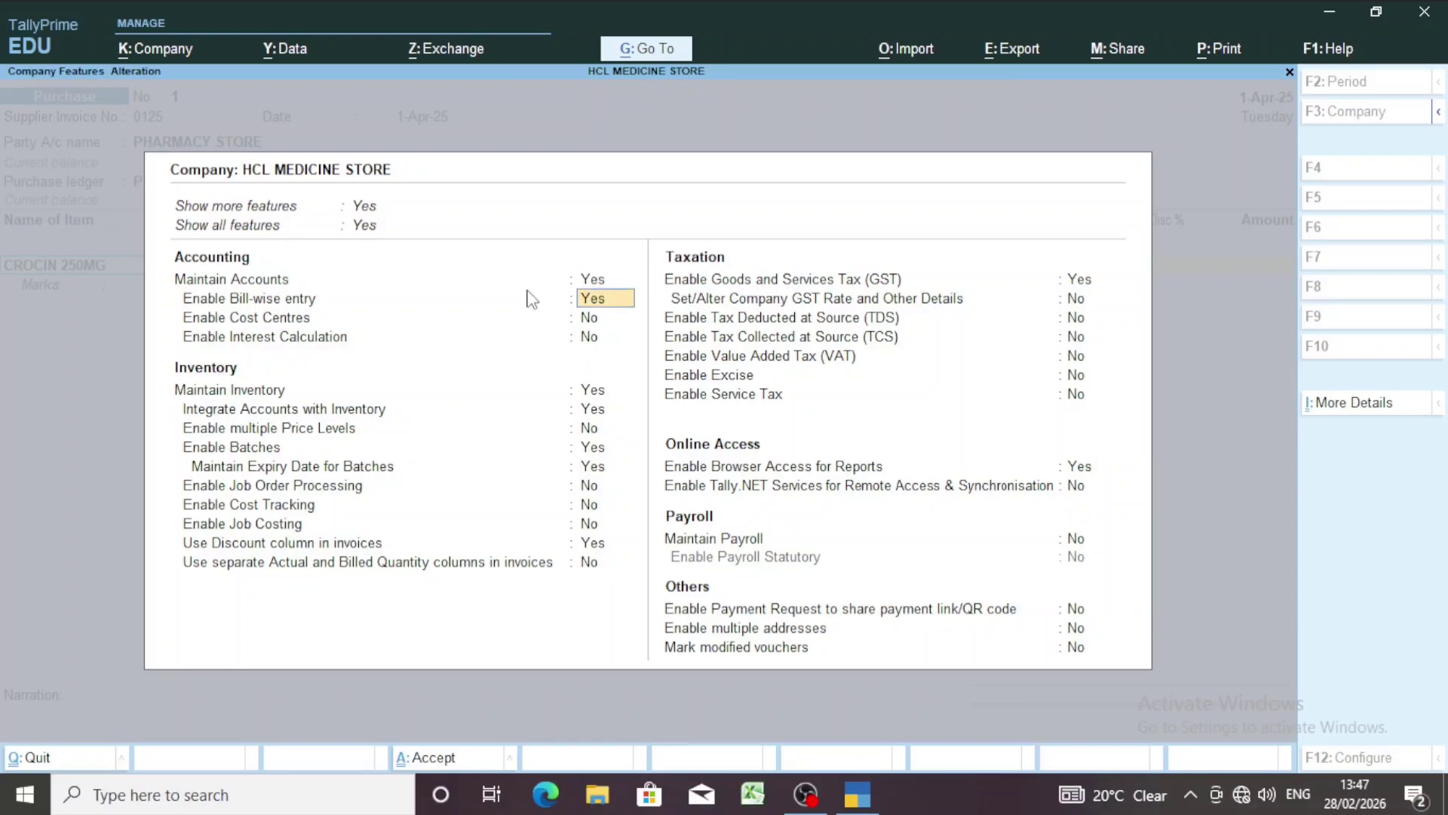
pyautogui.press('Down')
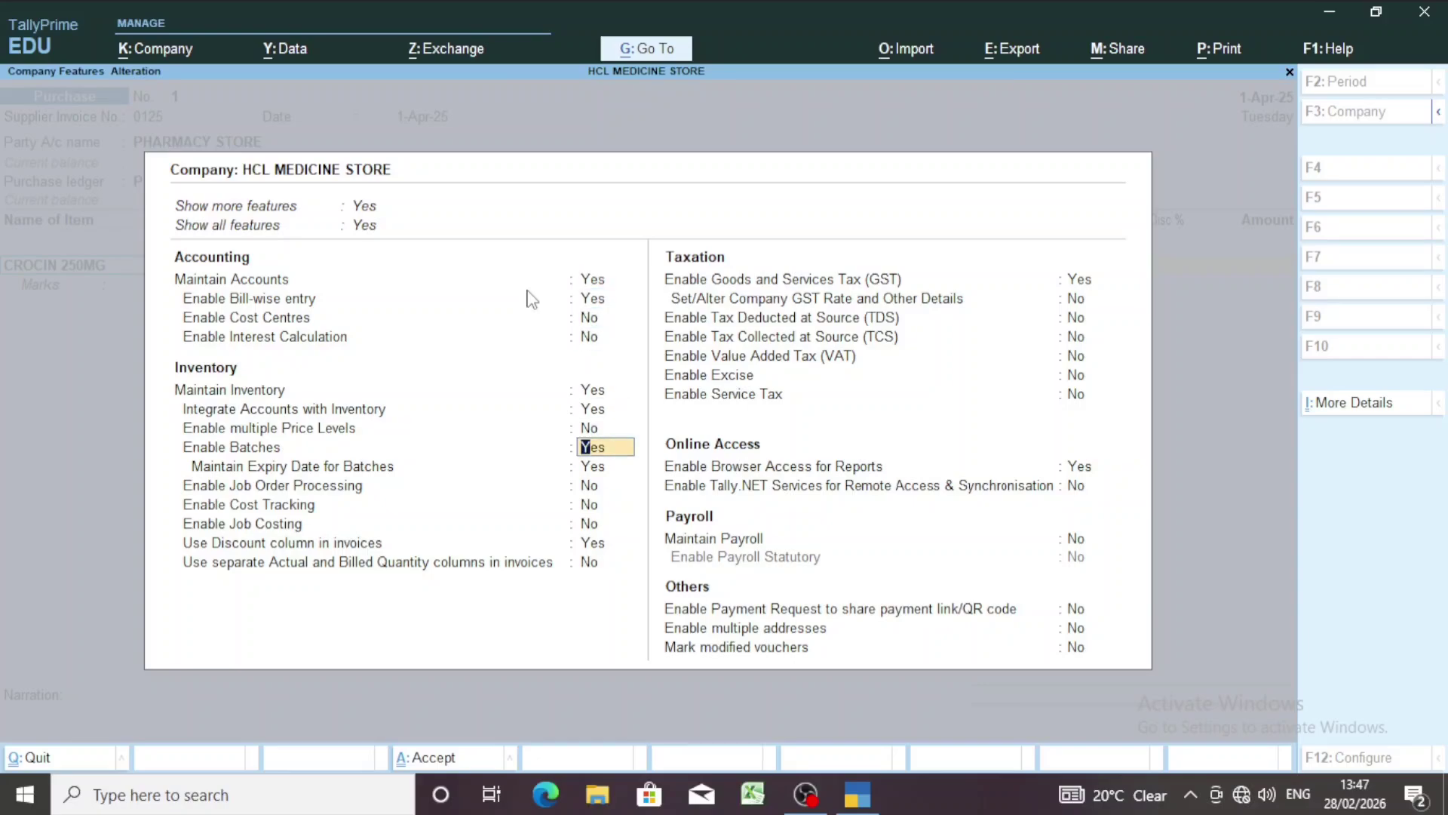
pyautogui.press('Down')
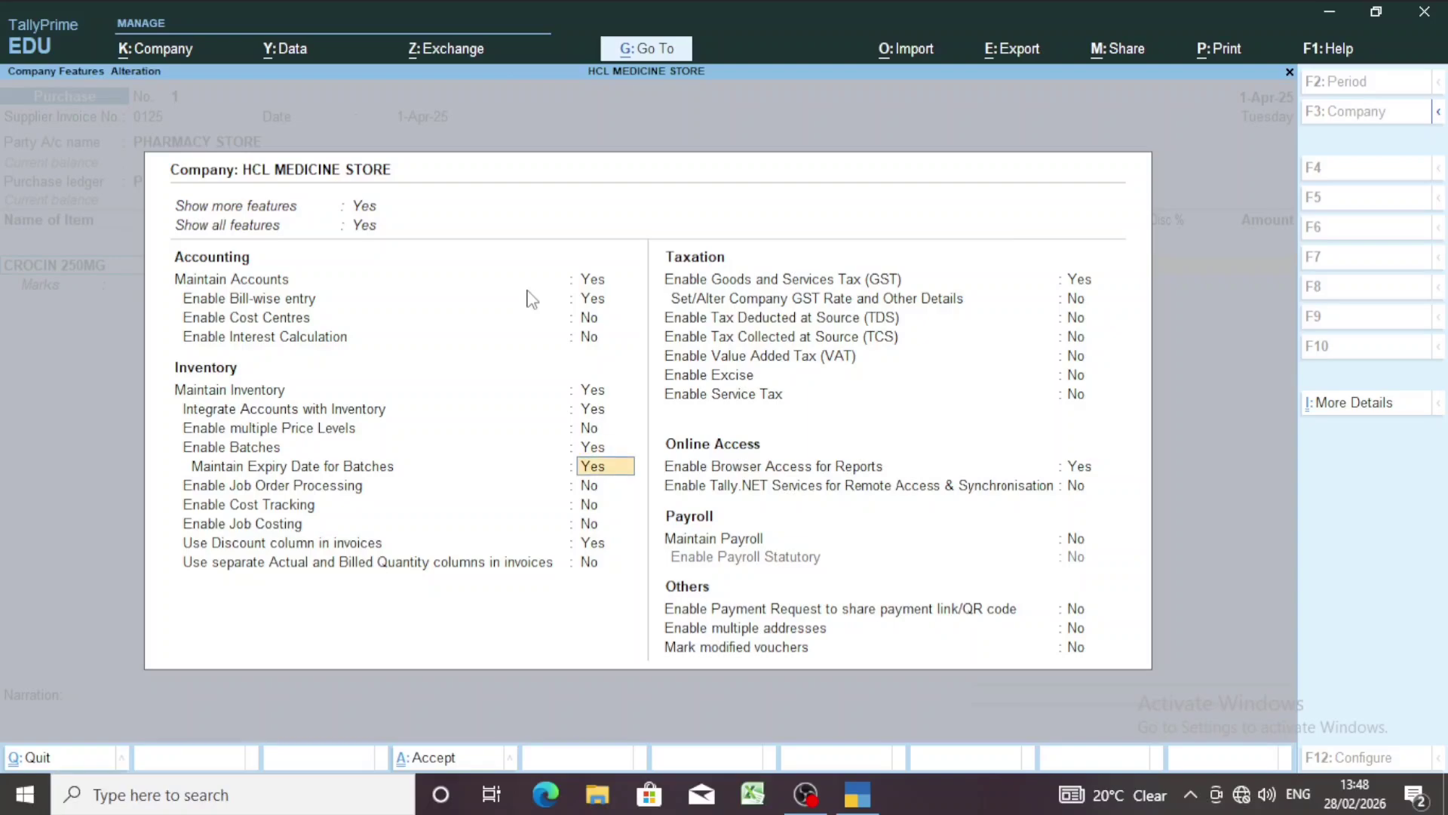
pyautogui.press('Up')
pyautogui.press('Down')
pyautogui.press('Down')
pyautogui.press('Up')
pyautogui.press('BackSpace')
pyautogui.press('Escape')
pyautogui.press('y')
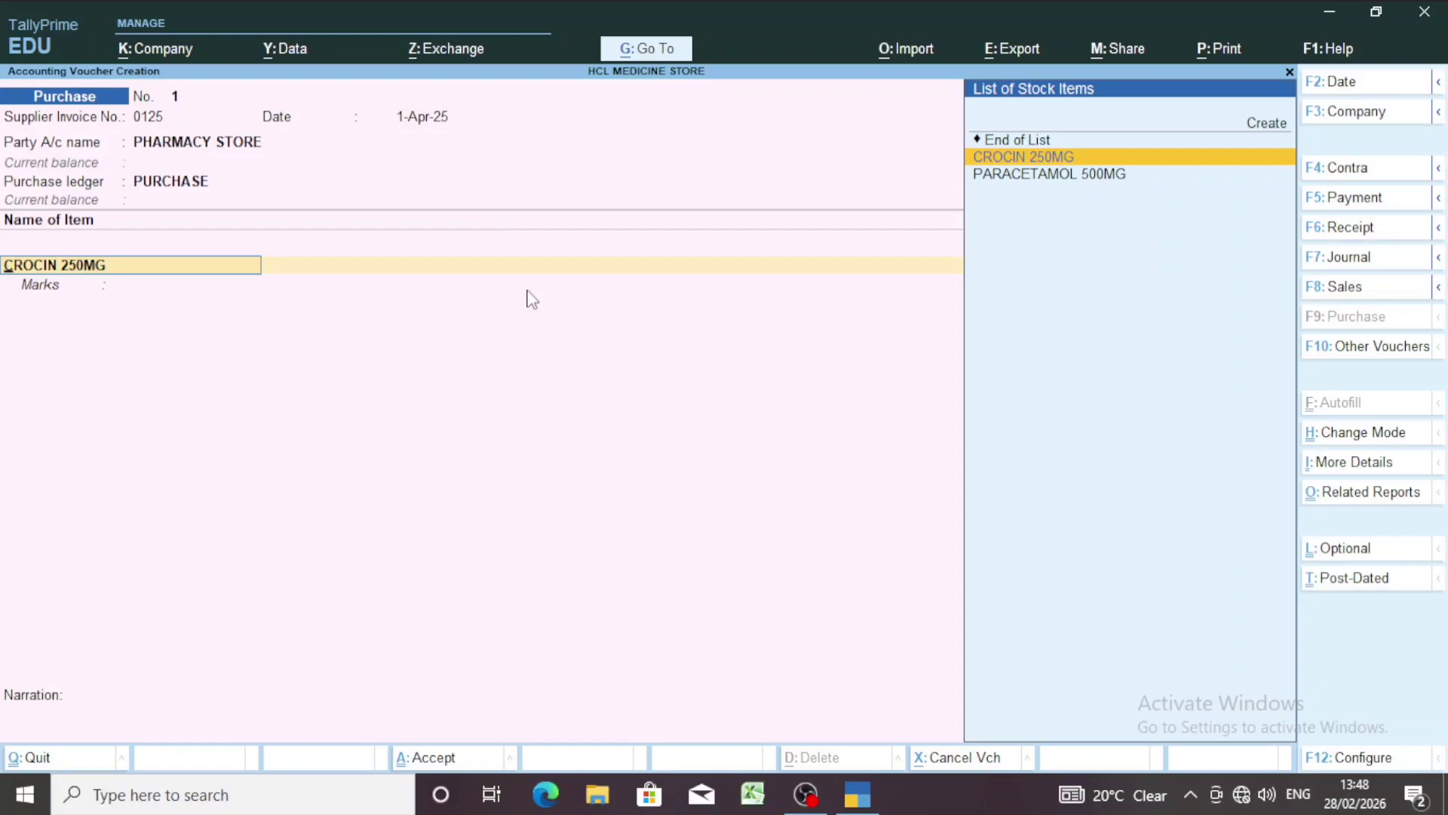
# - Allocate CROCIN 250MG to a new batch numbered CRN-101 with manufacturing date Apr-2025
pyautogui.press('Return')
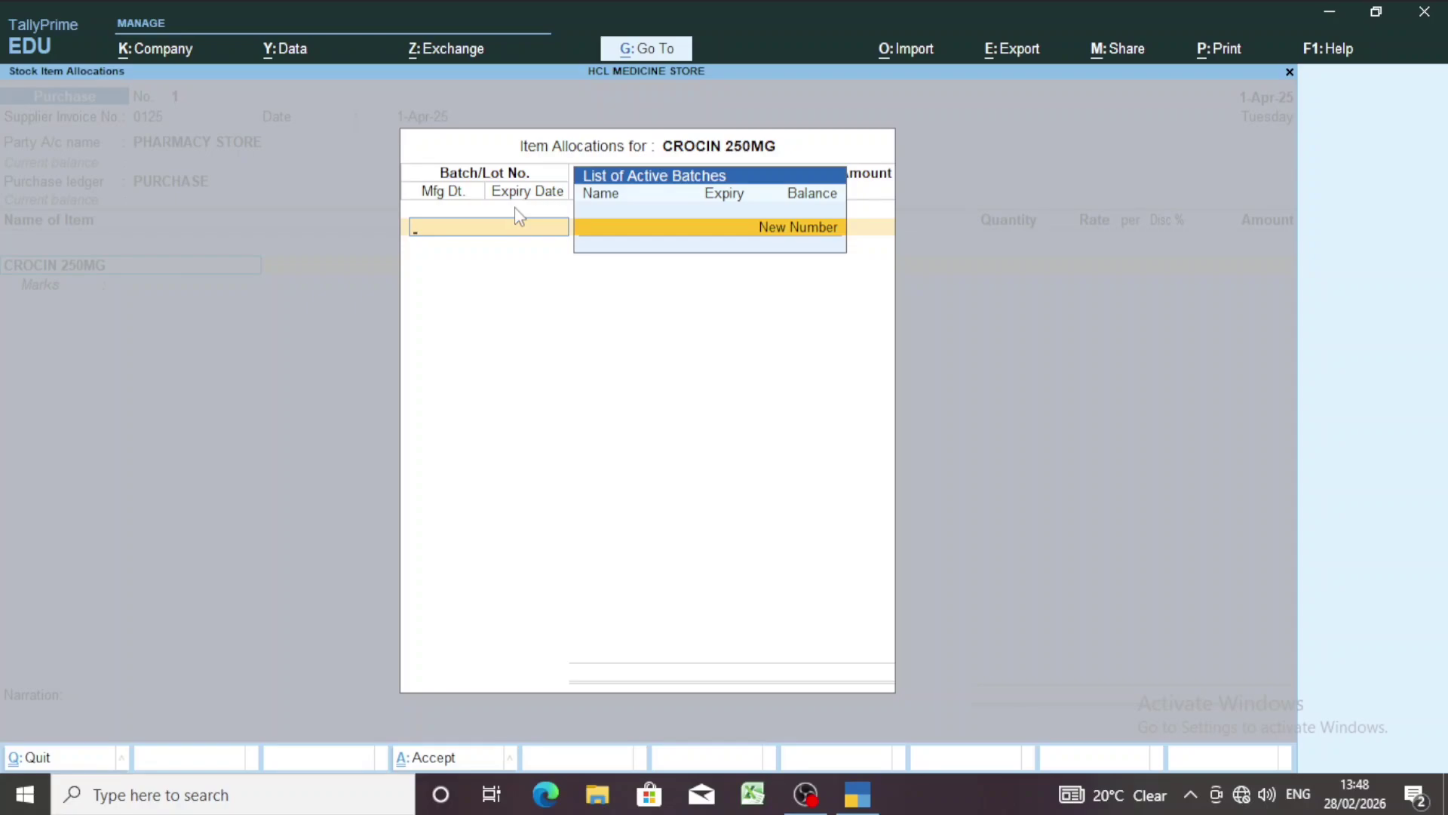
pyautogui.press('Return')
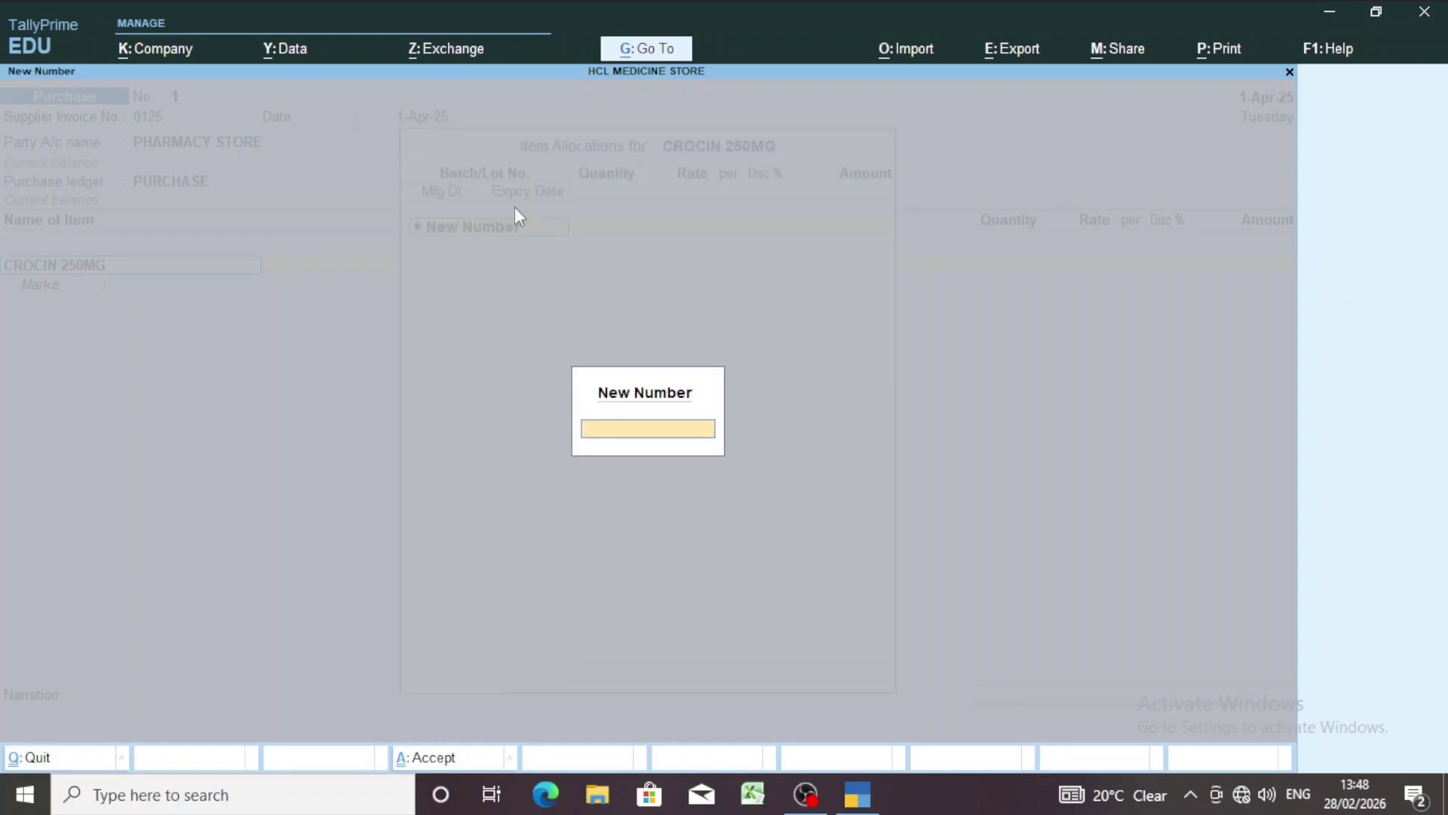
pyautogui.write('Crn-10')
pyautogui.press('BackSpace')
pyautogui.press('BackSpace')
pyautogui.press('BackSpace')
pyautogui.press('BackSpace')
pyautogui.press('BackSpace')
pyautogui.press('BackSpace')
pyautogui.press('BackSpace')
pyautogui.write('CRN')
pyautogui.write('10')
pyautogui.press('Return')
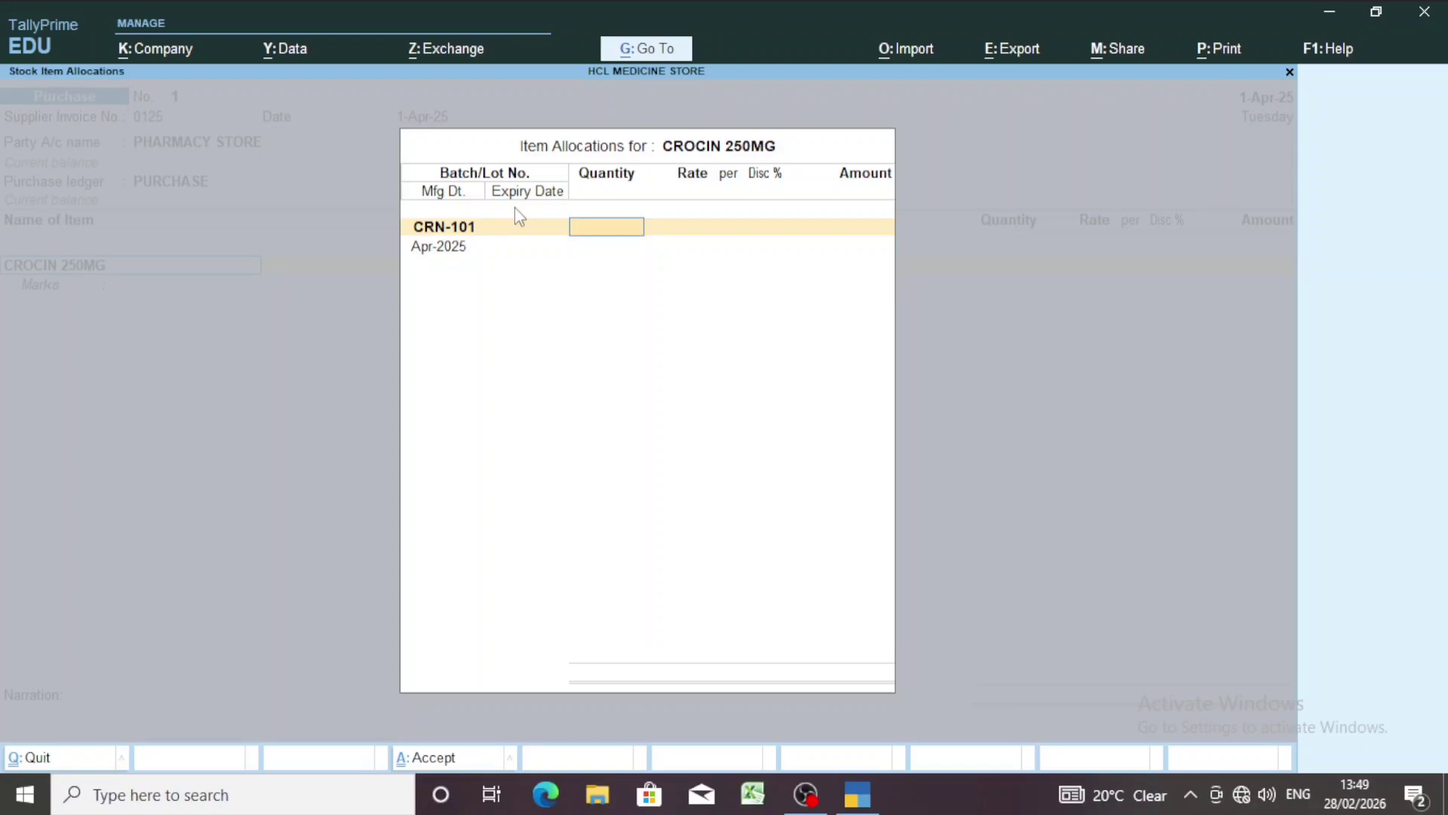
# - Set batch CRN-101's quantity to 10 BOX and its rate to 50.00 per BOX
pyautogui.write('10')
pyautogui.press('Return')
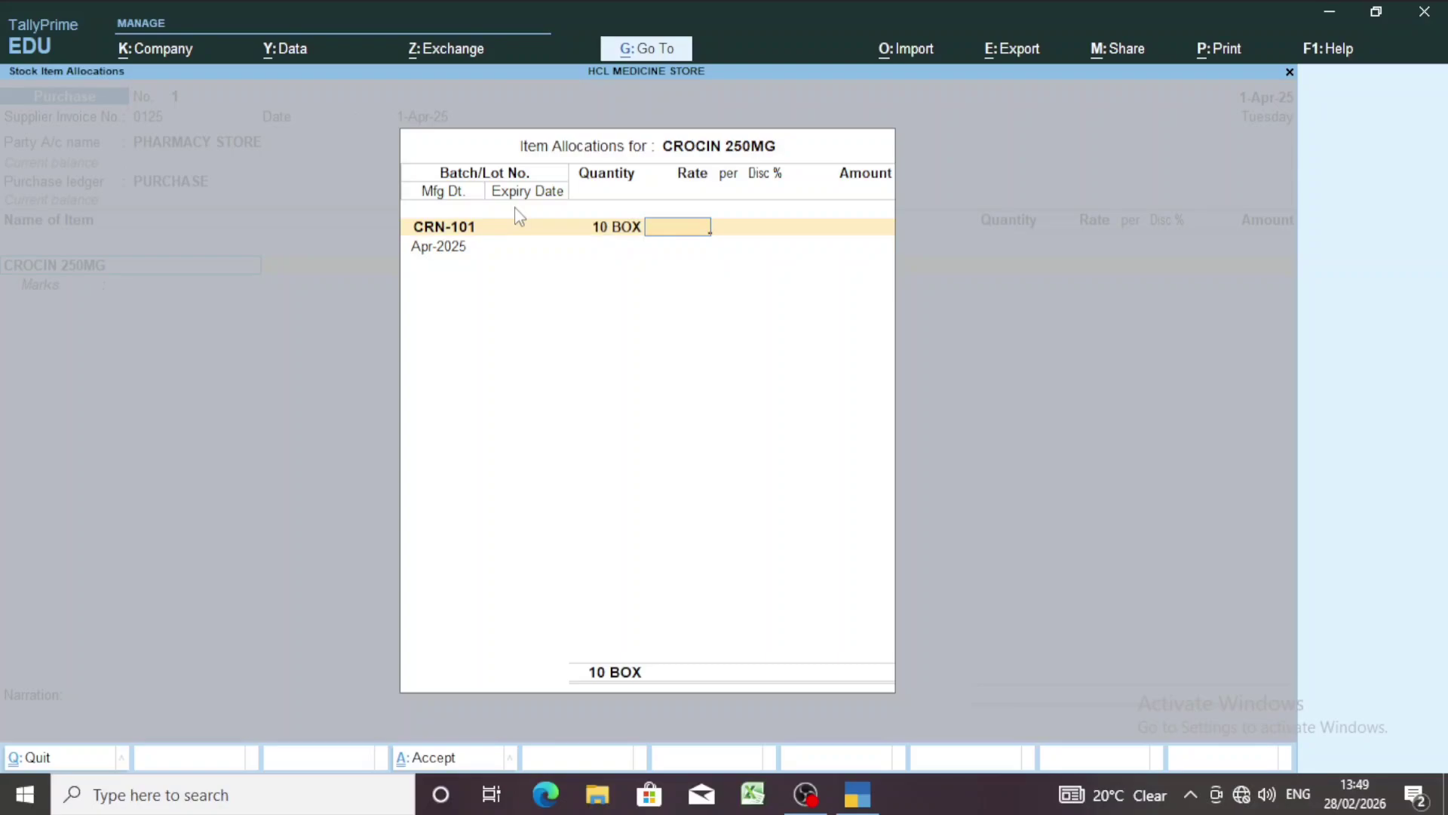
pyautogui.write('50')
pyautogui.press('Return')
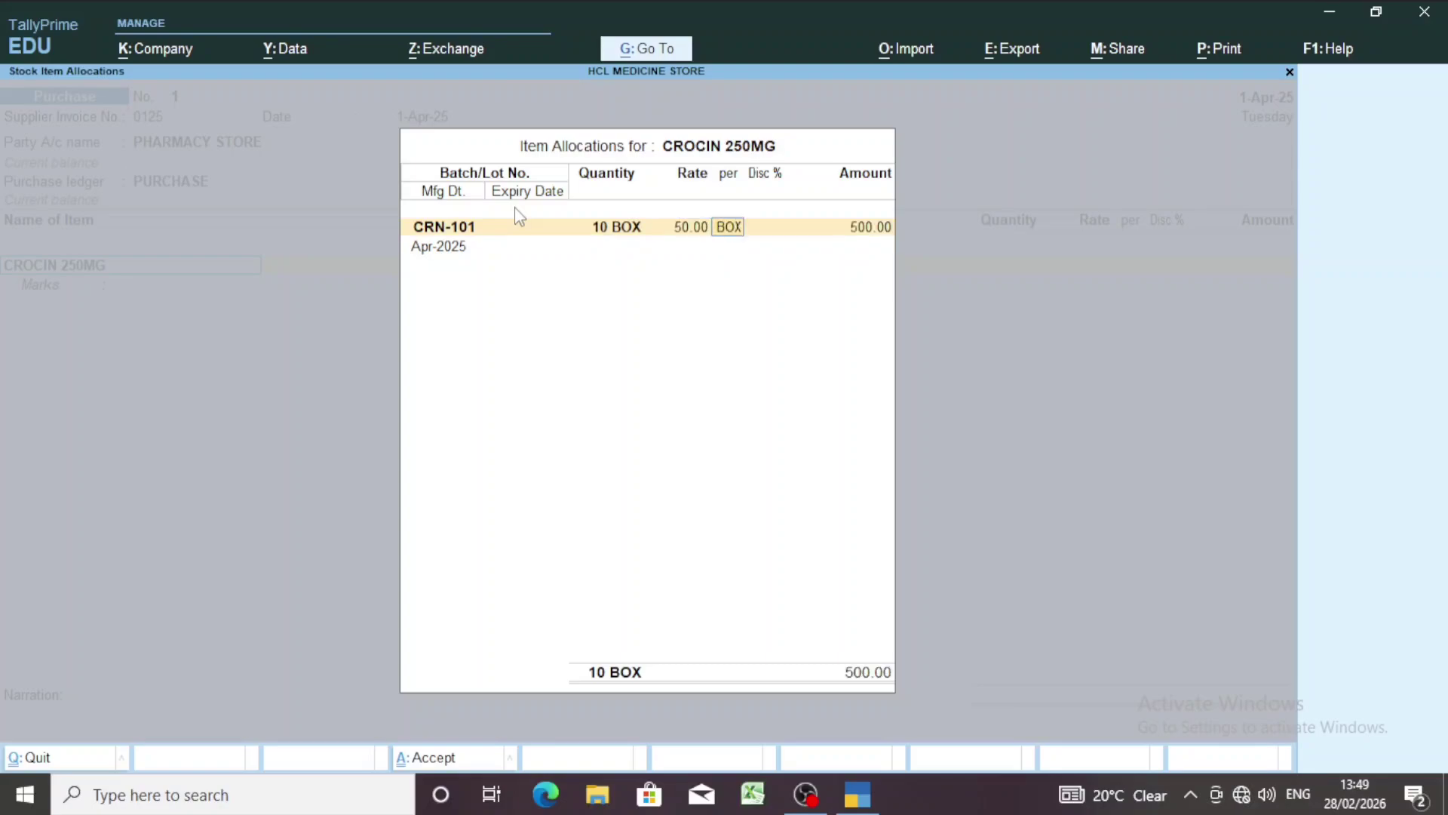
# - Set batch CRN-101's manufacturing date to 2-Apr-24 and its expiry date to 1-Sep-24
pyautogui.press('Return')
pyautogui.press('Return')
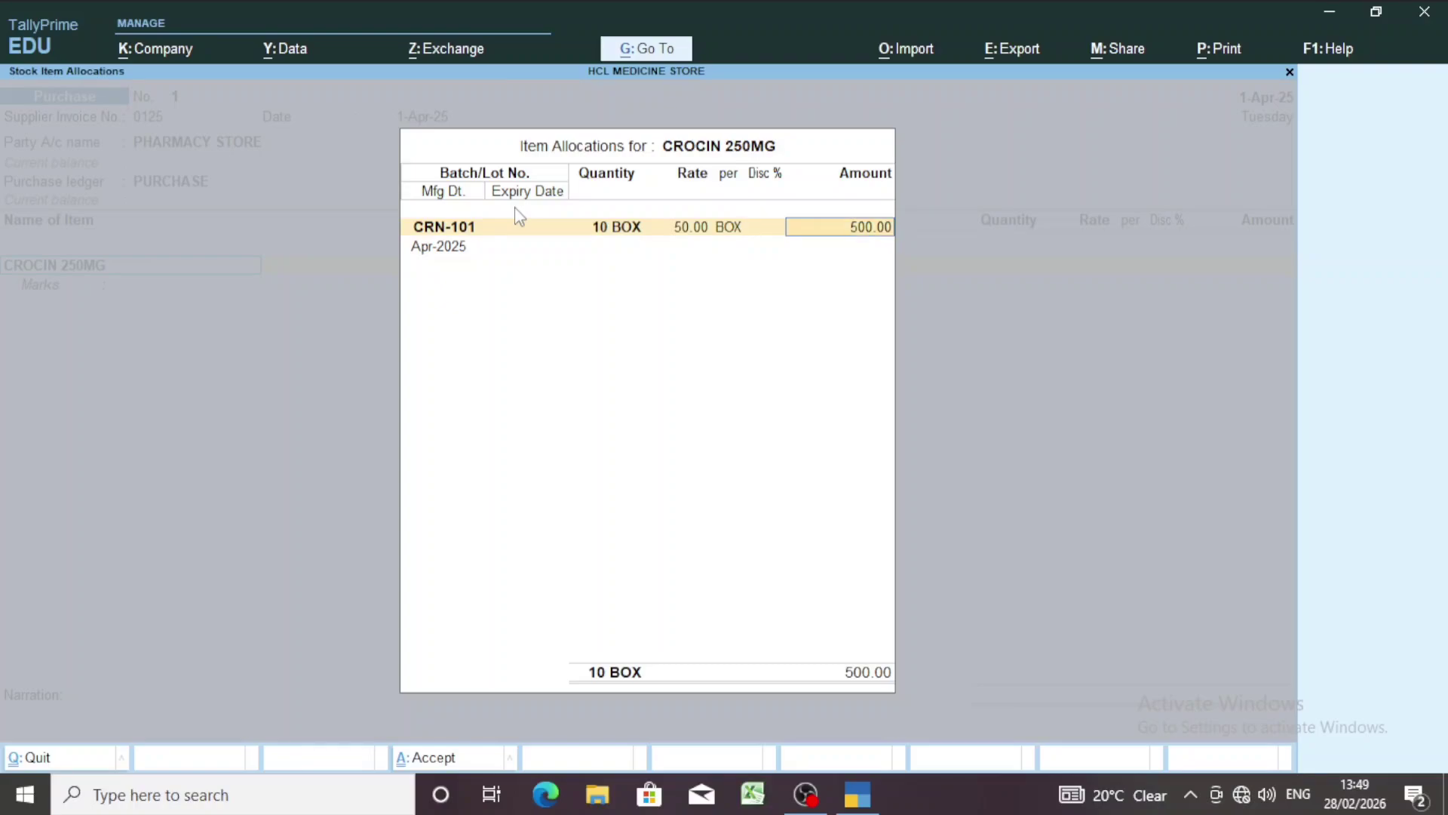
pyautogui.press('Return')
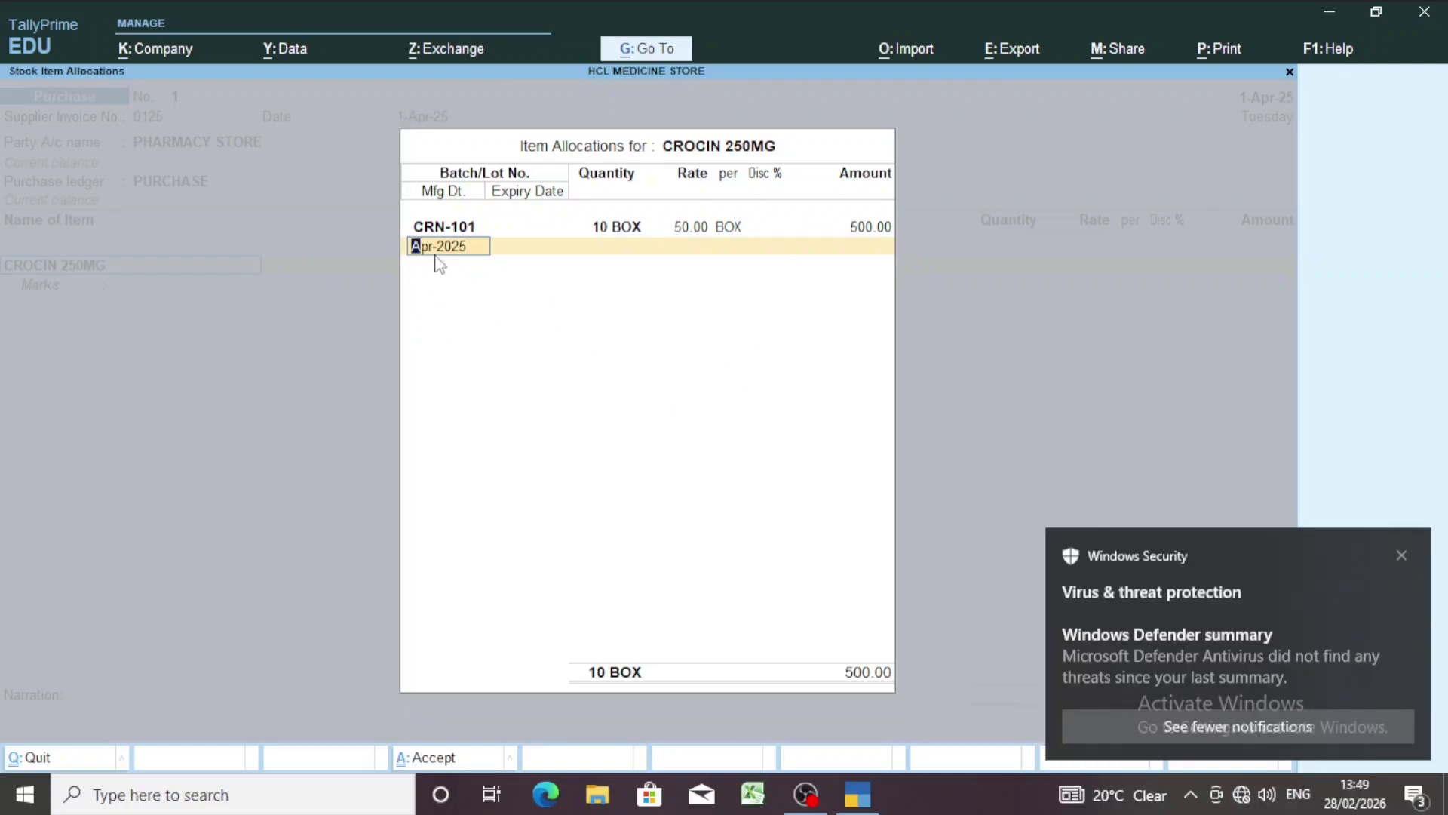
pyautogui.click(1400, 555)
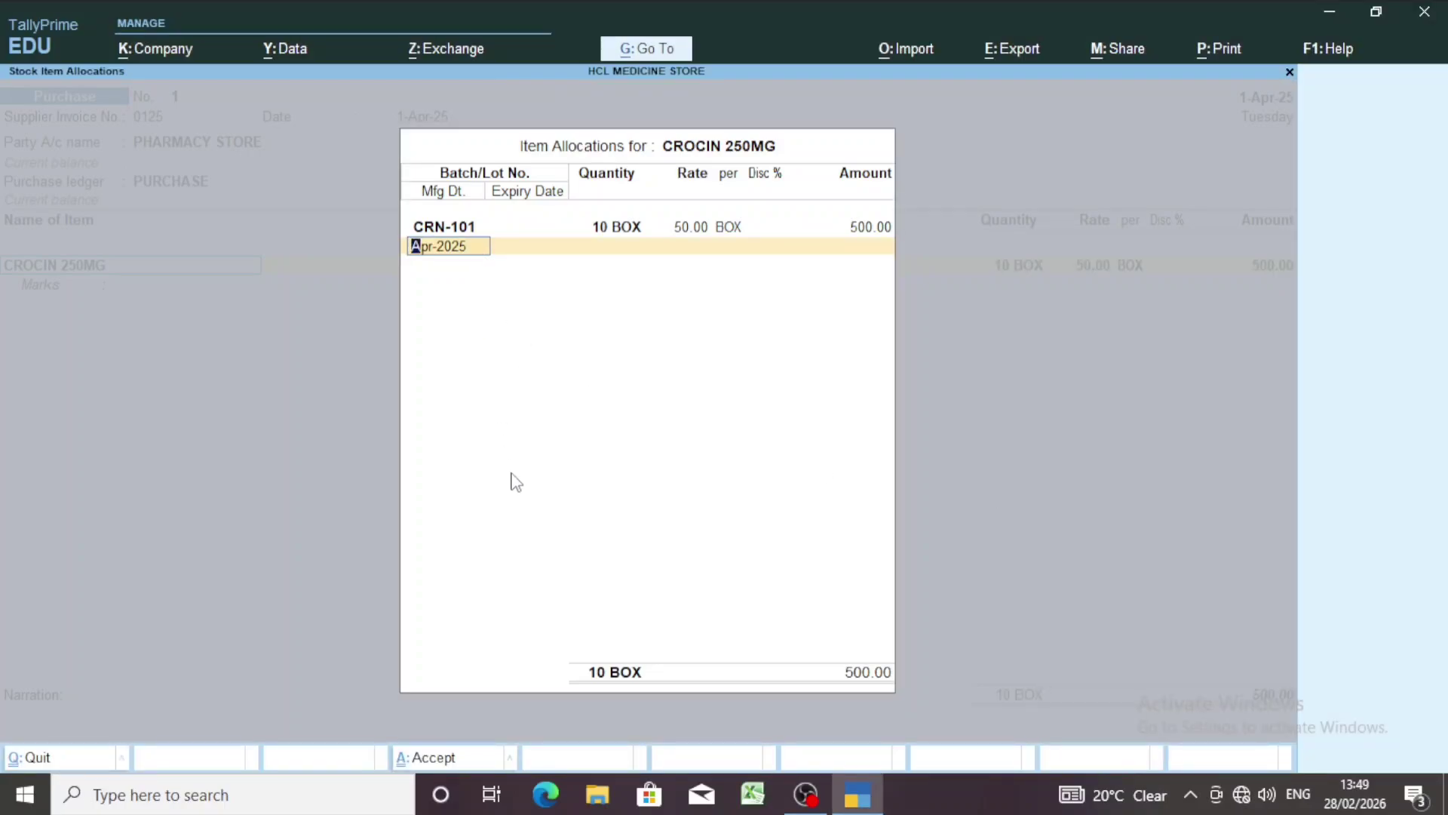
pyautogui.write('1.5')
pyautogui.press('BackSpace')
pyautogui.write('2.5')
pyautogui.press('BackSpace')
pyautogui.write('4')
pyautogui.press('Return')
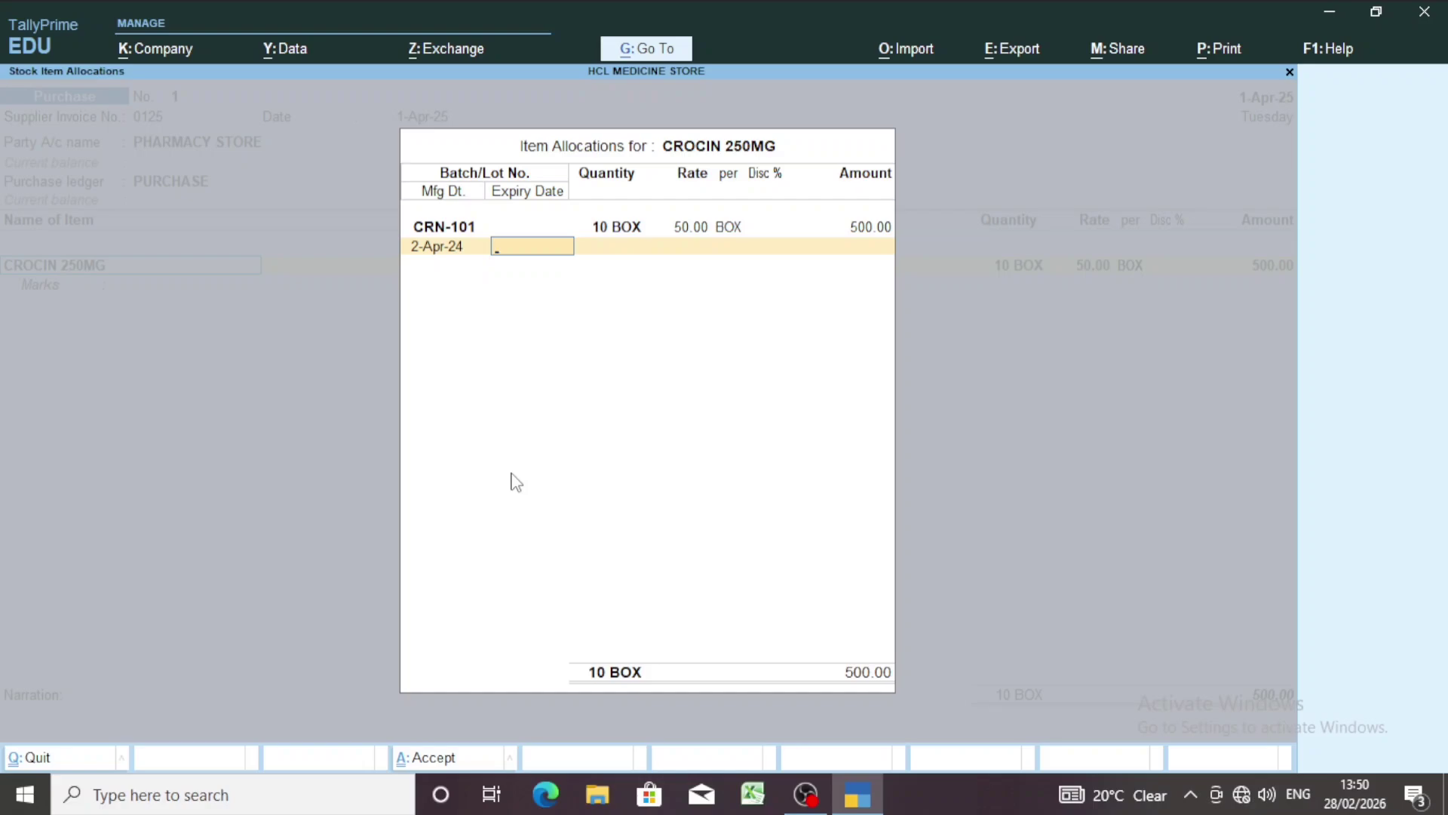
pyautogui.write('1.9')
pyautogui.press('Return')
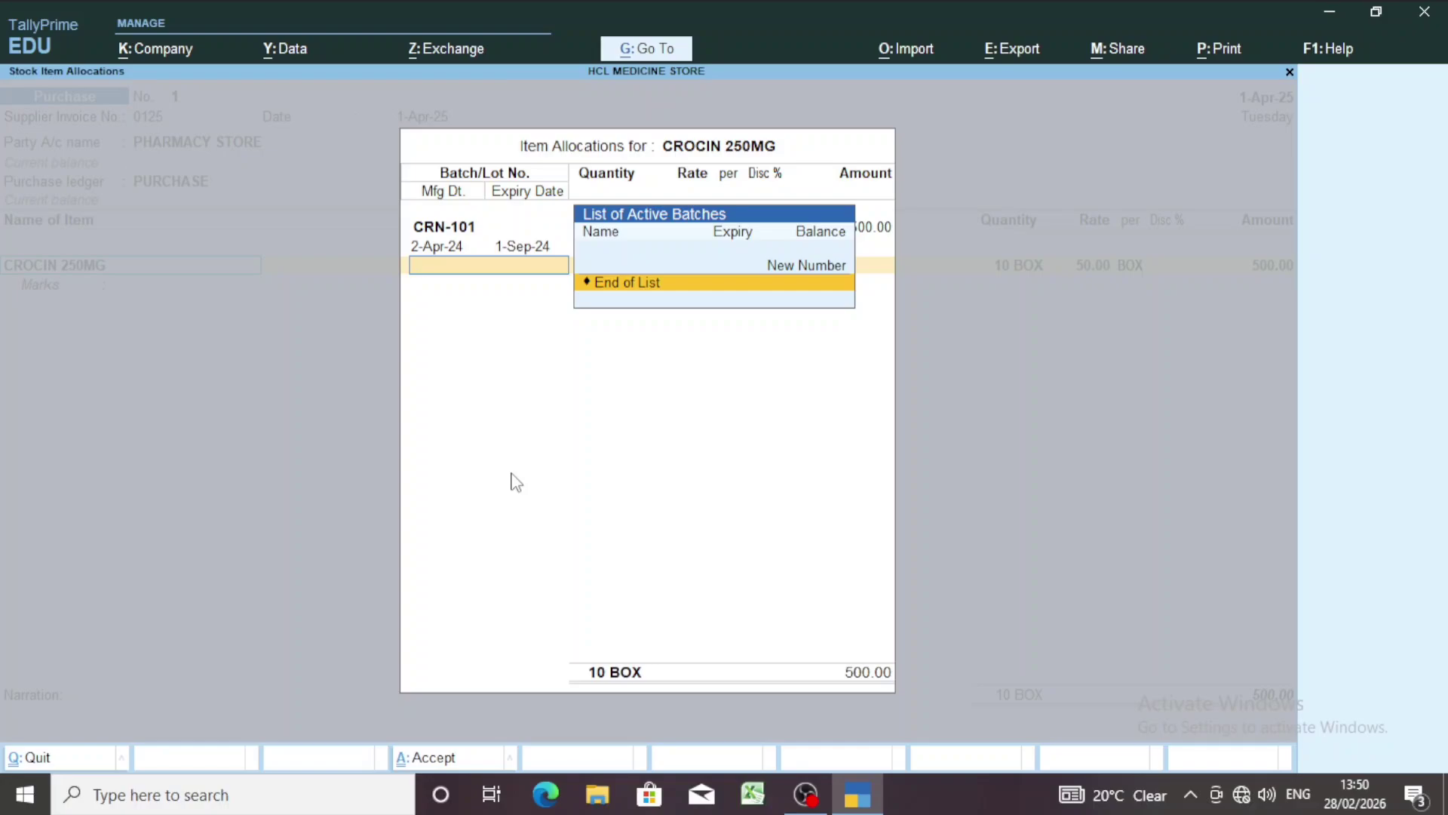
# - Add a second CROCIN 250MG batch numbered CRN-201 with 5 BOX at 50.00 per BOX
pyautogui.press('Up')
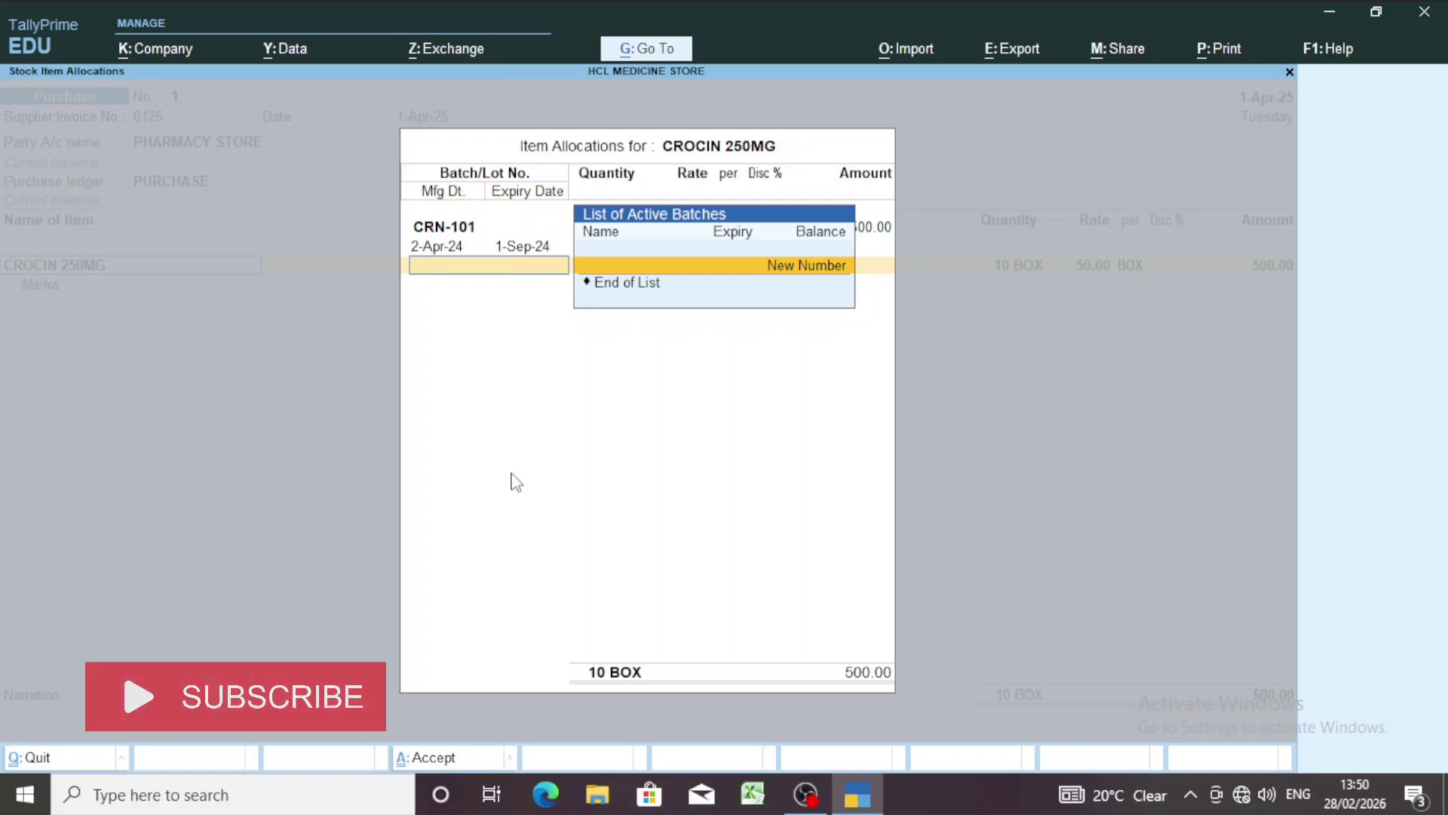
pyautogui.press('Return')
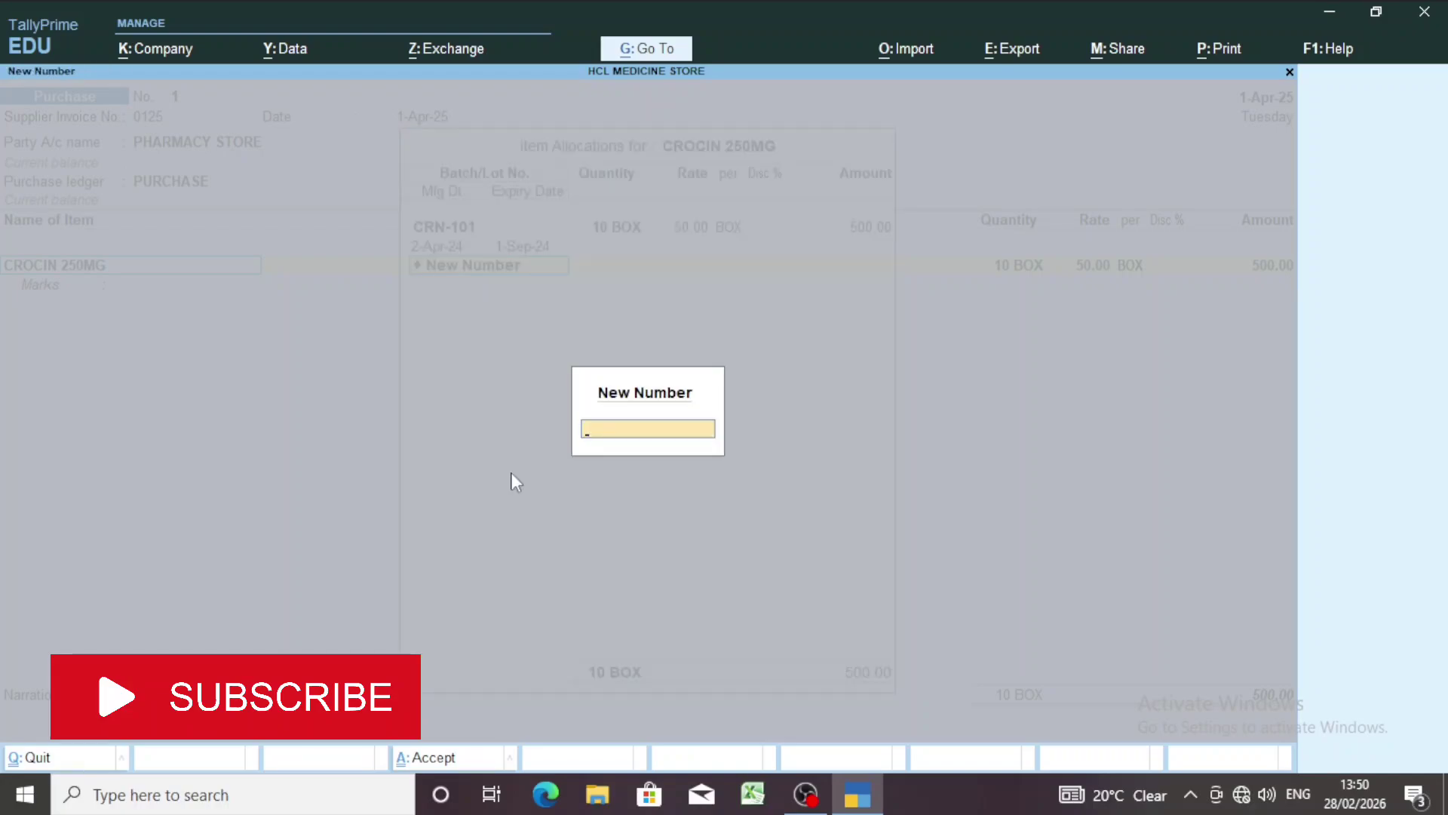
pyautogui.write('CRN-')
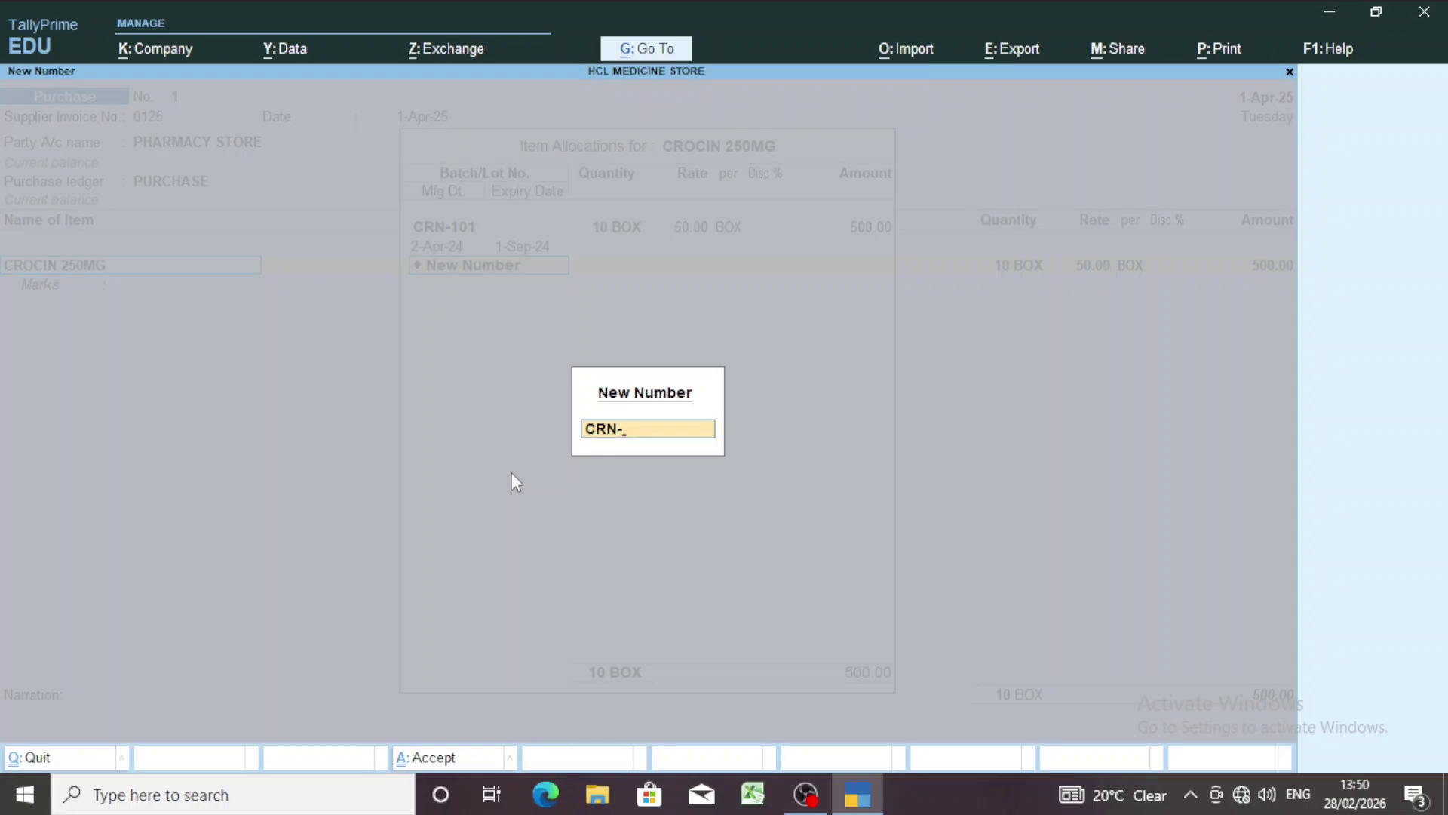
pyautogui.write('201')
pyautogui.press('Return')
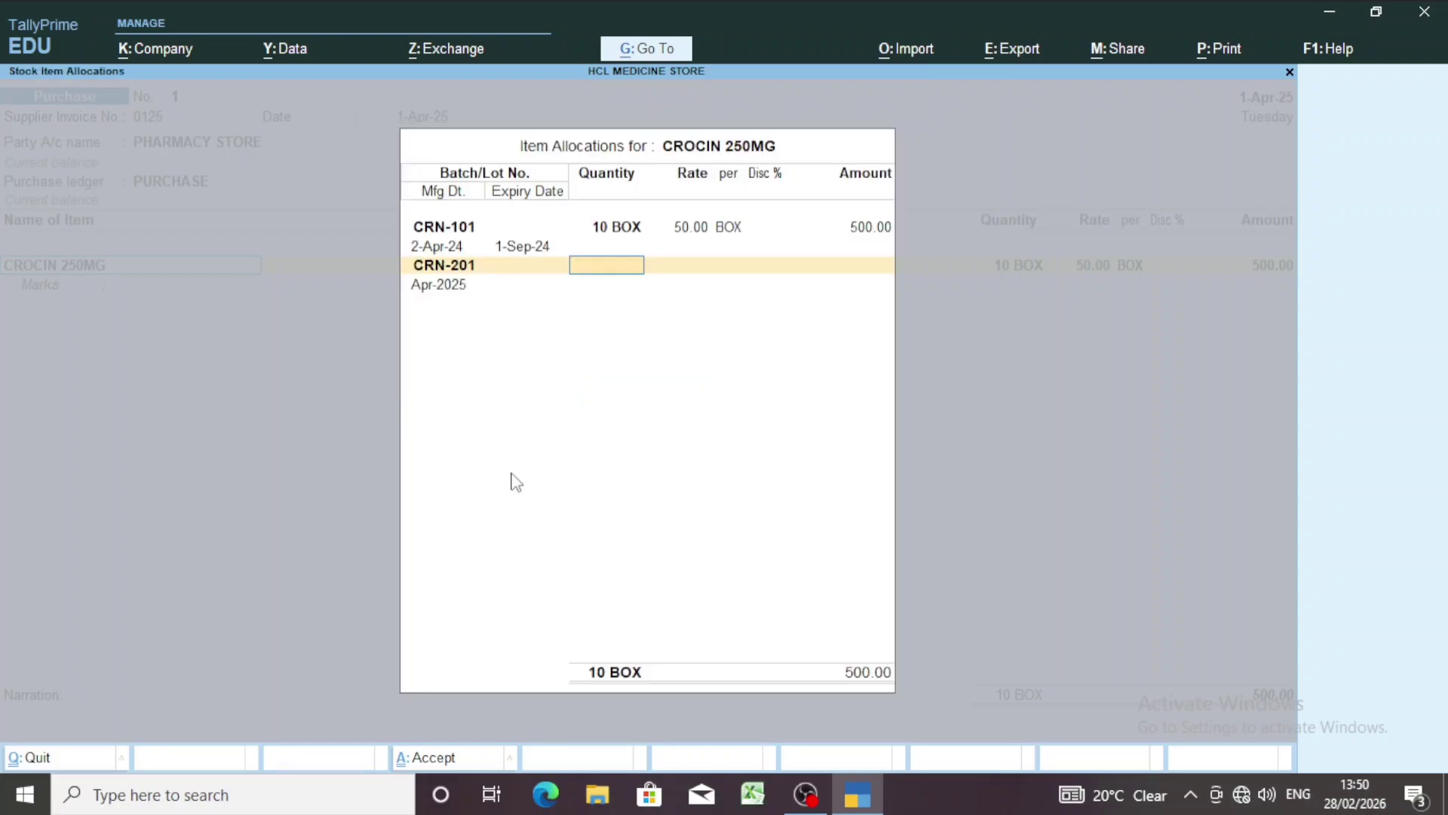
pyautogui.write('5')
pyautogui.press('Return')
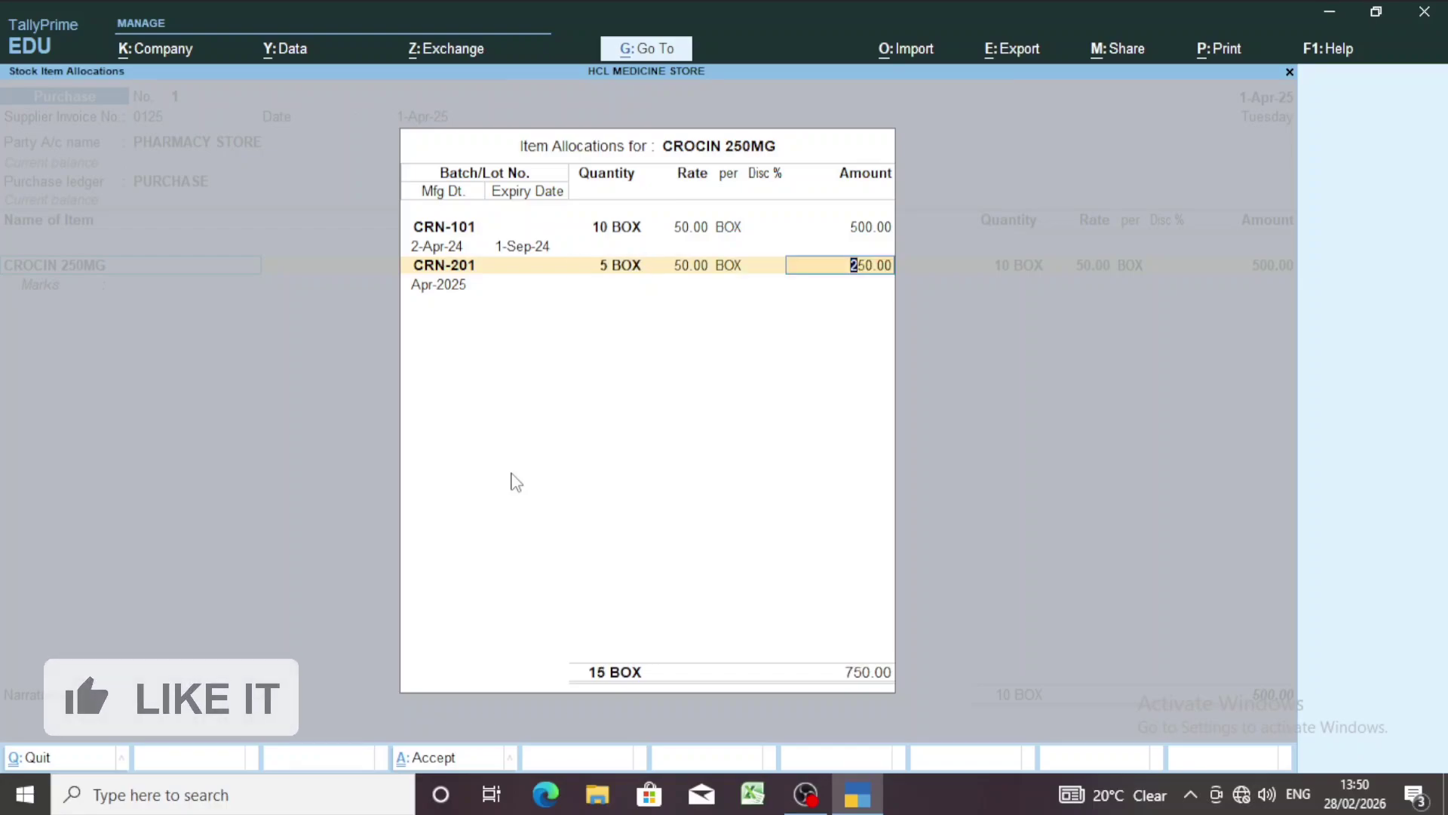
pyautogui.press('Return')
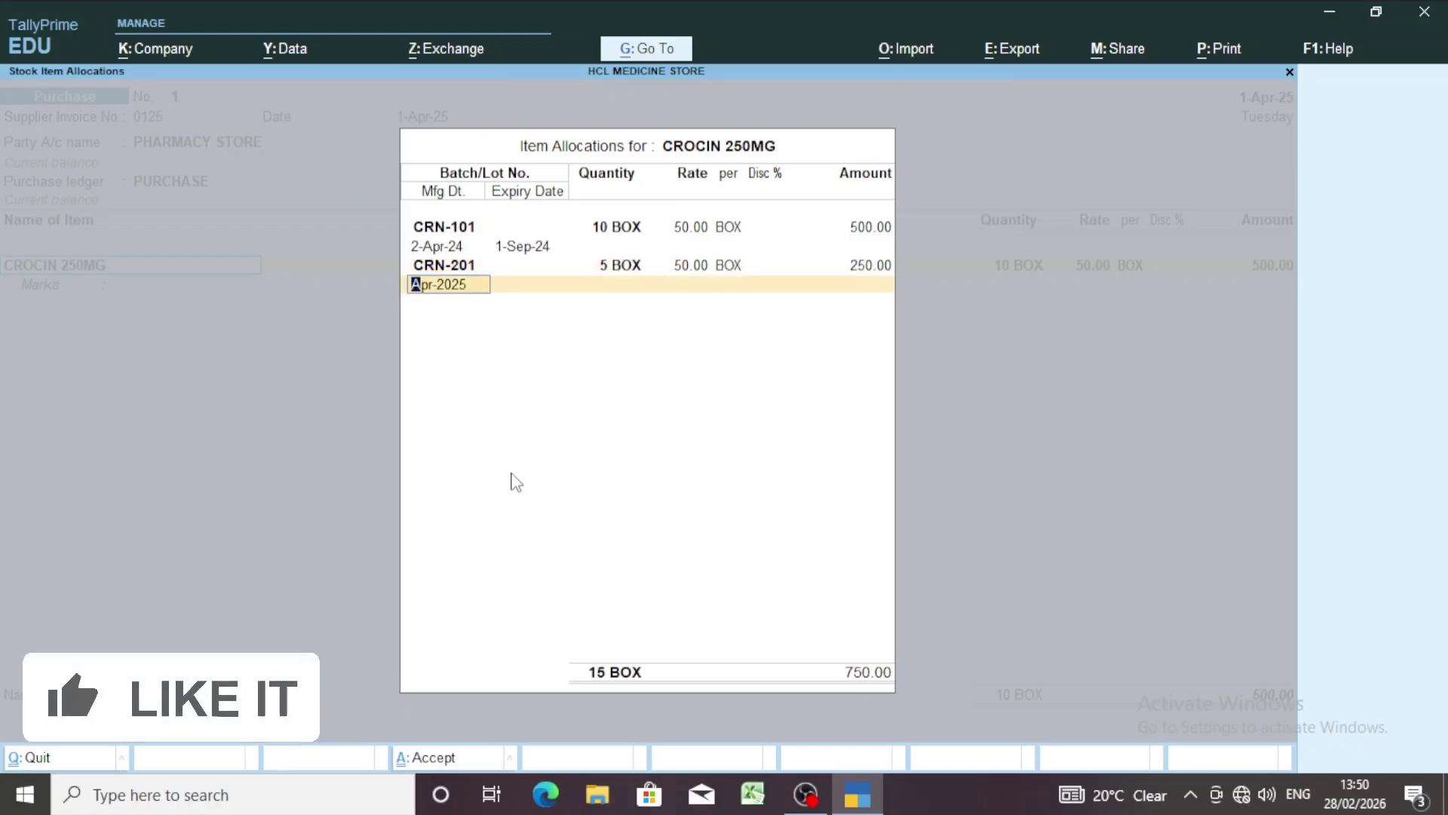
# - Give batch CRN-201 manufacturing date May-2024 and expiry date 1-Oct-24, and finish the CROCIN 250MG allocations with marks left blank
pyautogui.write('5-24')
pyautogui.press('Return')
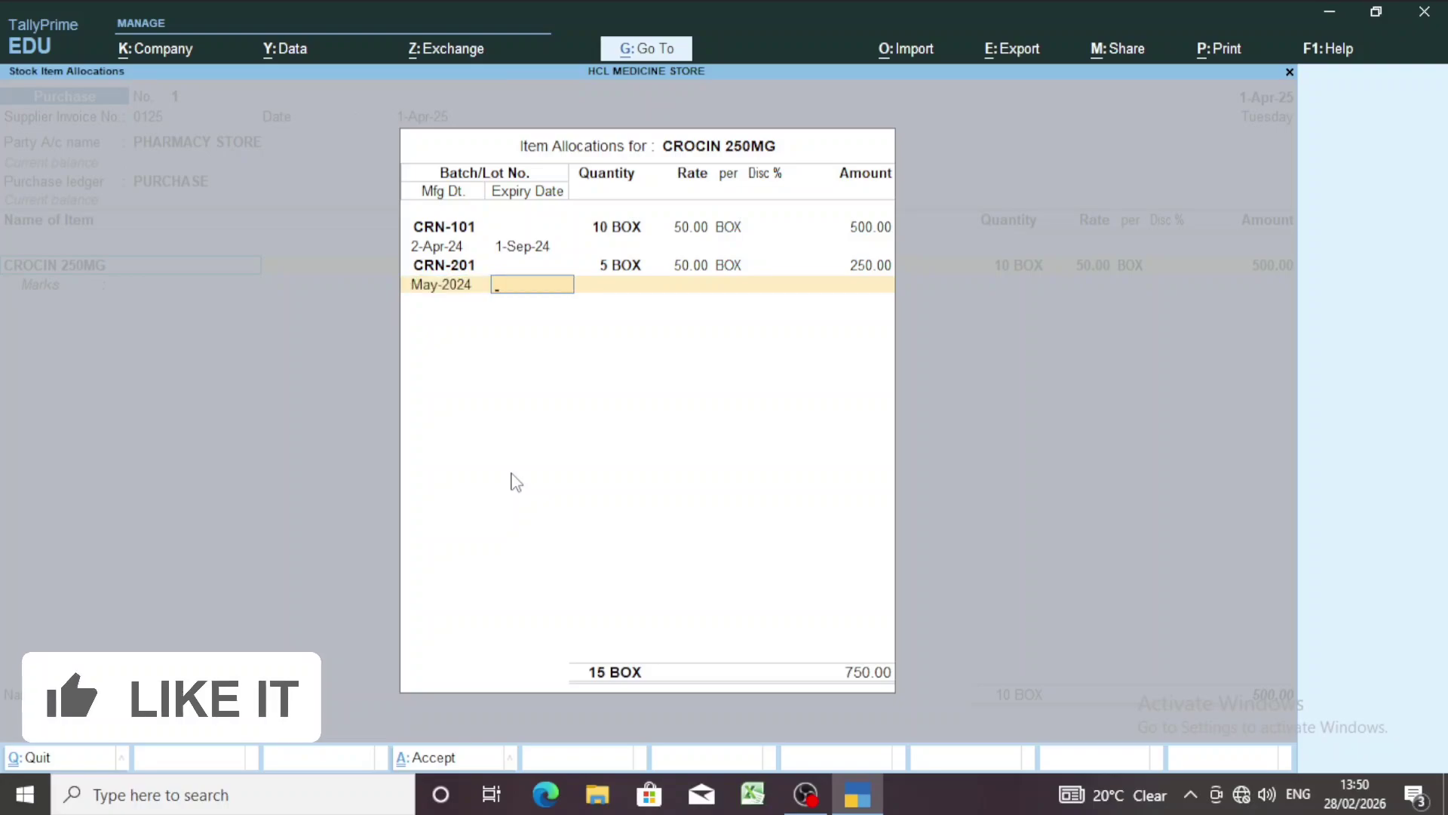
pyautogui.write('1-9-24')
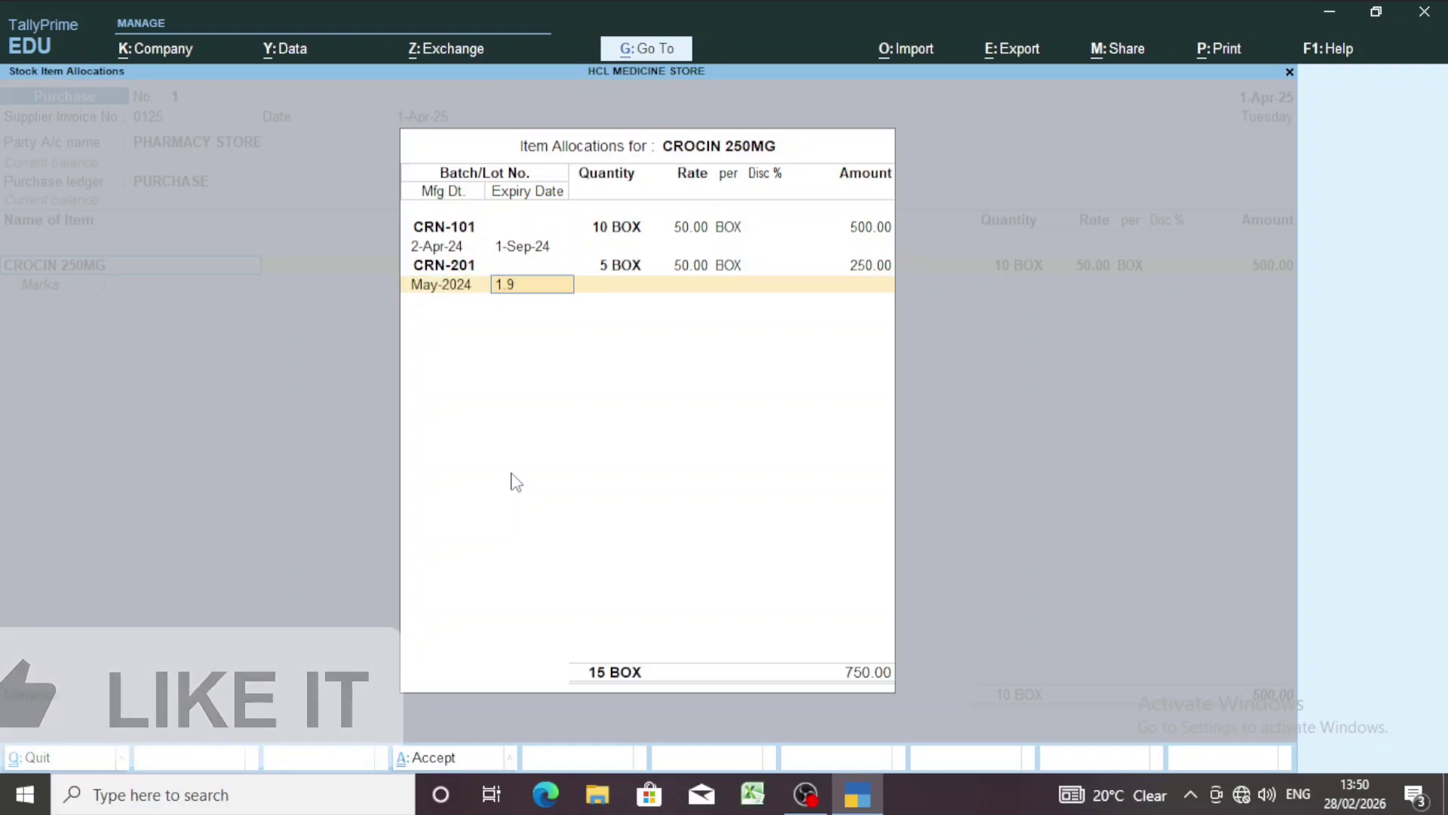
pyautogui.press('Return')
pyautogui.press('BackSpace')
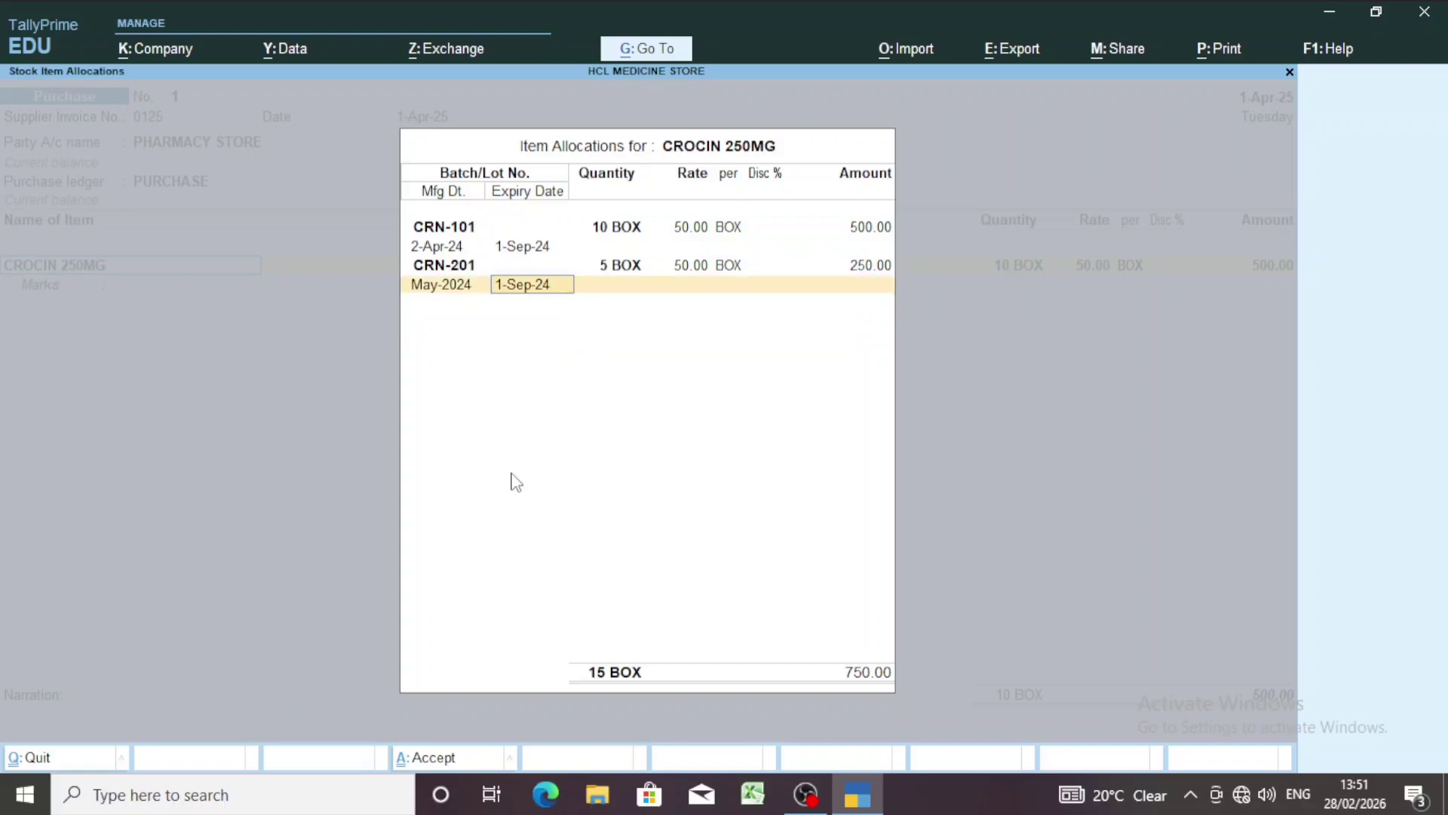
pyautogui.write('1-10')
pyautogui.press('Return')
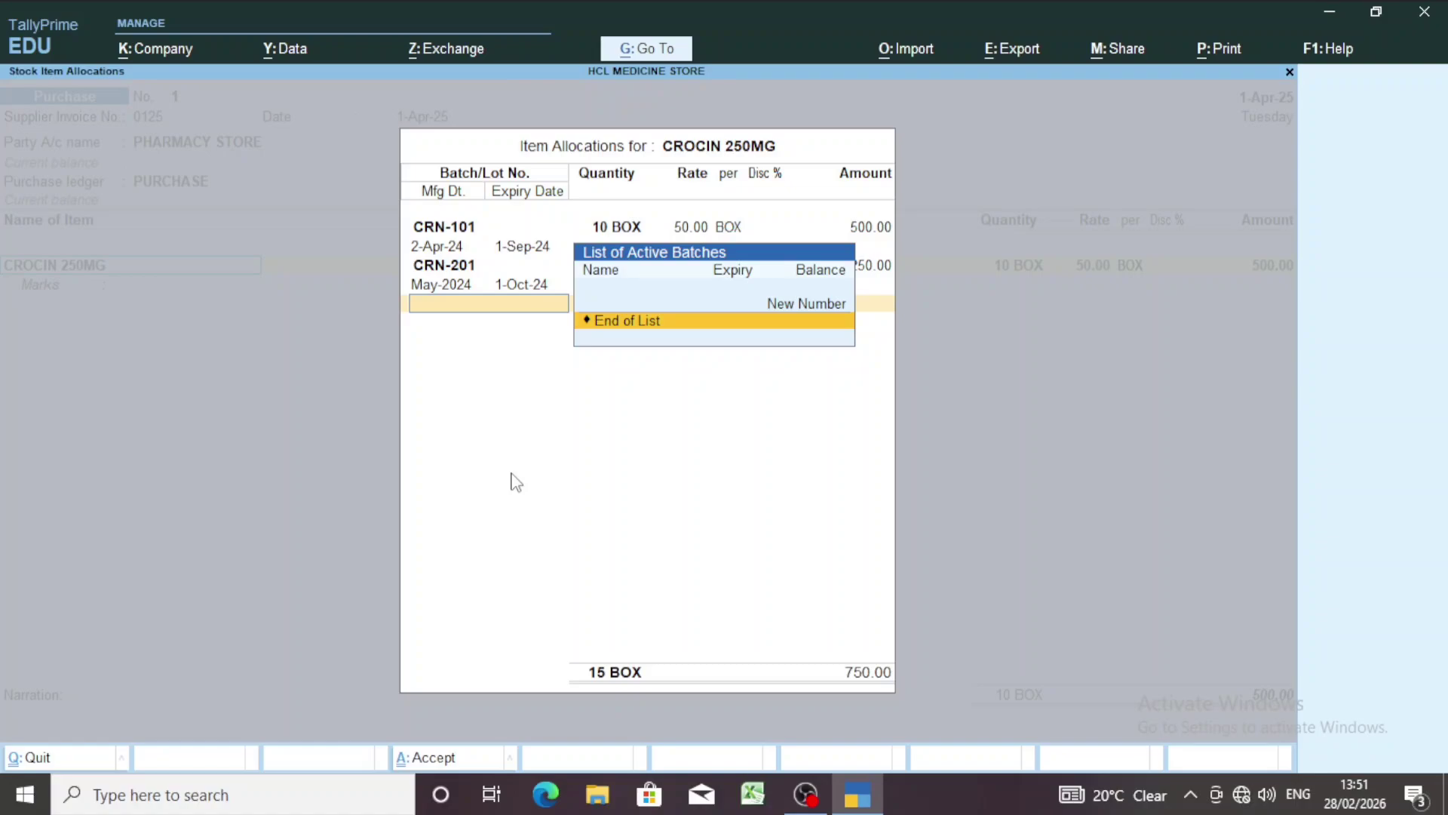
pyautogui.press('Return')
pyautogui.press('Return')
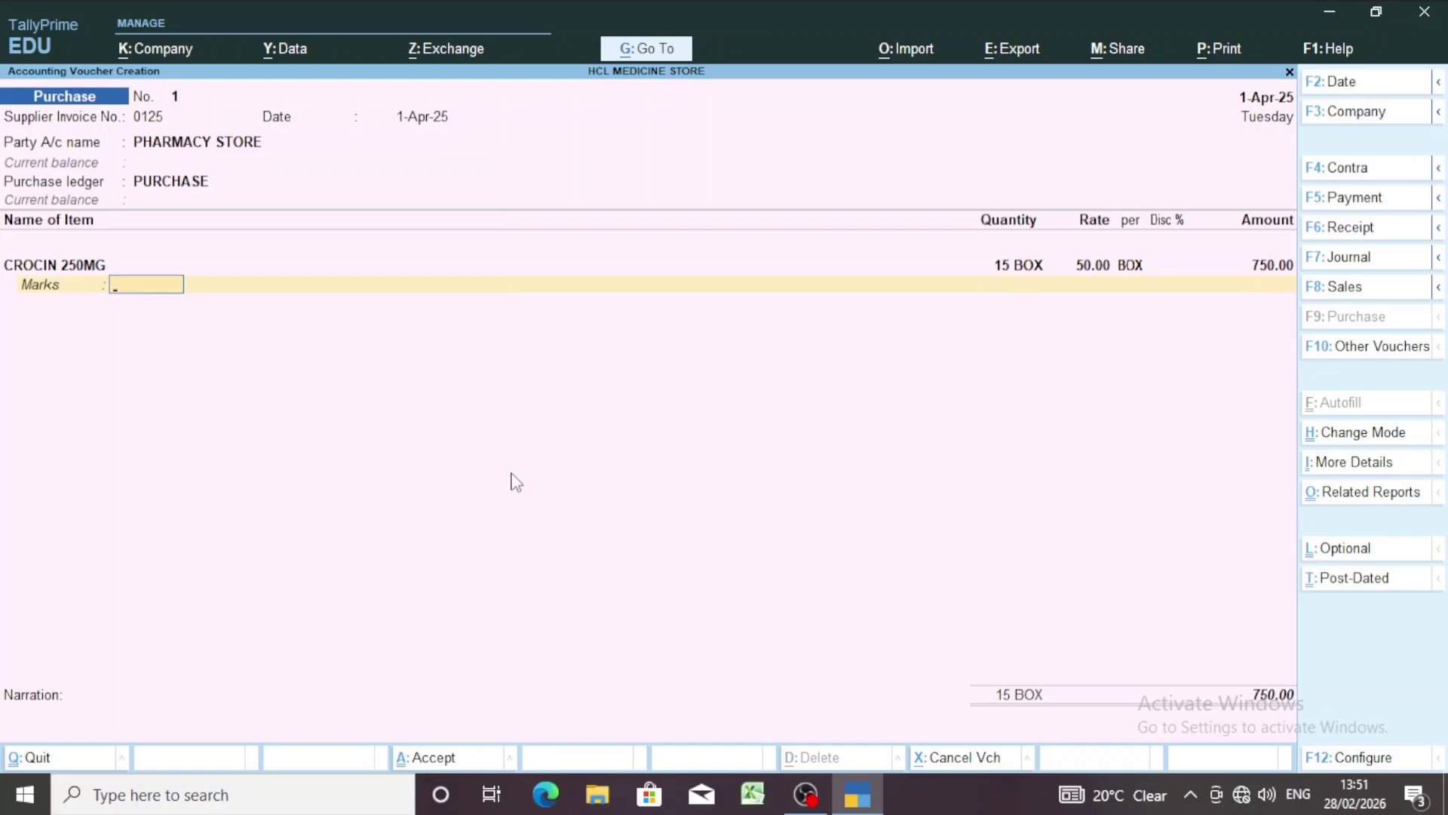
pyautogui.press('Return')
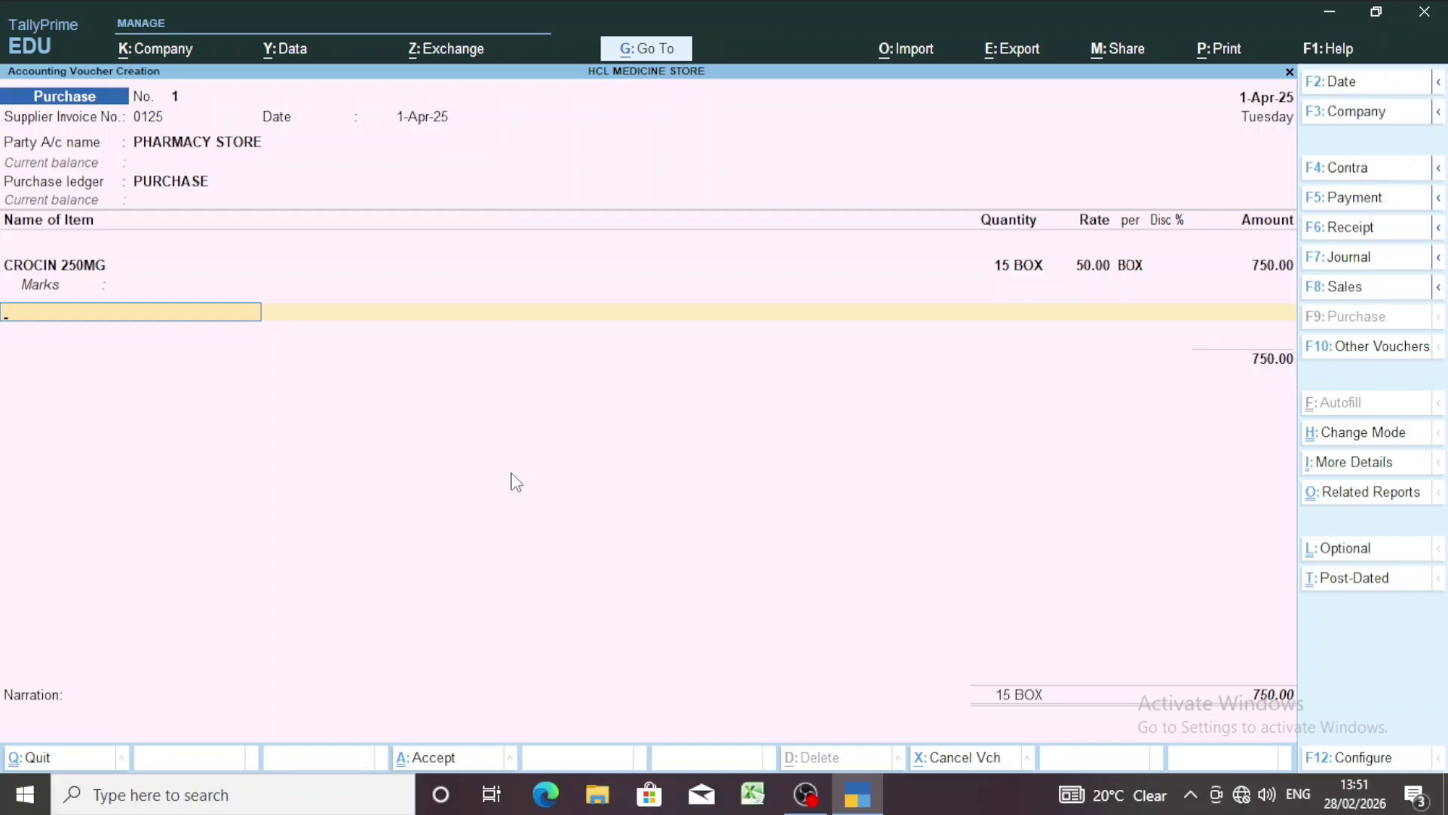
# - Add PARACETAMOL 500MG as the voucher's second stock item and allocate it to a new batch numbered PARA-601
pyautogui.write('PA')
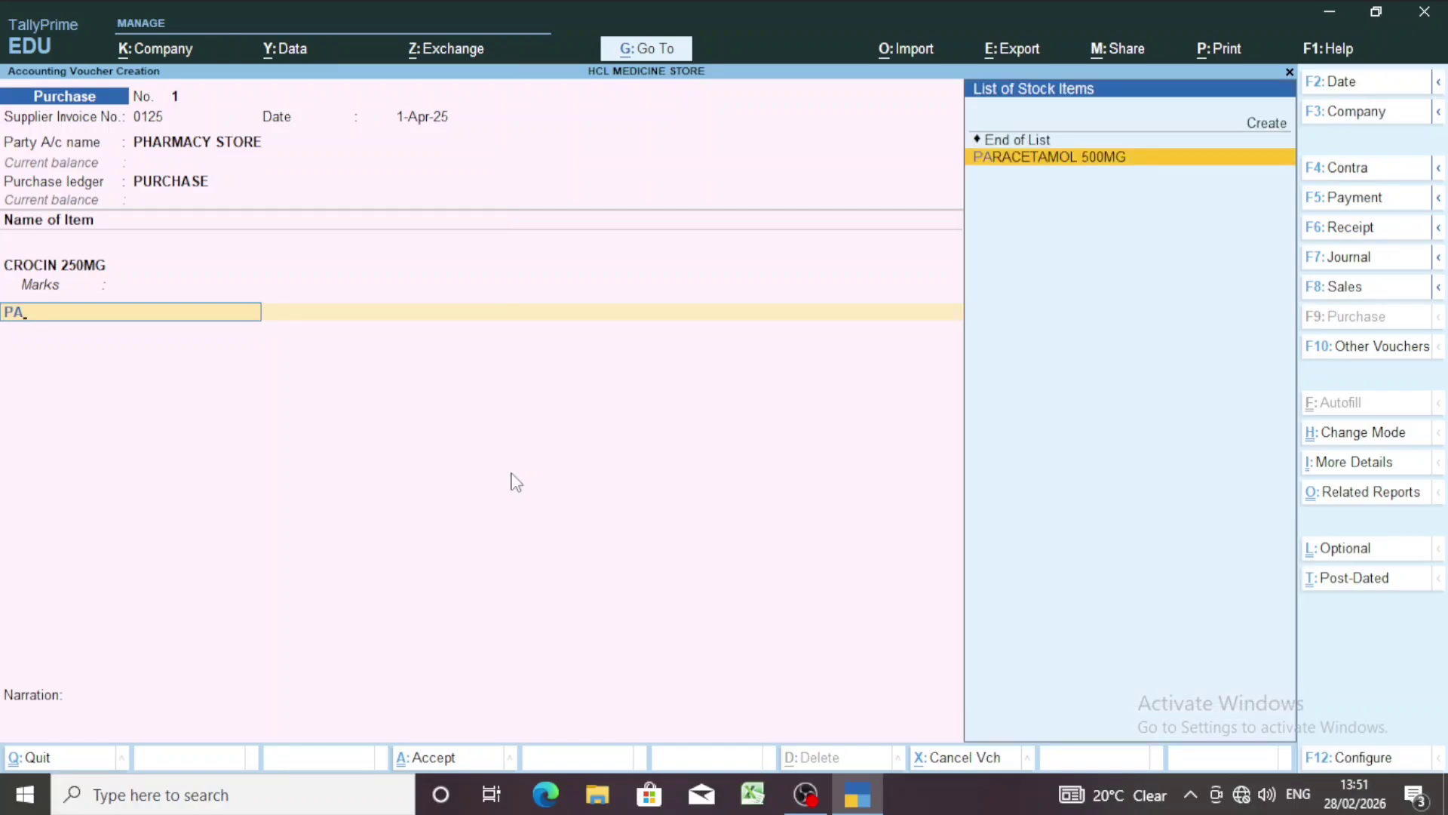
pyautogui.press('Return')
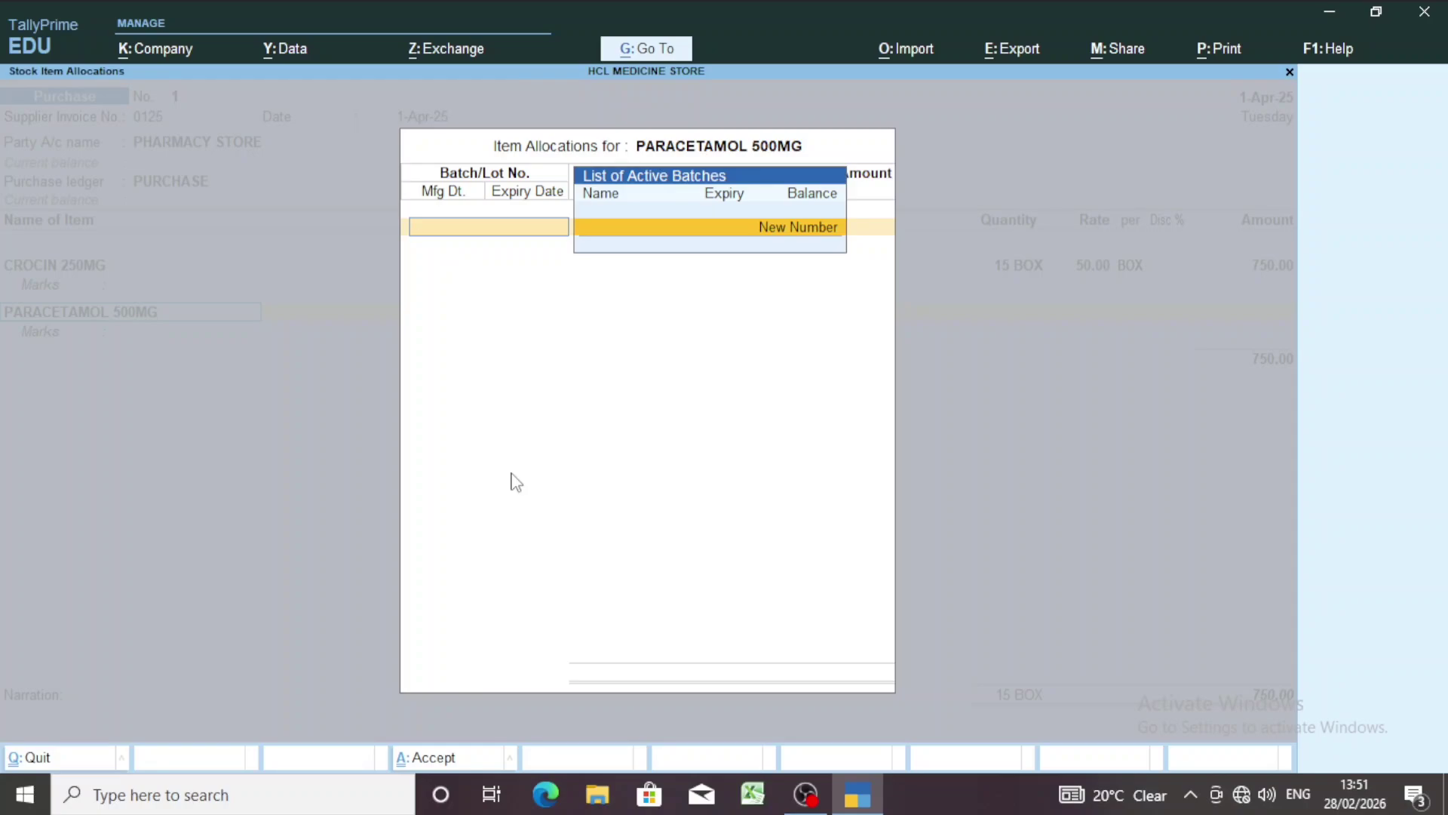
pyautogui.press('Return')
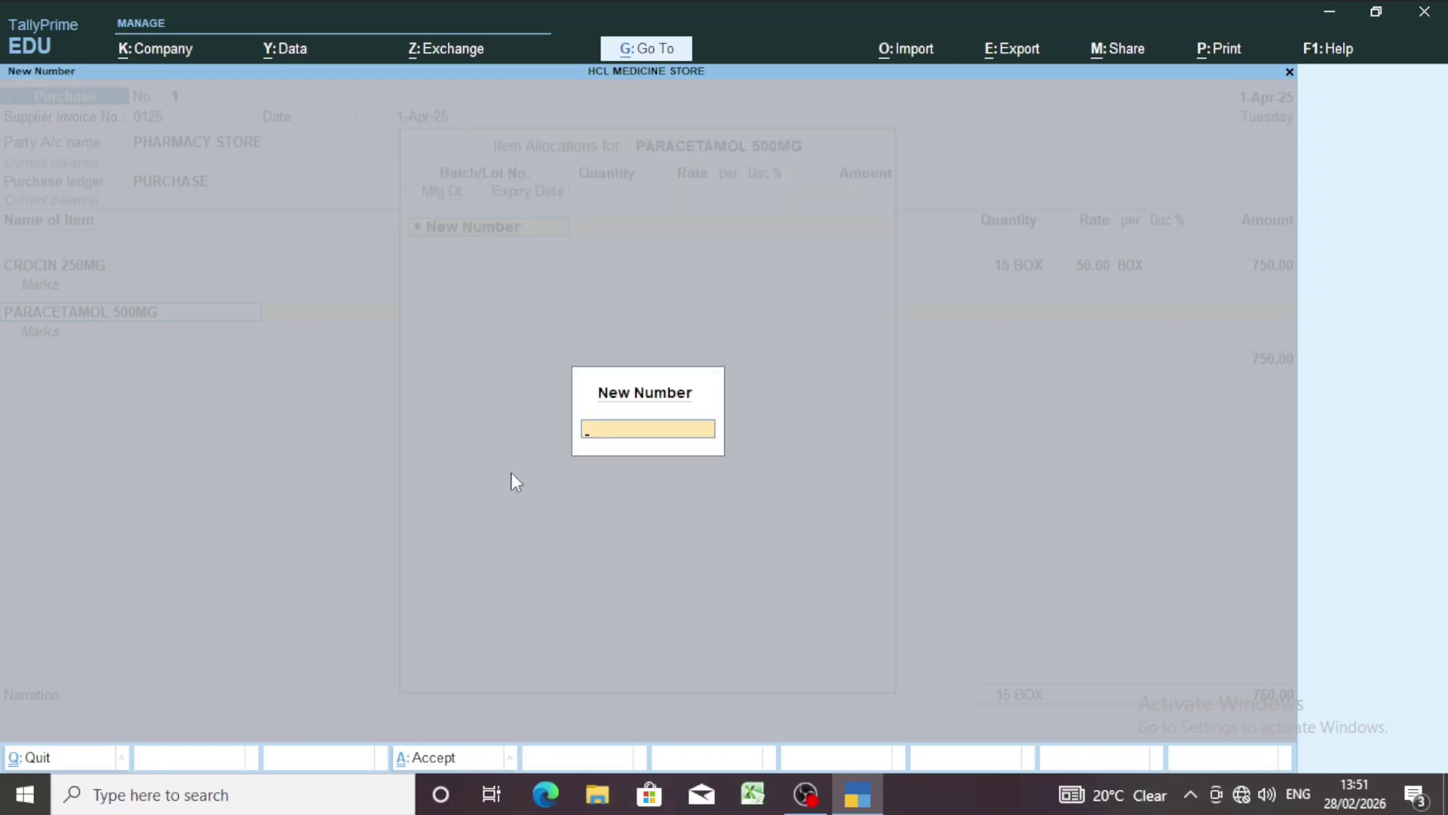
pyautogui.write('PARA-601')
pyautogui.press('Return')
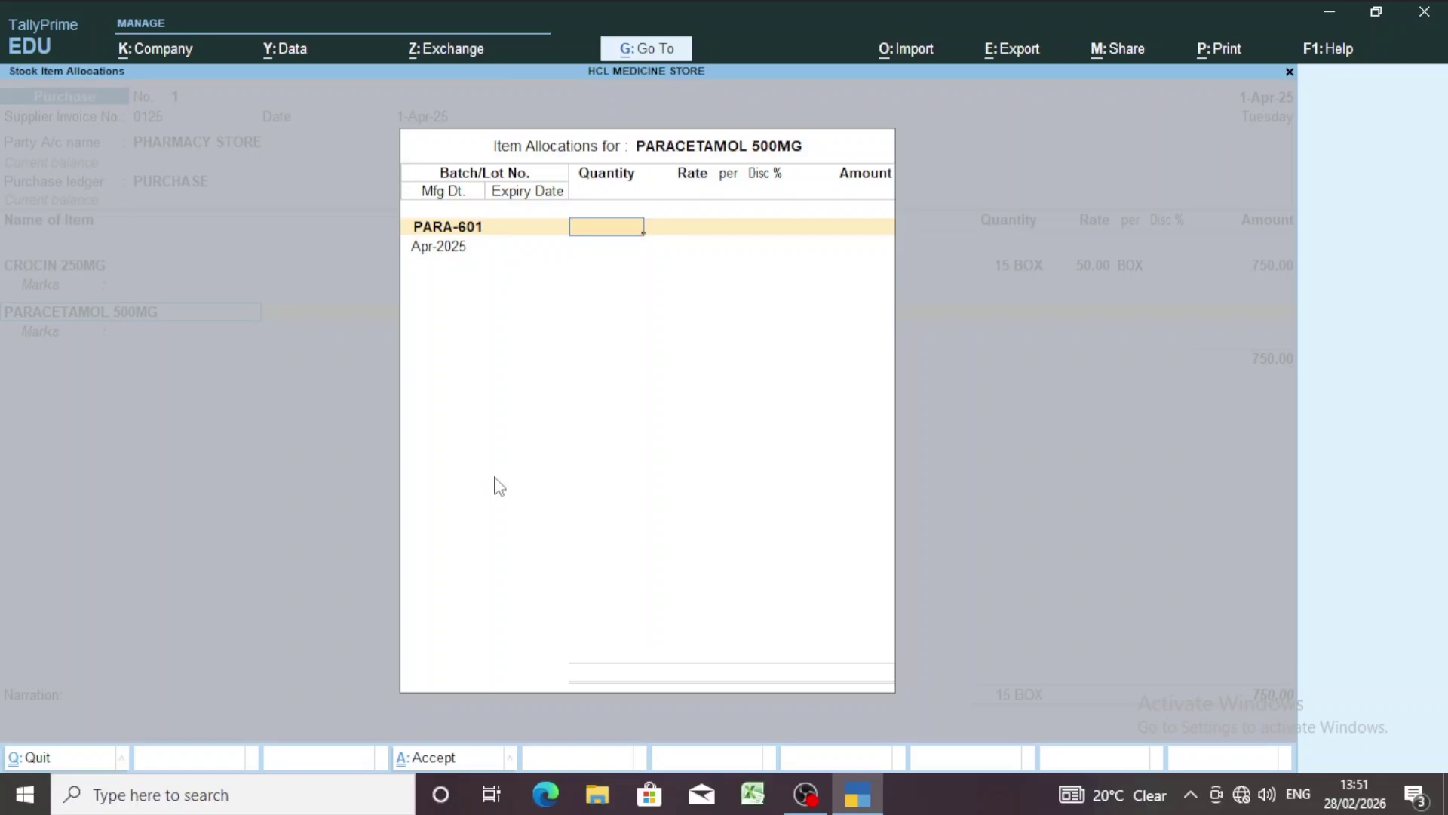
# - Set batch PARA-601's quantity to 50 BOX and its rate to 30.00 per BOX, without a discount
pyautogui.write('50')
pyautogui.press('Return')
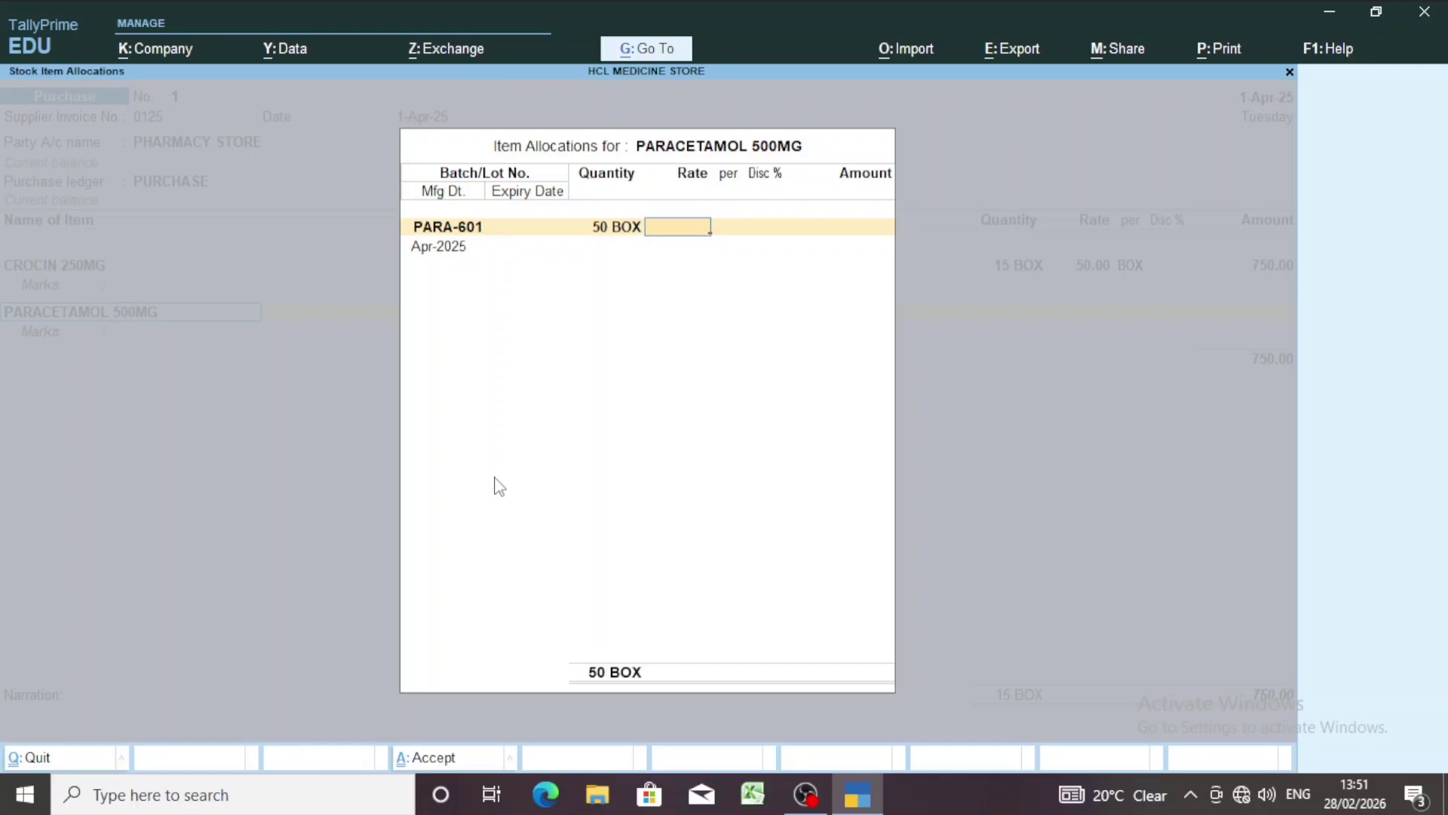
pyautogui.write('30')
pyautogui.press('Return')
pyautogui.press('Return')
pyautogui.press('Return')
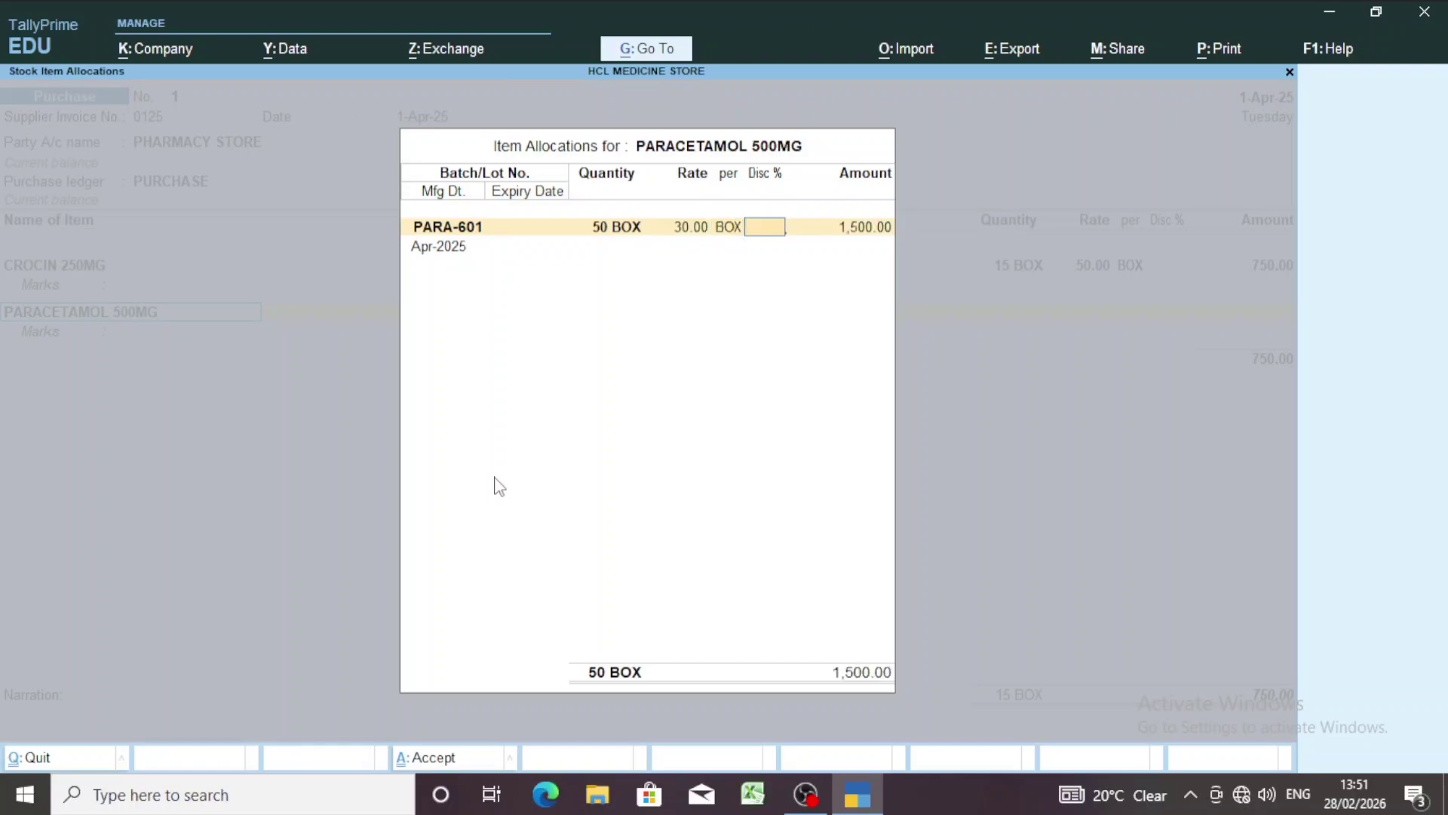
pyautogui.press('Return')
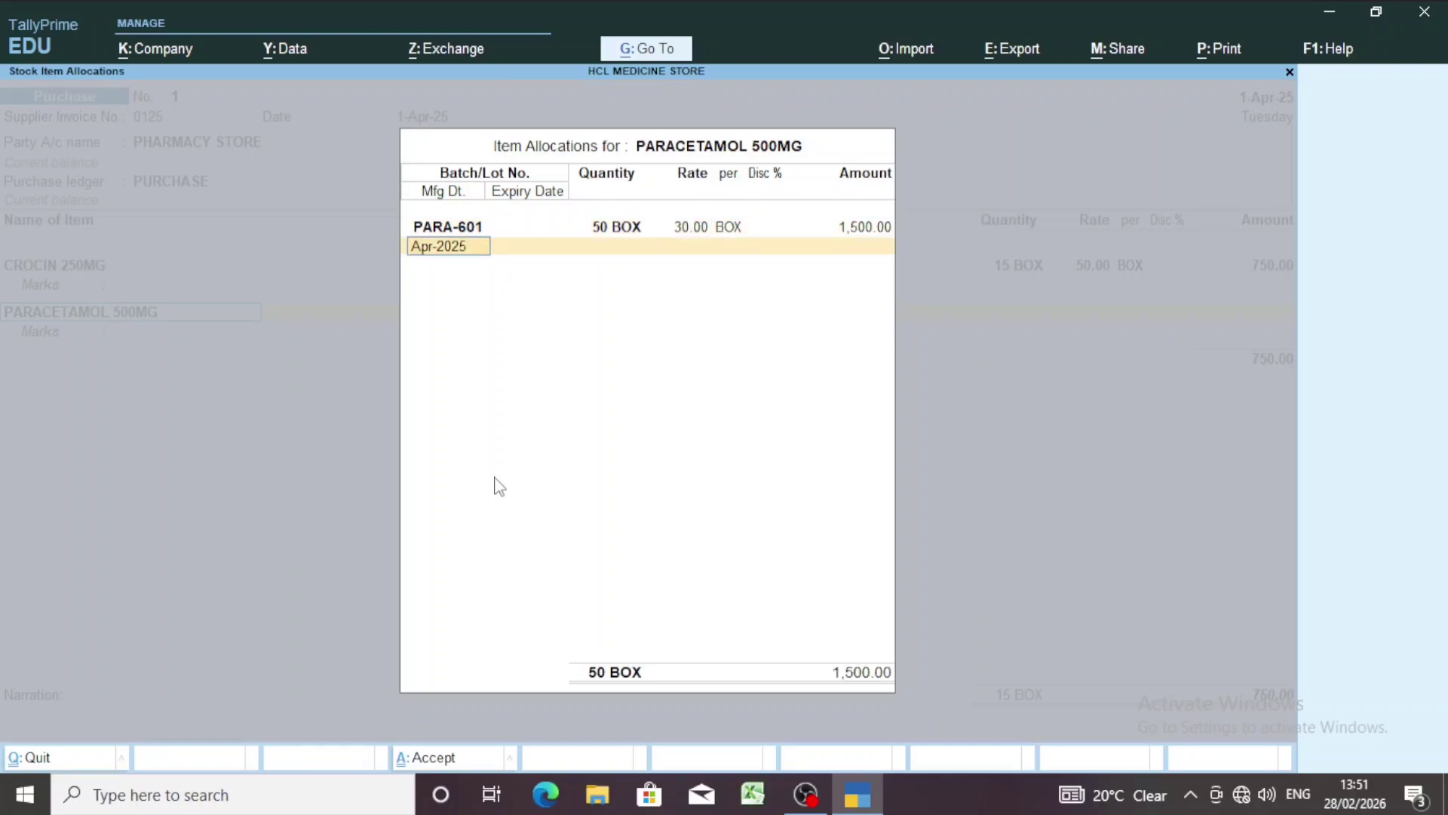
# - Give batch PARA-601 manufacturing date Apr-2025 and expiry date 1-Aug-25, and finish the PARACETAMOL 500MG allocations
pyautogui.write('1..4')
pyautogui.press('BackSpace')
pyautogui.press('BackSpace')
pyautogui.press('BackSpace')
pyautogui.write('.4')
pyautogui.press('Return')
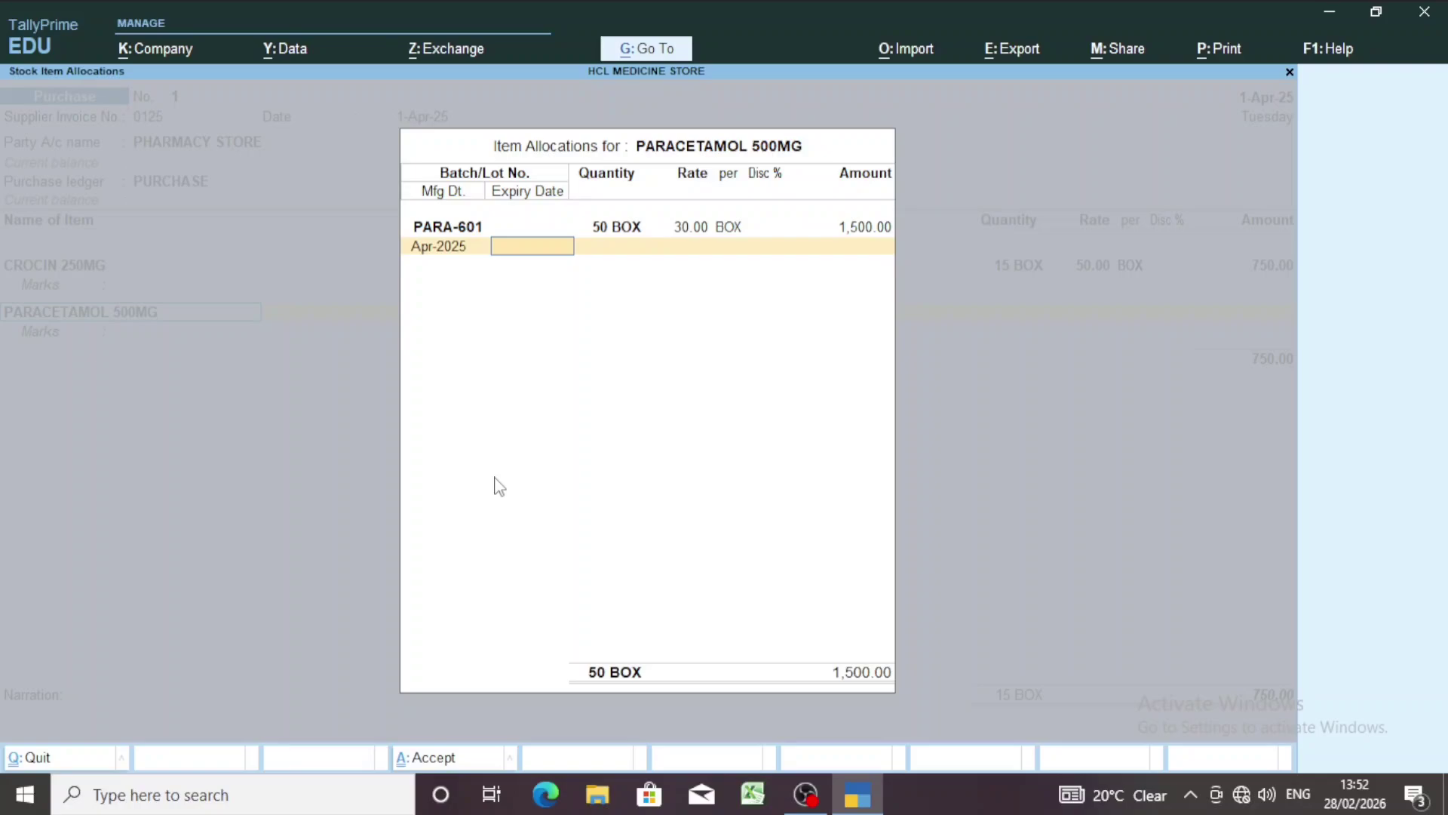
pyautogui.write('1.9')
pyautogui.press('BackSpace')
pyautogui.write('8')
pyautogui.press('Return')
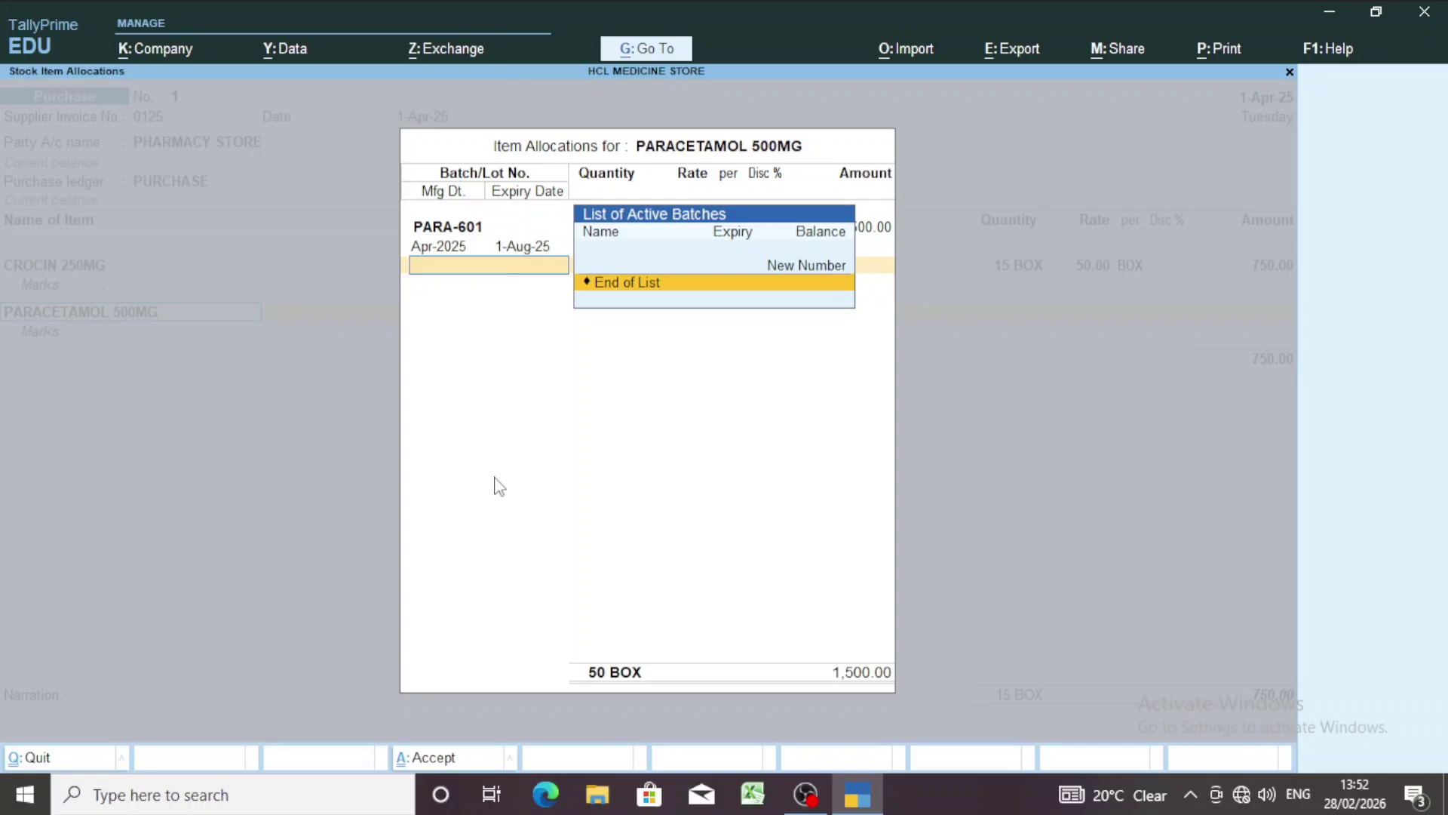
pyautogui.press('Return')
pyautogui.press('Return')
pyautogui.press('Return')
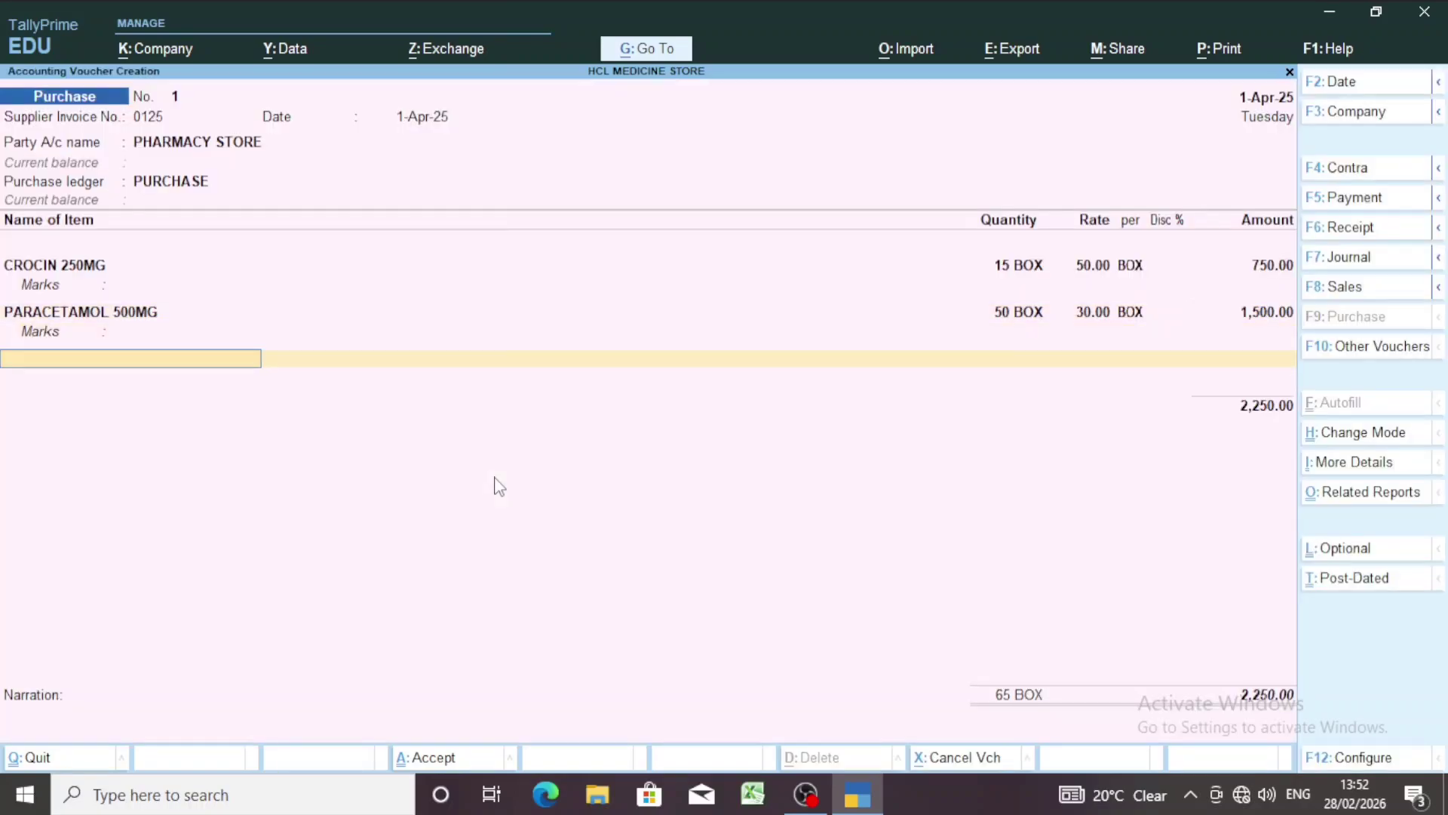
# - End the item list and record PHARMACY STORE's bill as a New Ref under the supplier invoice number with 30 credit days
pyautogui.press('Return')
pyautogui.press('Return')
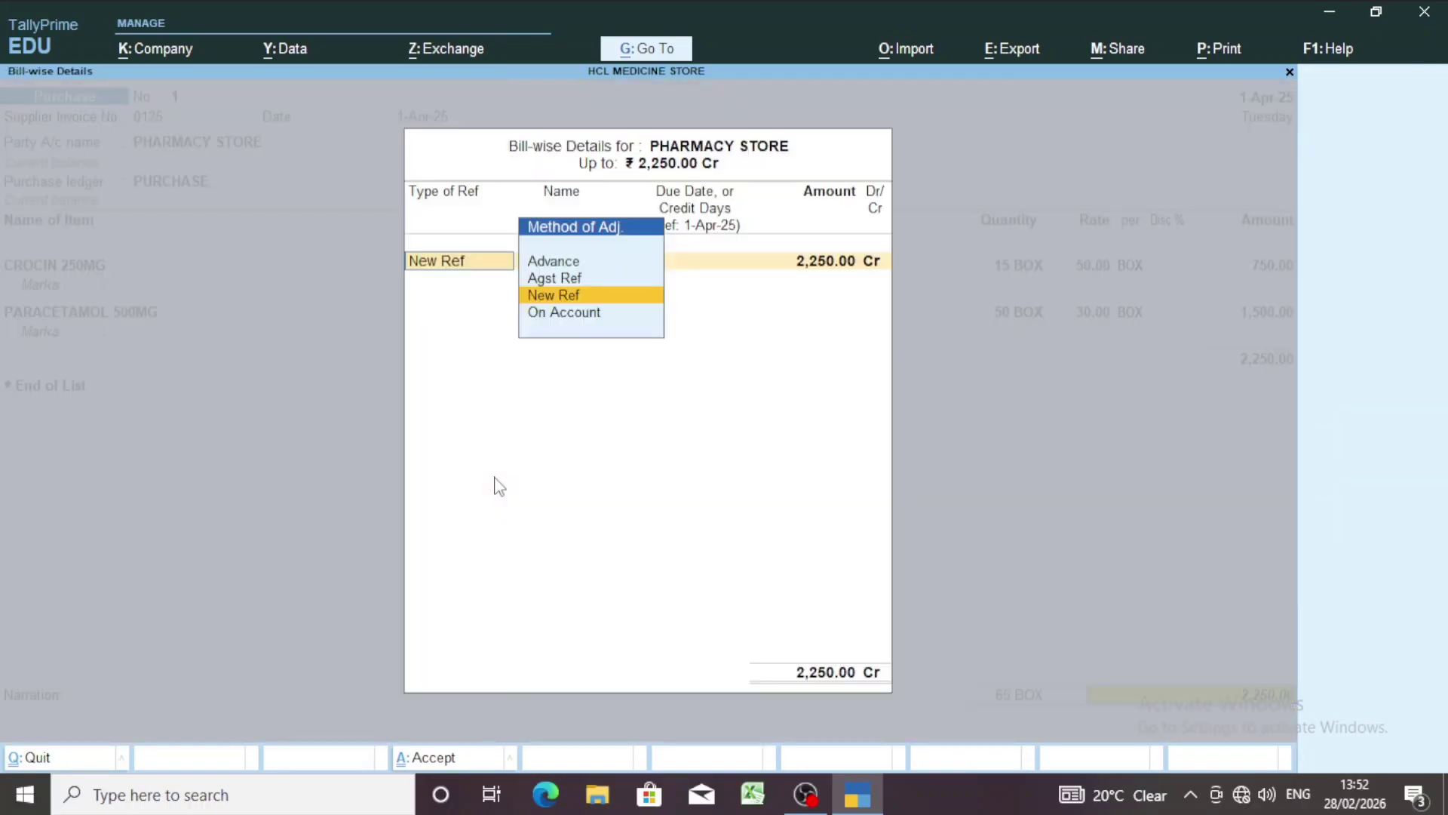
pyautogui.press('Return')
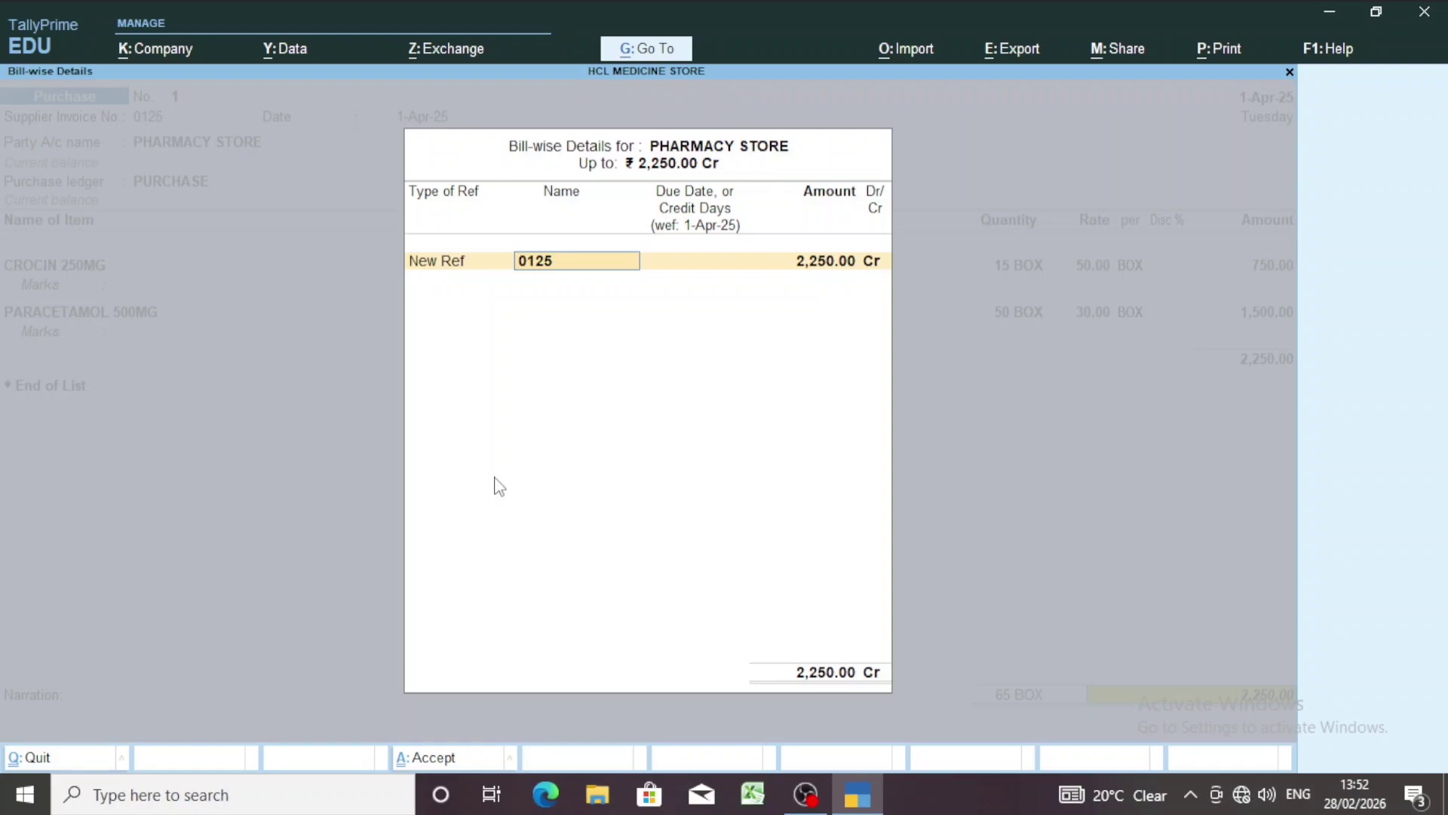
pyautogui.press('Return')
pyautogui.write('30')
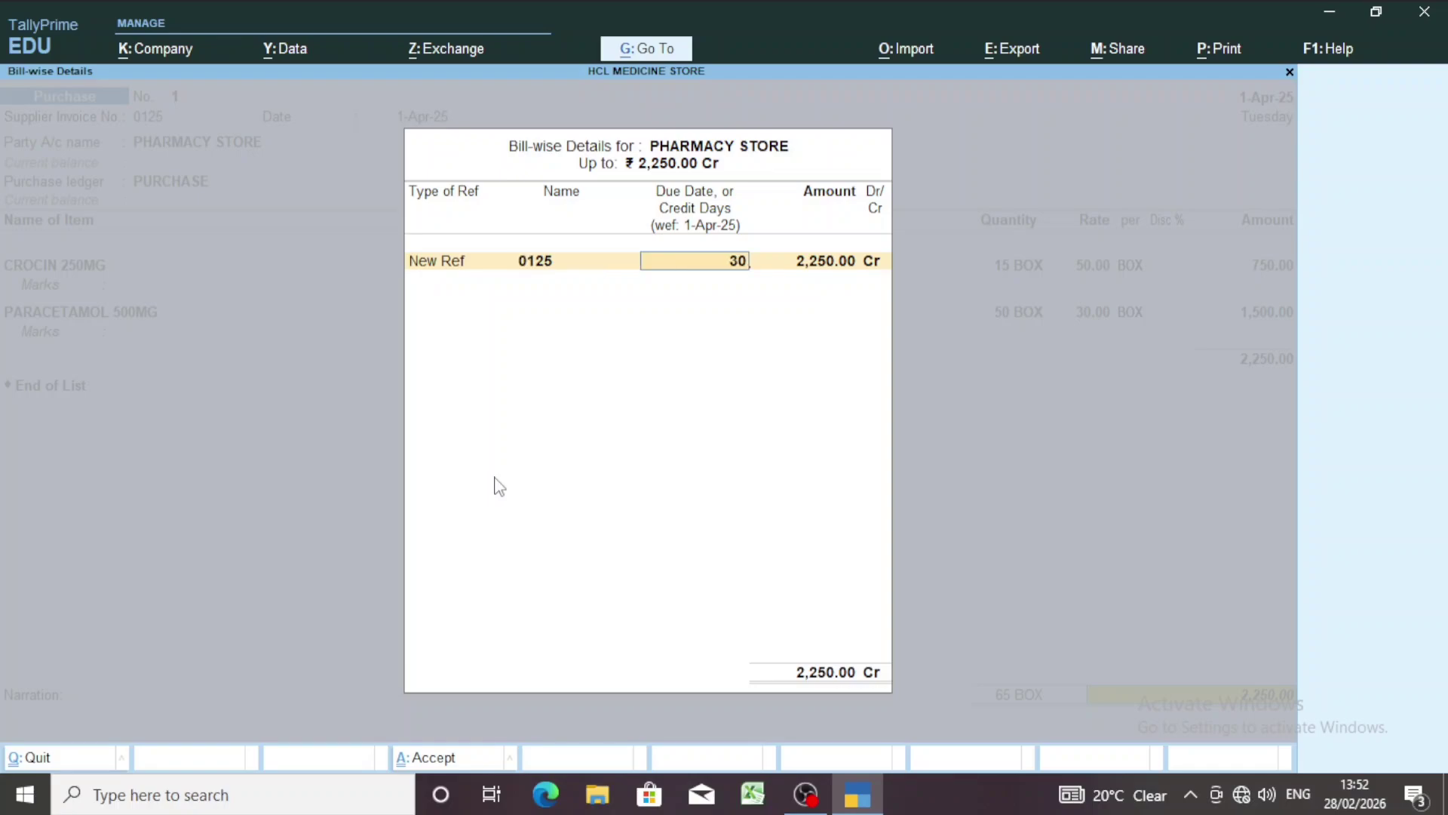
pyautogui.press('Return')
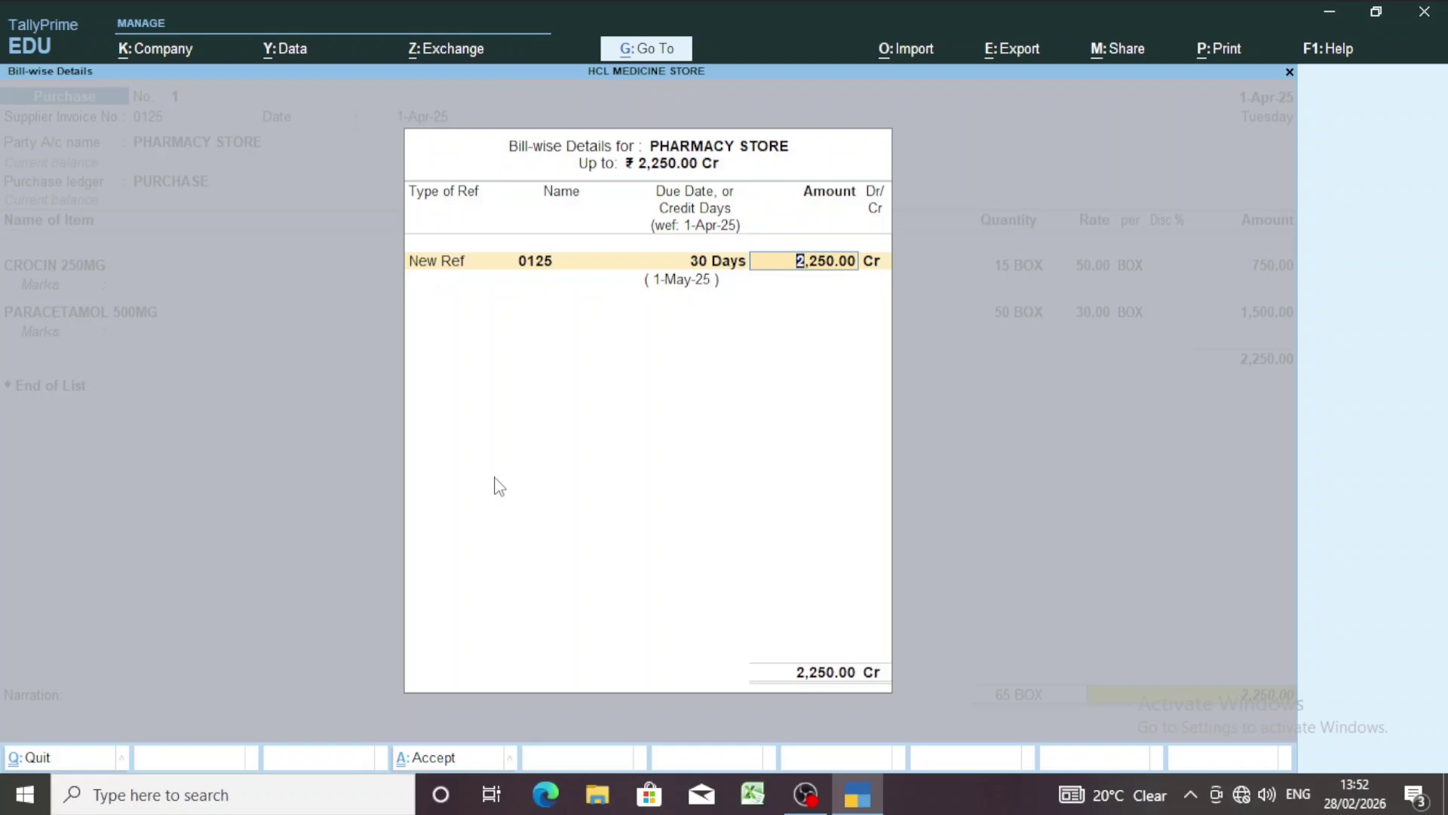
pyautogui.press('Return')
pyautogui.press('Return')
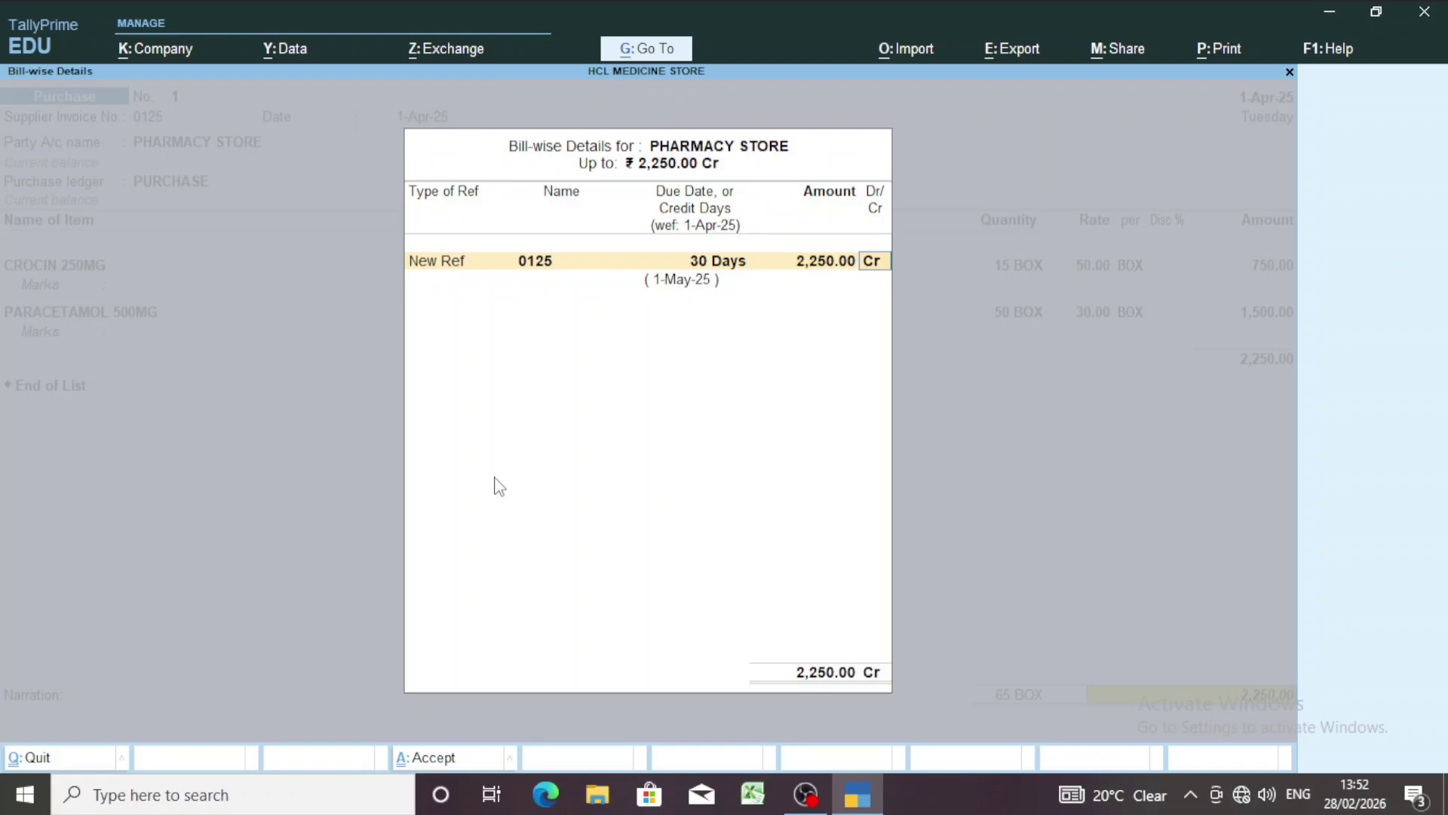
# - Save the purchase voucher without a narration and return to the Gateway of Tally
pyautogui.press('Return')
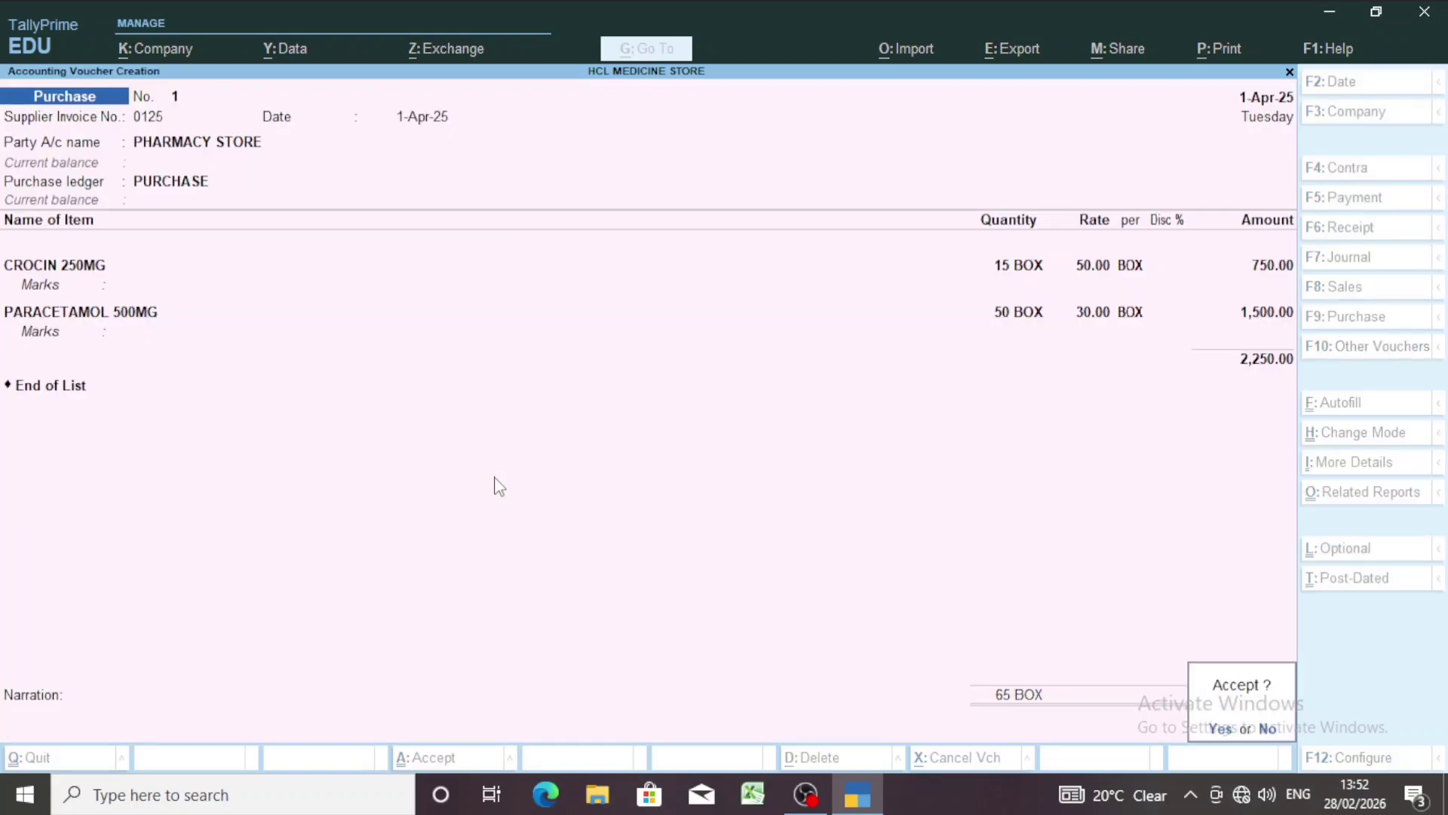
pyautogui.press('y')
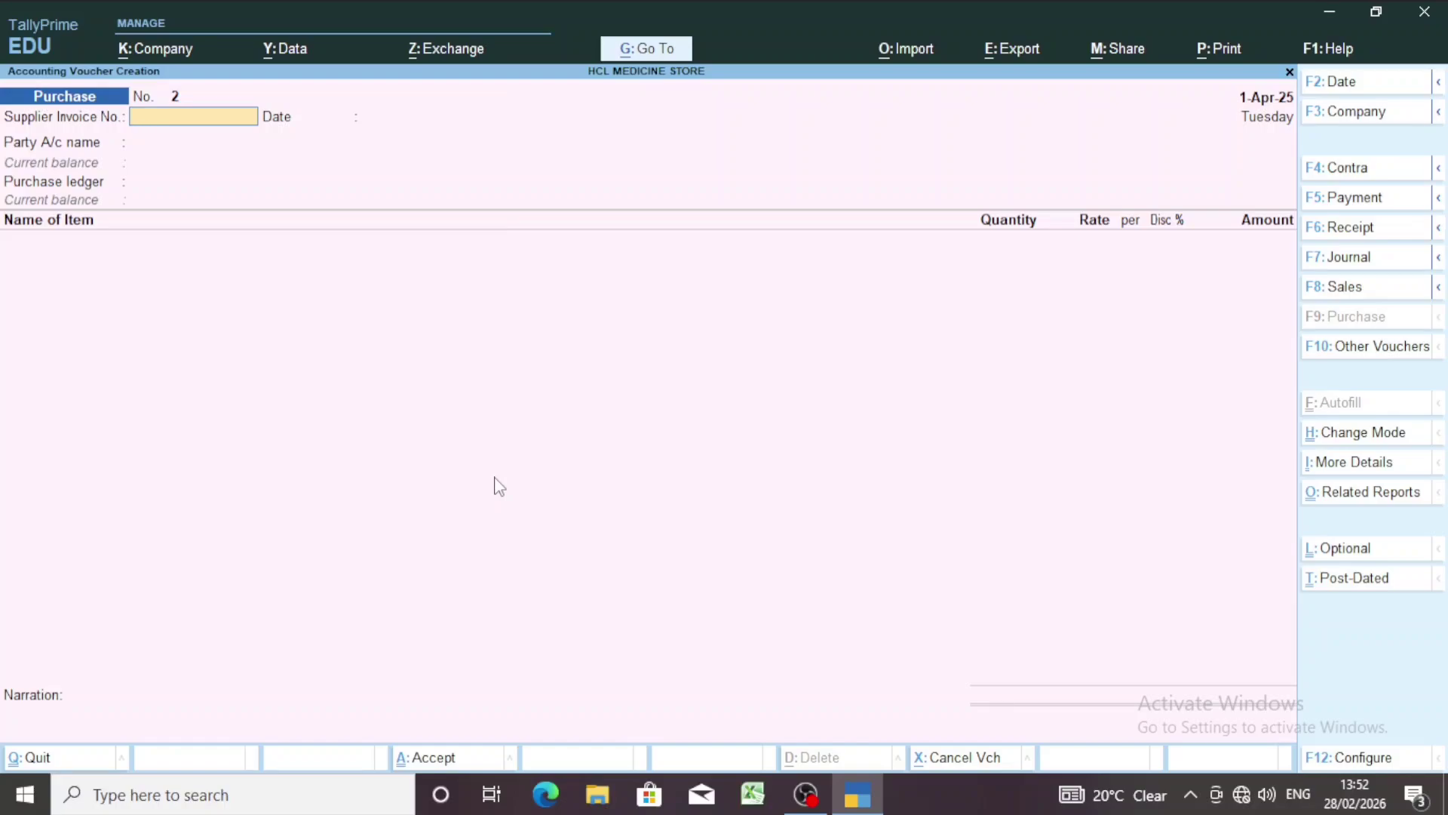
pyautogui.press('Escape')
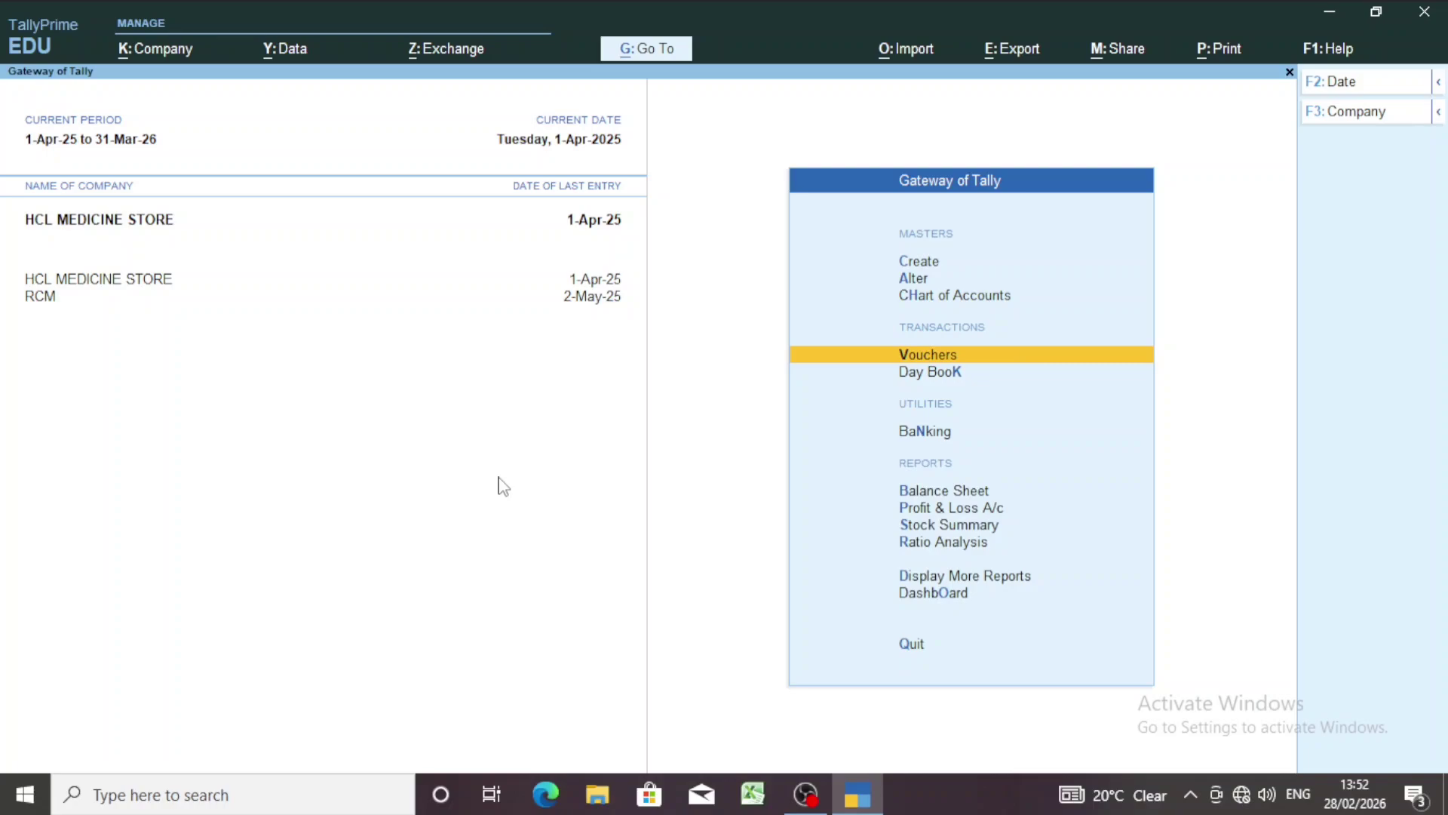
# - Review the closing balances of CROCIN 250MG and PARACETAMOL 500MG in the Stock Summary, and return to the Gateway of Tally
pyautogui.press('Down')
pyautogui.press('Down')
pyautogui.press('Down')
pyautogui.press('Down')
pyautogui.press('Down')
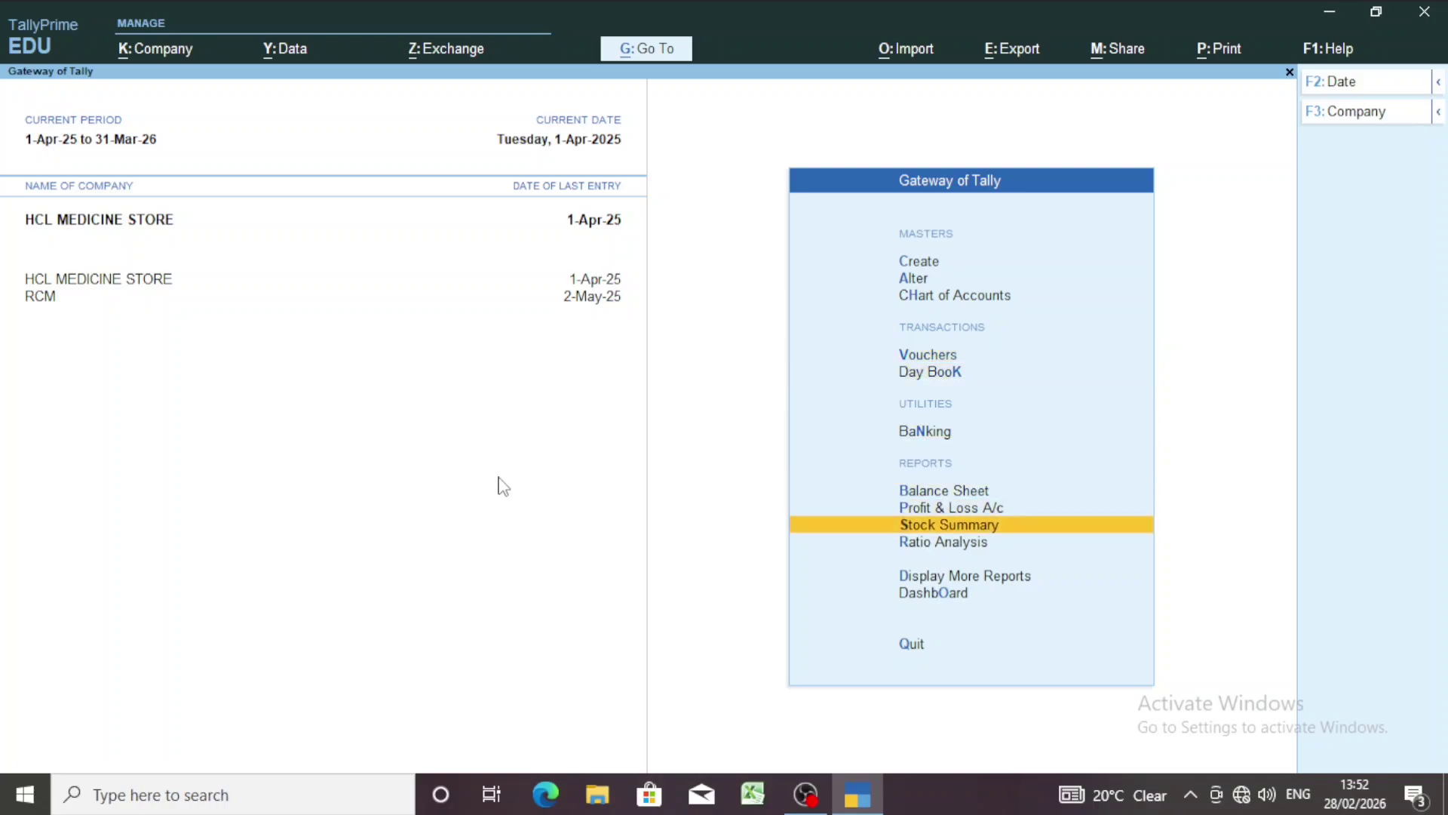
pyautogui.press('Return')
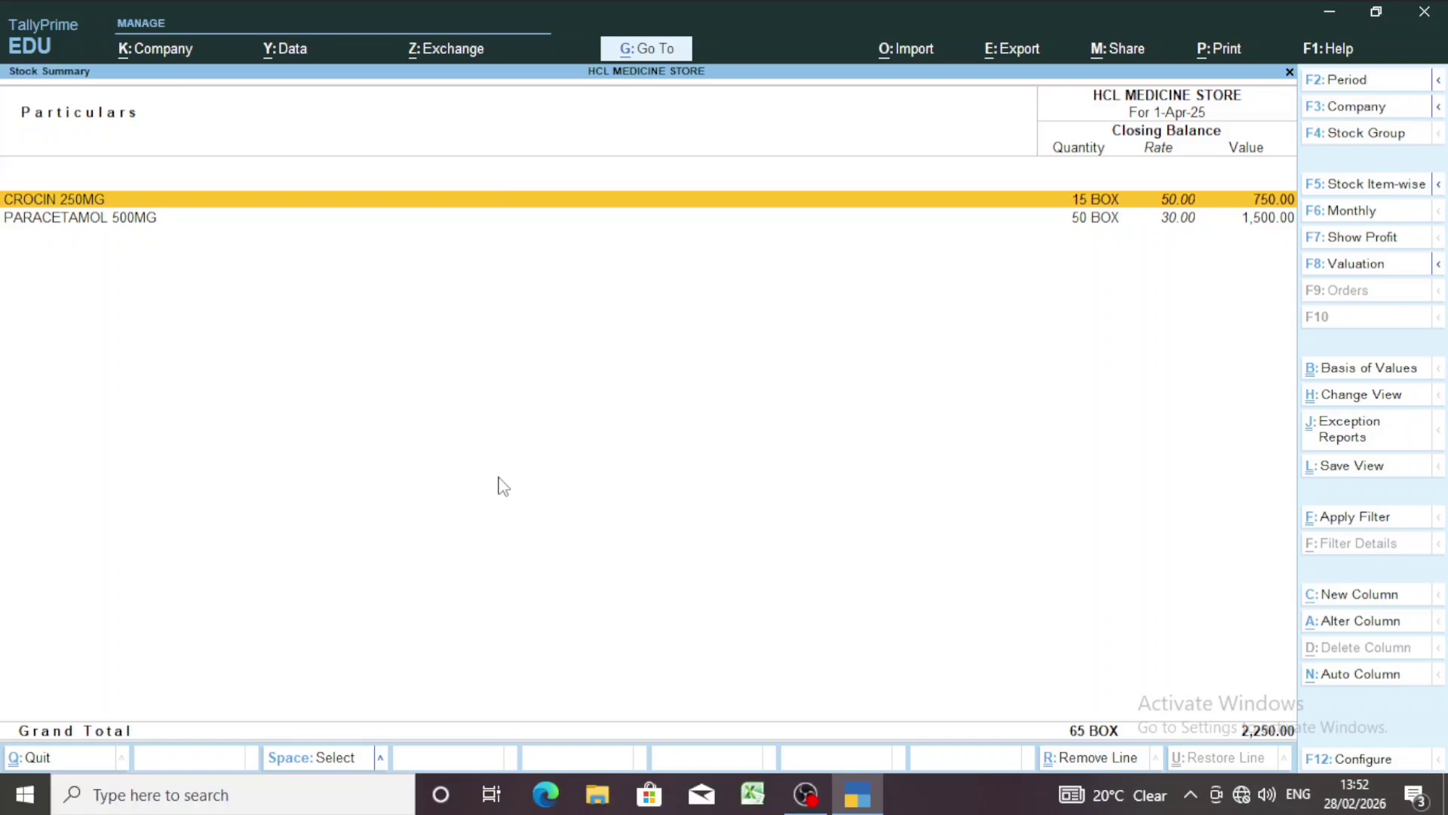
pyautogui.press('Down')
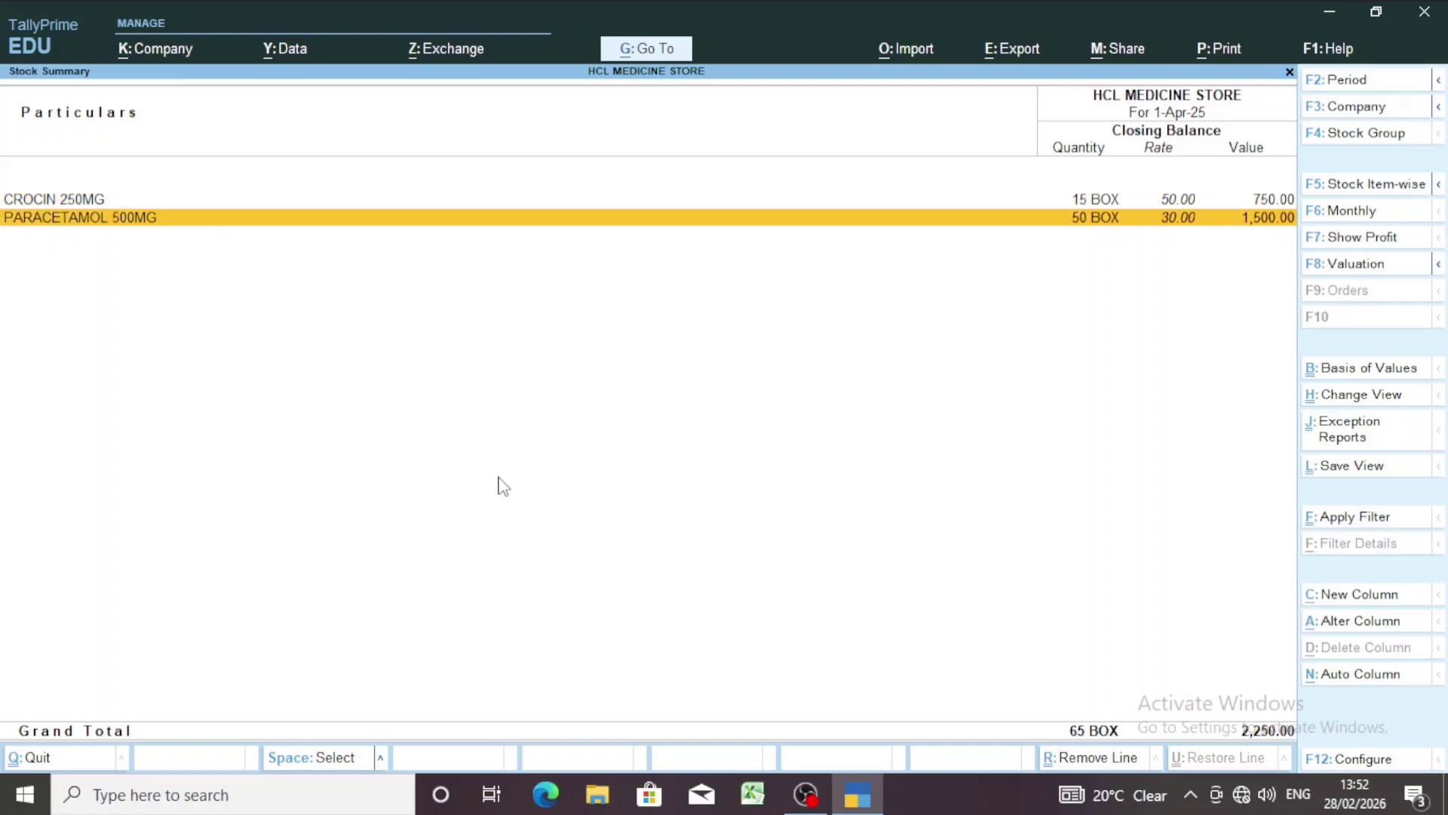
pyautogui.press('Up')
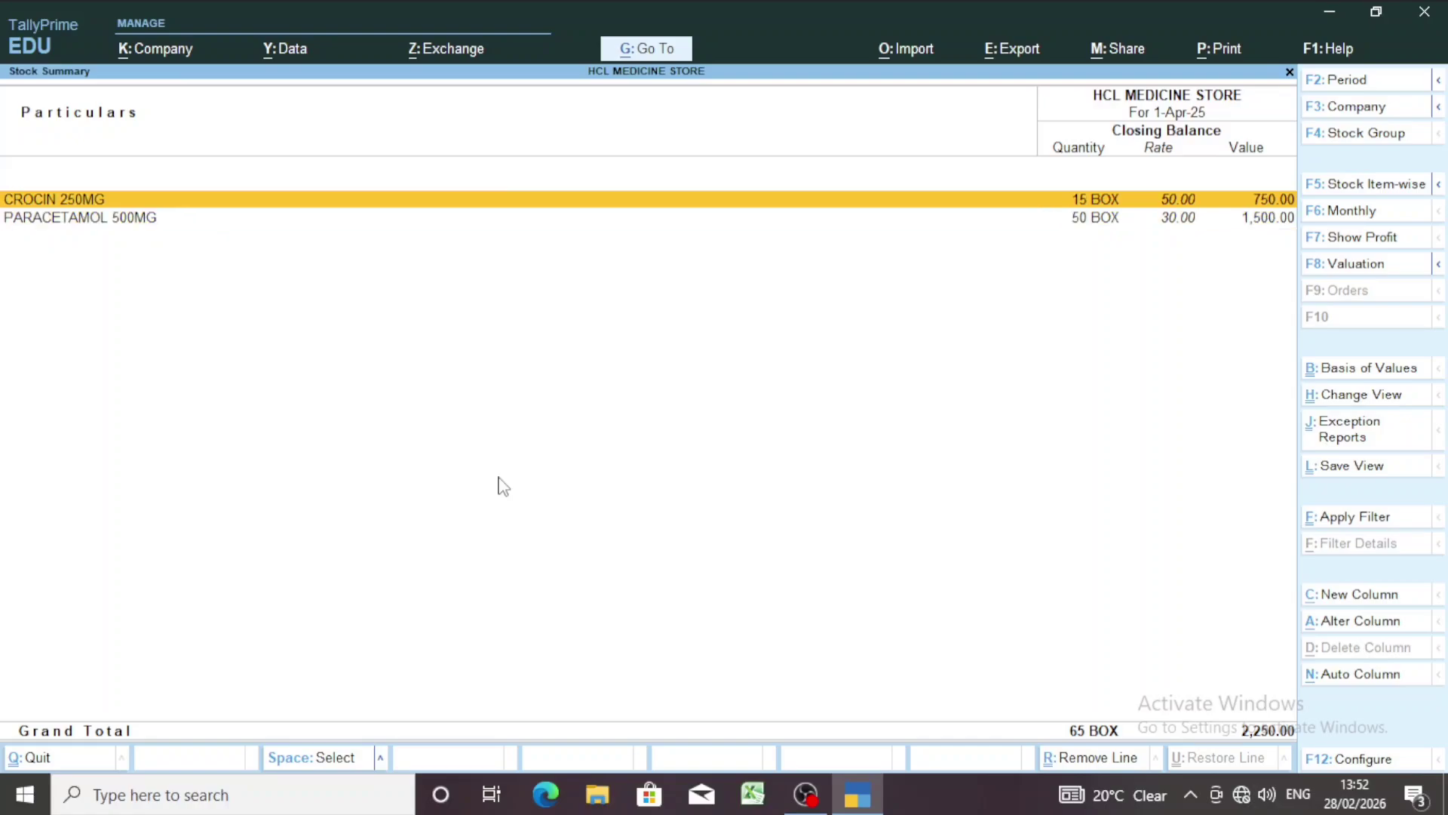
pyautogui.press('Down')
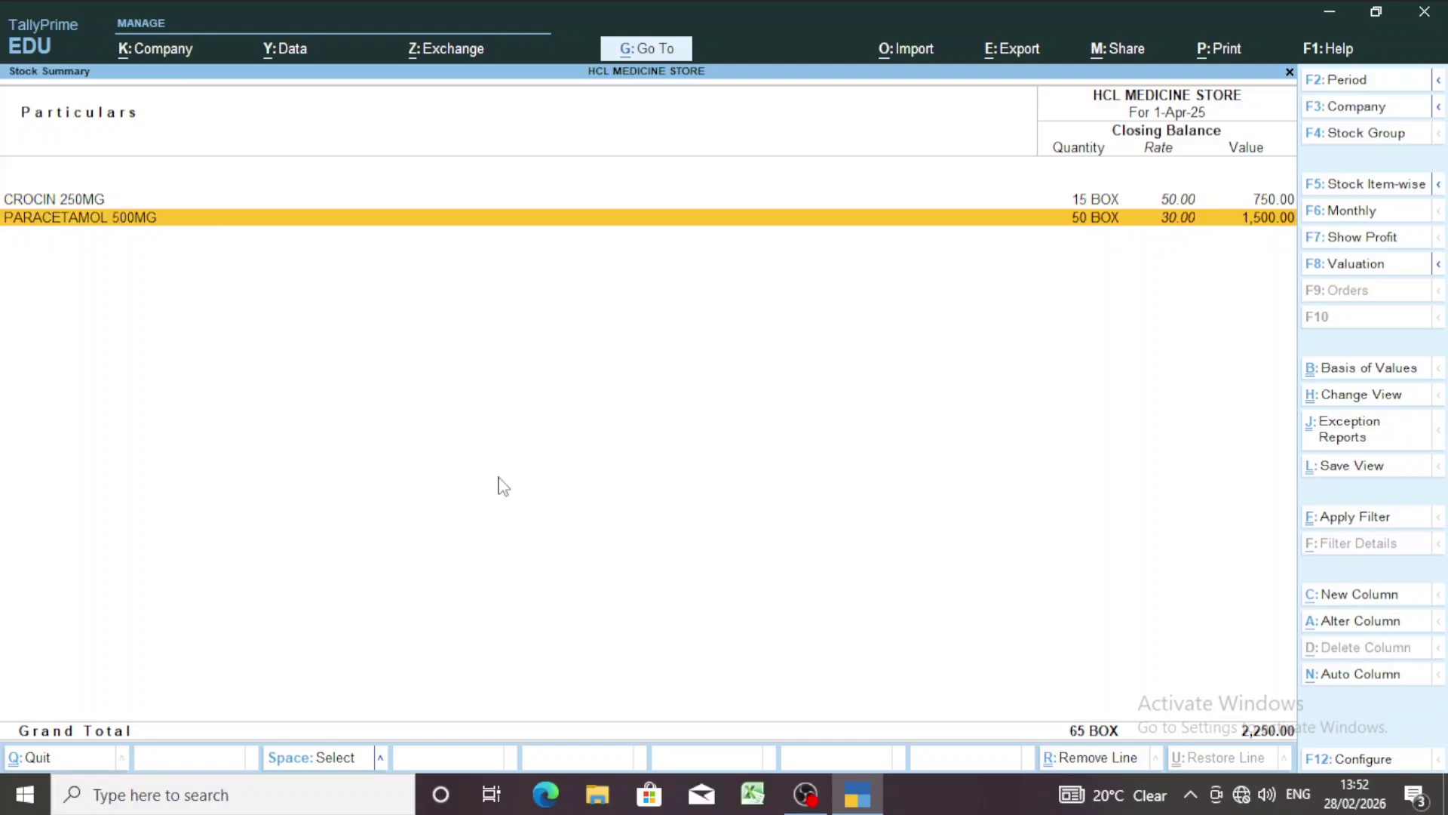
pyautogui.press('Up')
pyautogui.press('Escape')
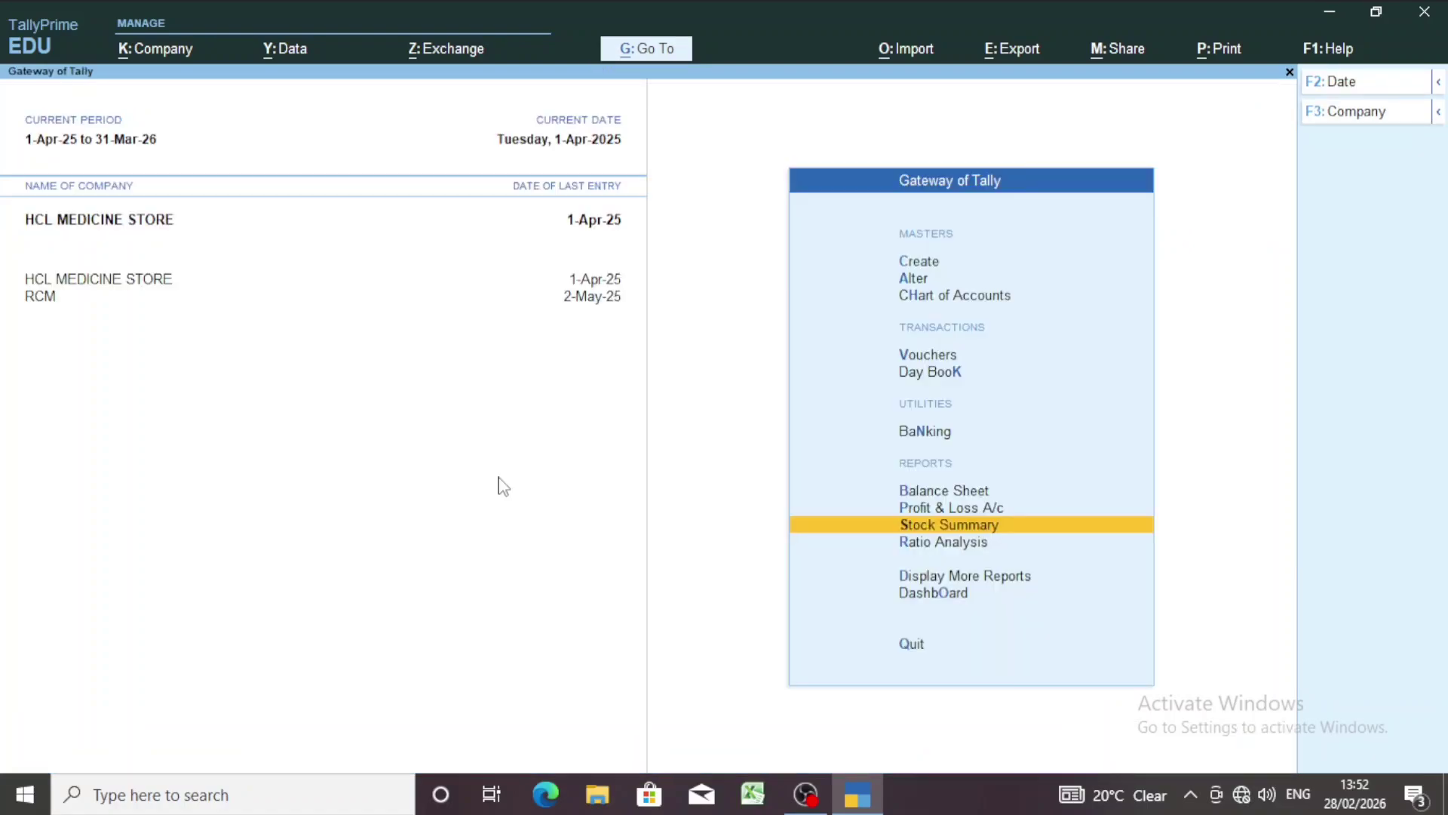
# - Start a new Sales voucher and open its voucher date for editing
pyautogui.press('Up')
pyautogui.press('Up')
pyautogui.press('Up')
pyautogui.press('Up')
pyautogui.press('Up')
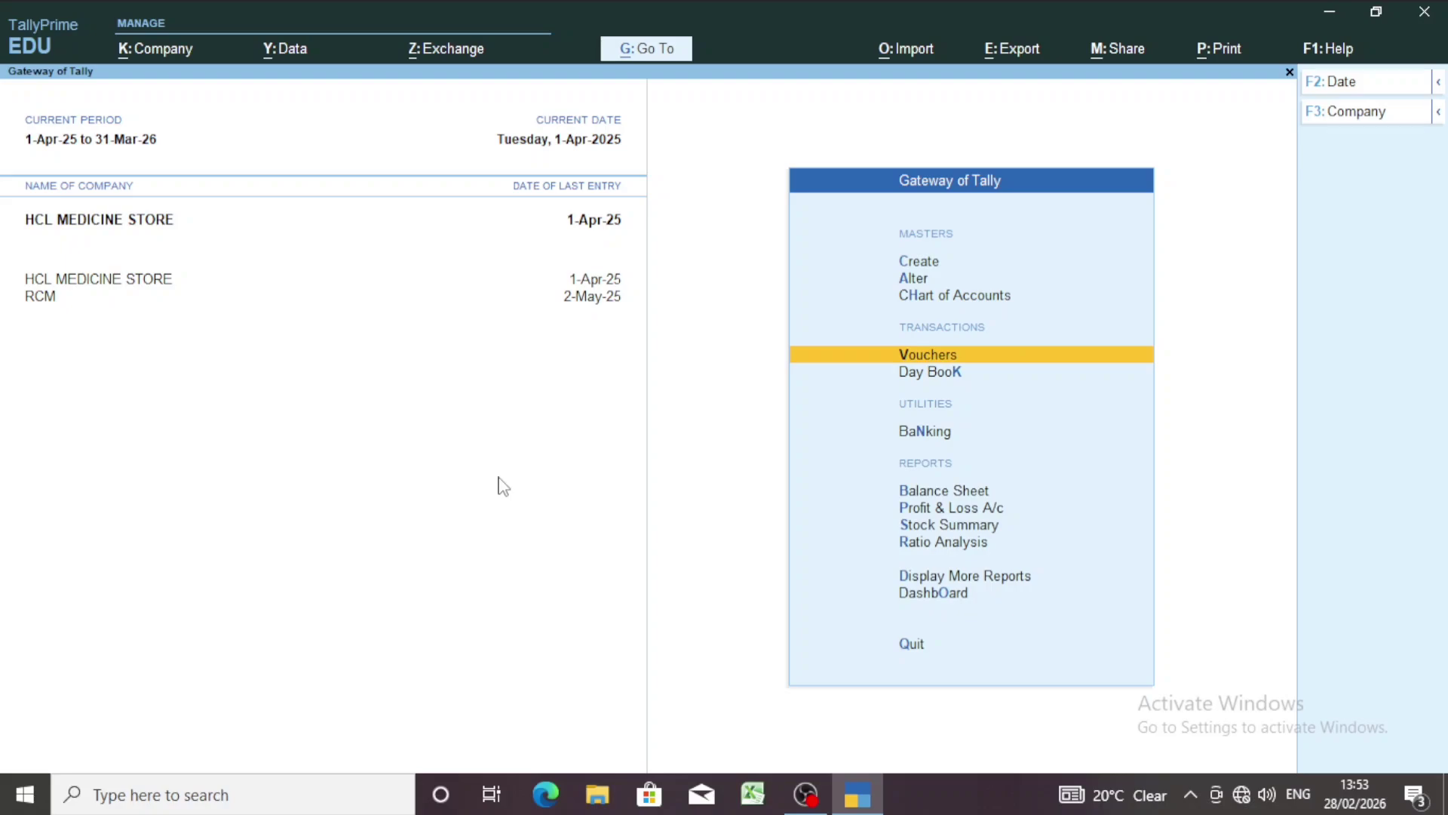
pyautogui.press('Return')
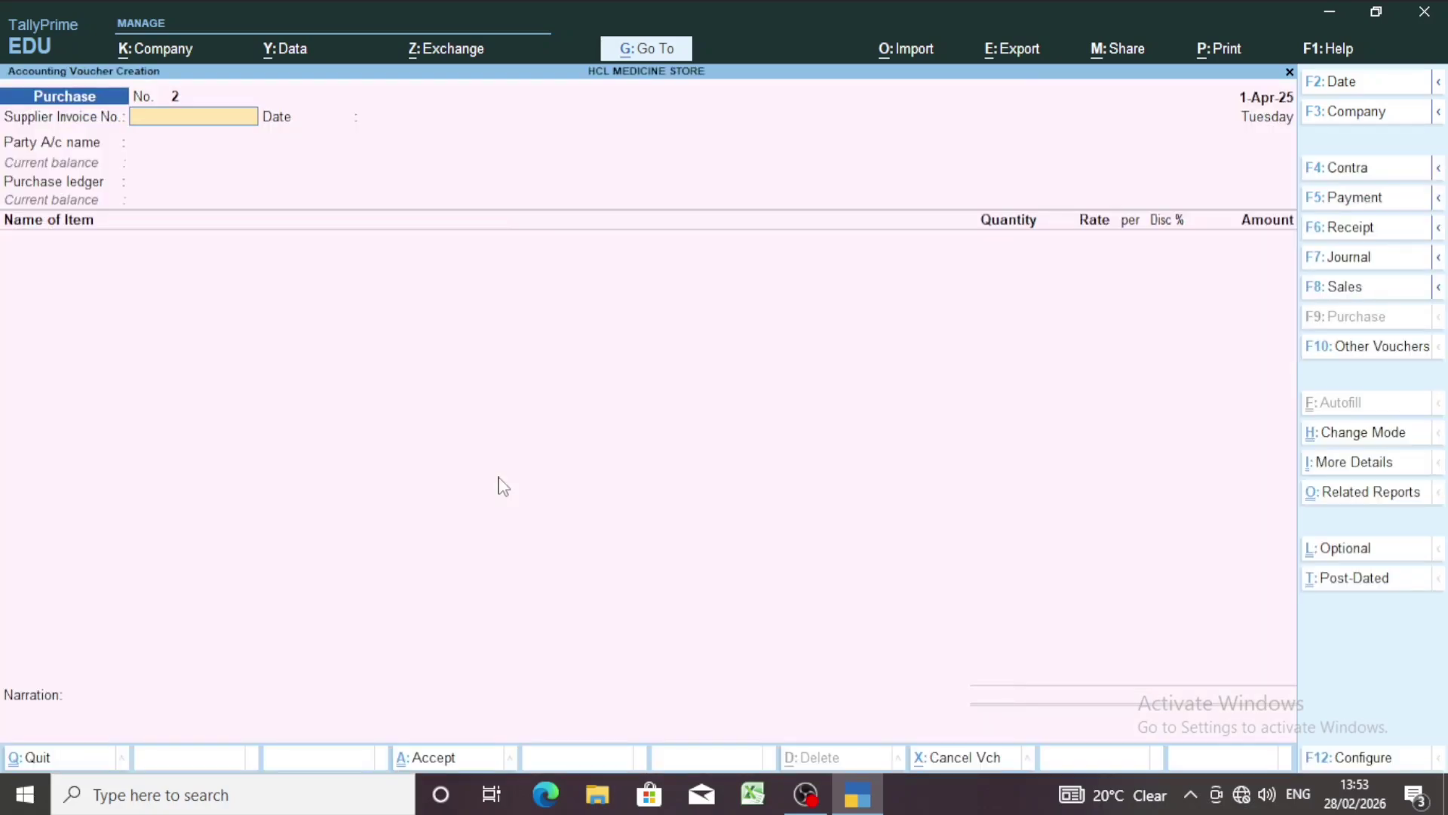
pyautogui.press('F8')
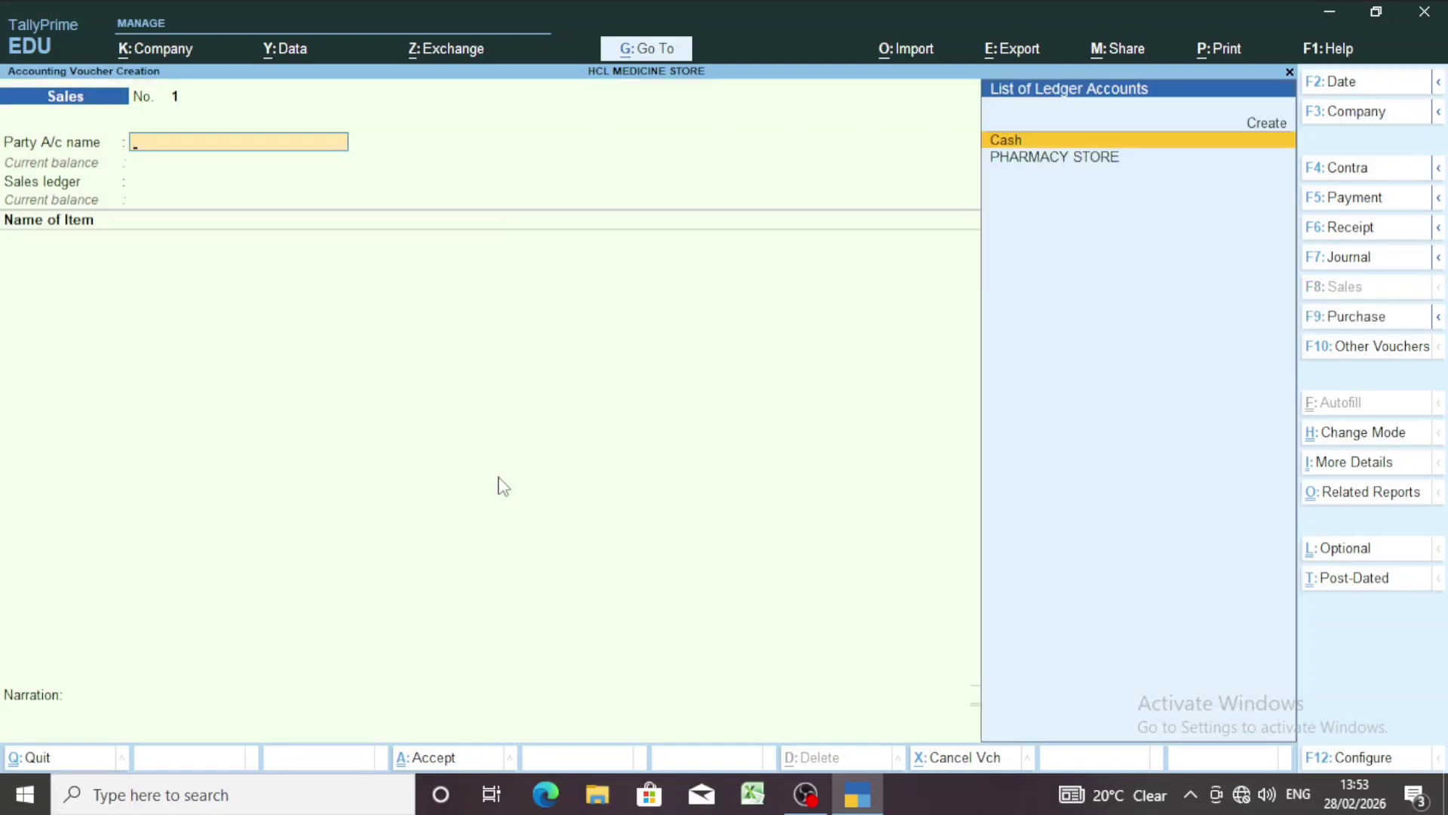
pyautogui.press('F2')
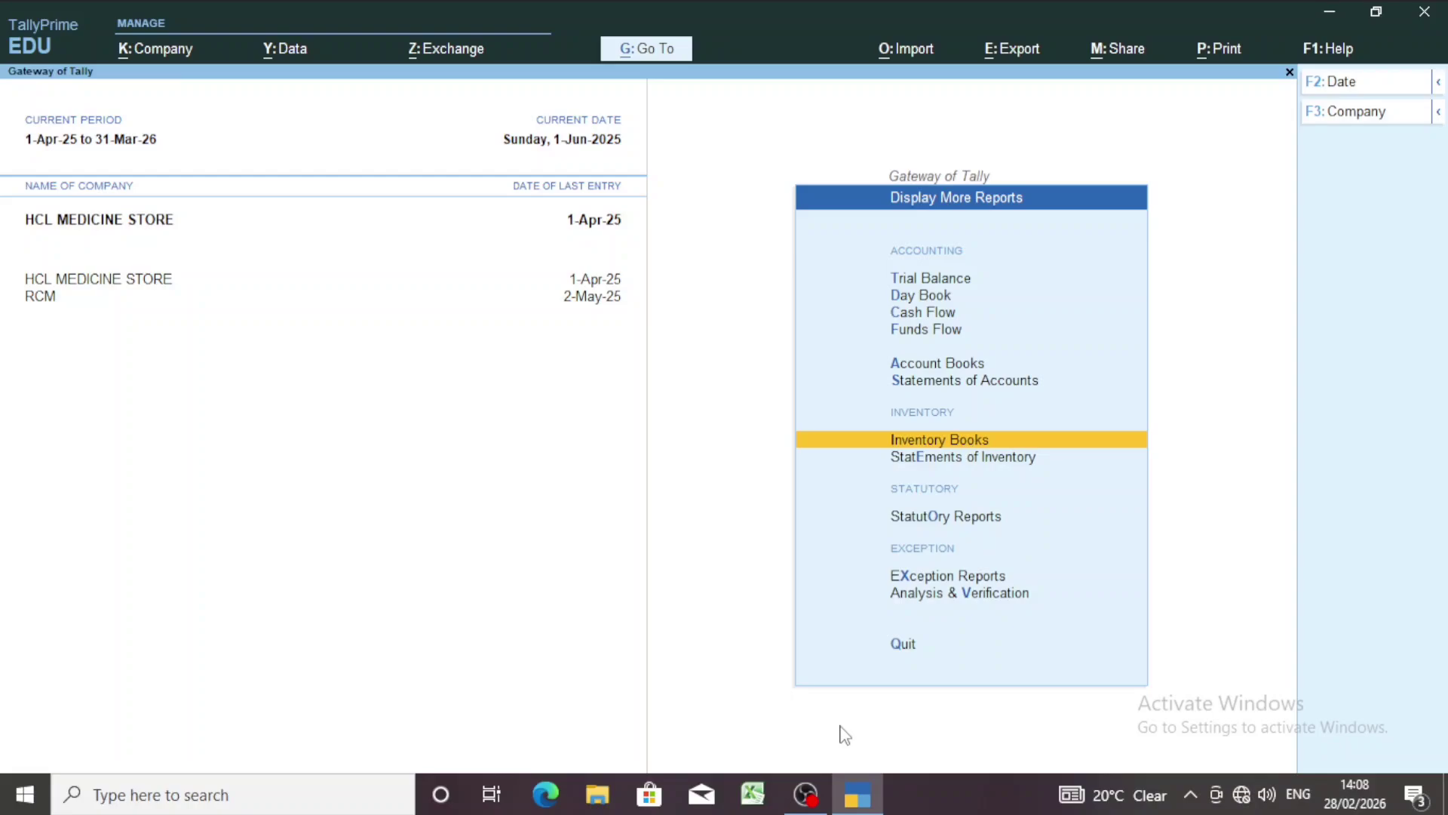
pyautogui.press('Down')
pyautogui.press('Down')
pyautogui.press('Down')
pyautogui.press('Down')
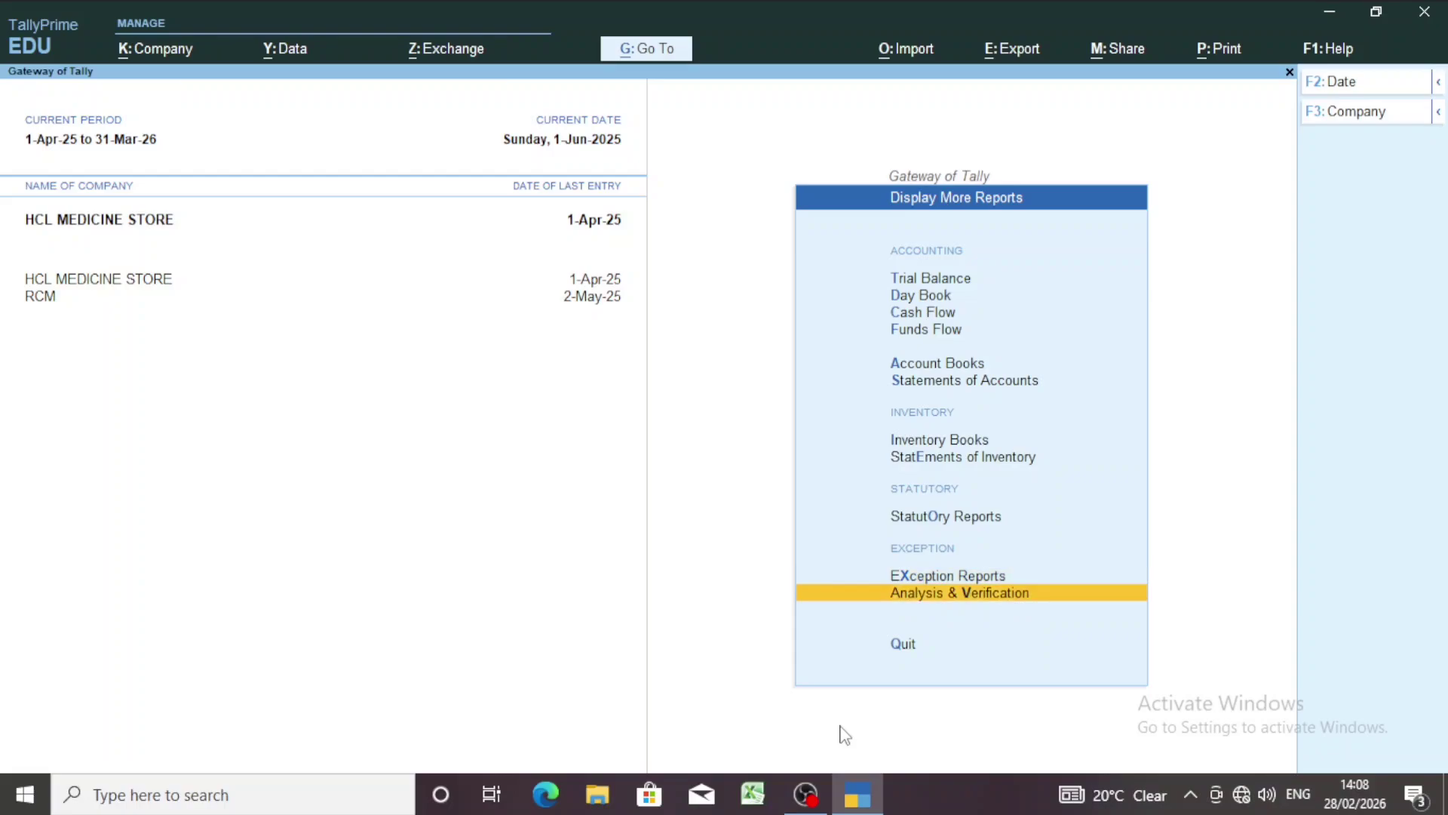
pyautogui.press('Up')
pyautogui.press('Up')
pyautogui.press('Up')
pyautogui.press('Up')
pyautogui.press('Up')
pyautogui.press('Up')
pyautogui.press('Up')
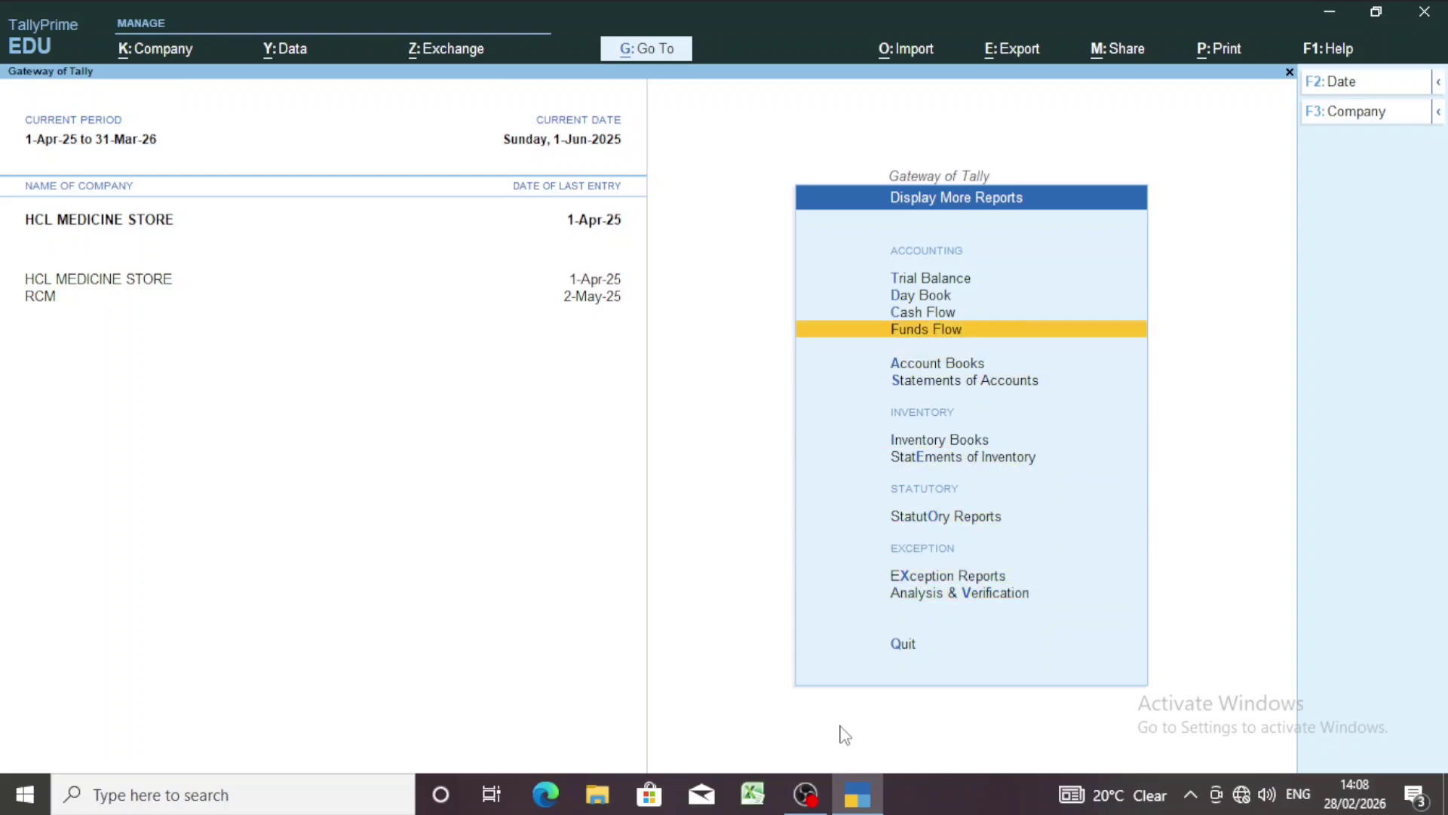
pyautogui.press('Escape')
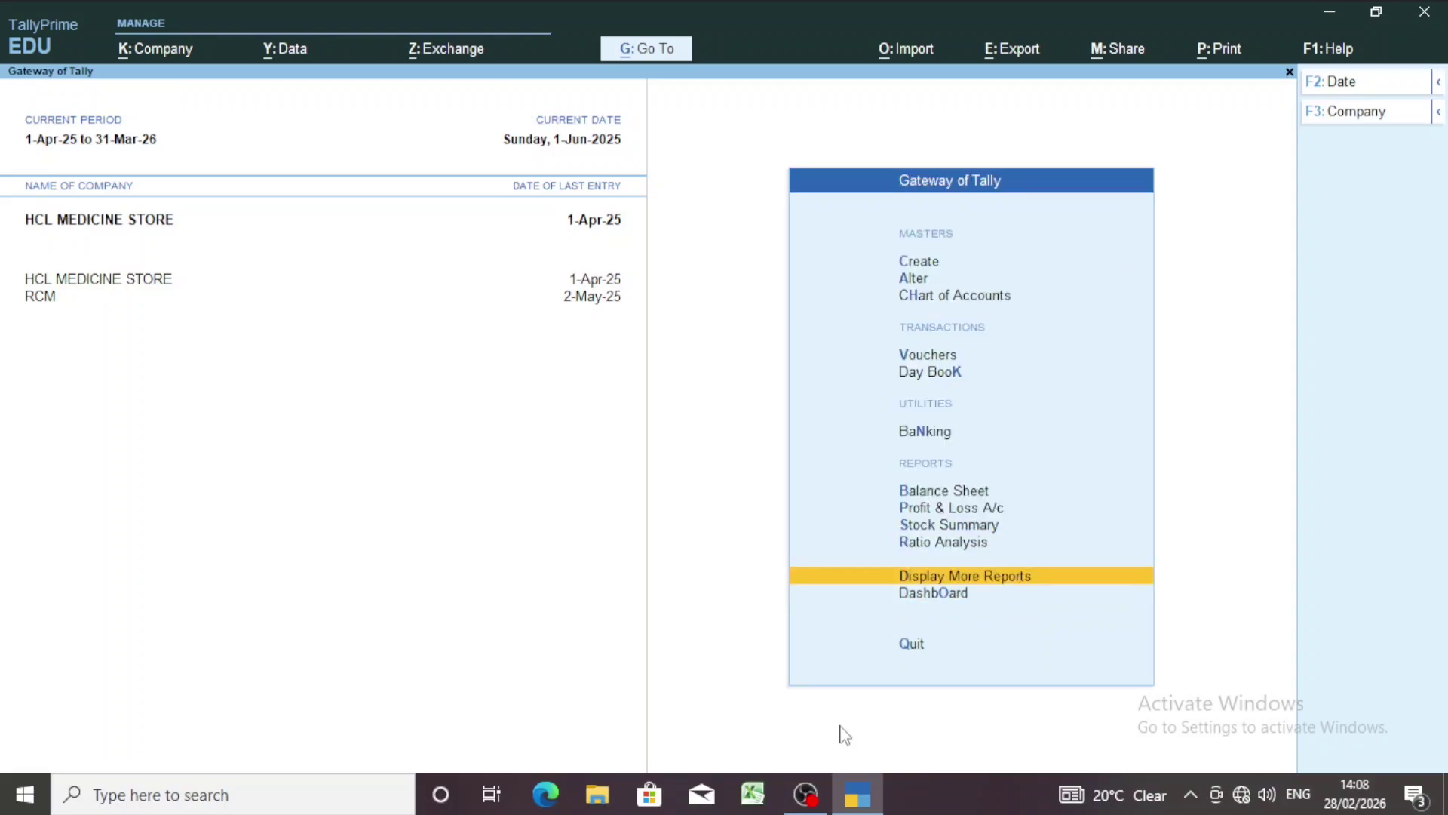
# - Open the Batch report of the Inventory Books among the additional reports
pyautogui.press('Return')
pyautogui.press('Down')
pyautogui.press('Down')
pyautogui.press('Down')
pyautogui.press('Down')
pyautogui.press('Down')
pyautogui.press('Down')
pyautogui.press('Down')
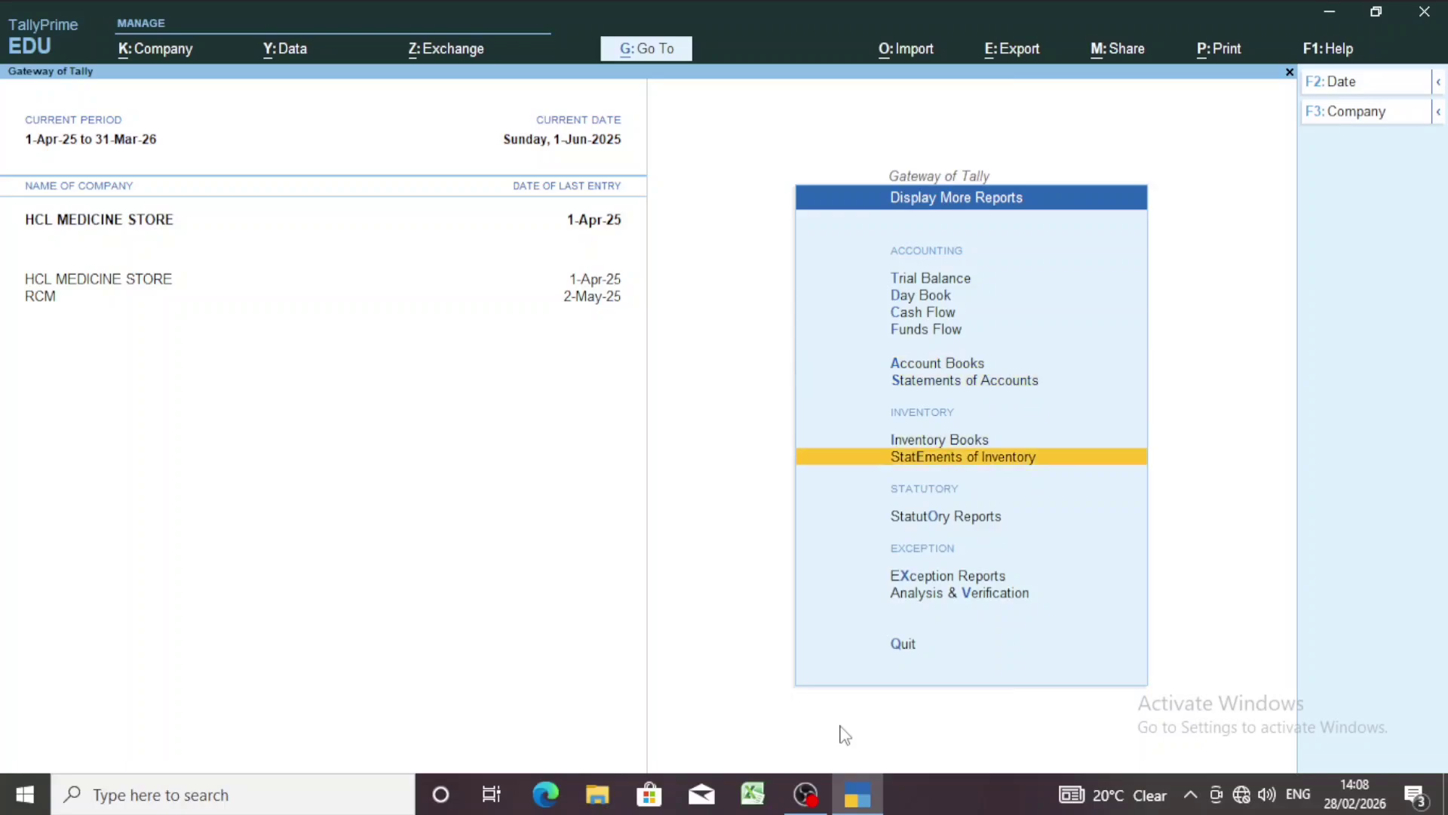
pyautogui.press('Up')
pyautogui.press('Return')
pyautogui.press('Down')
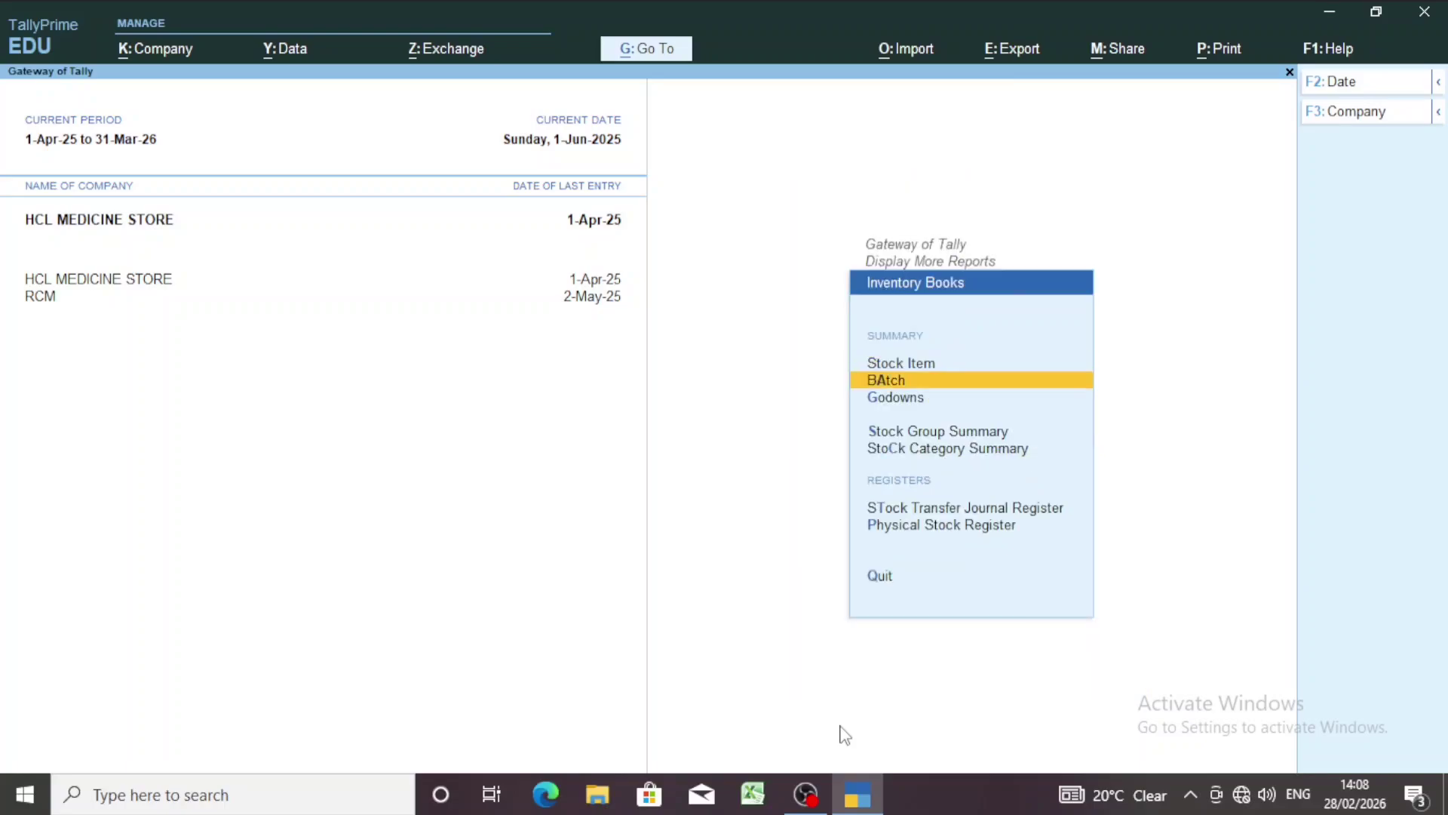
pyautogui.press('Return')
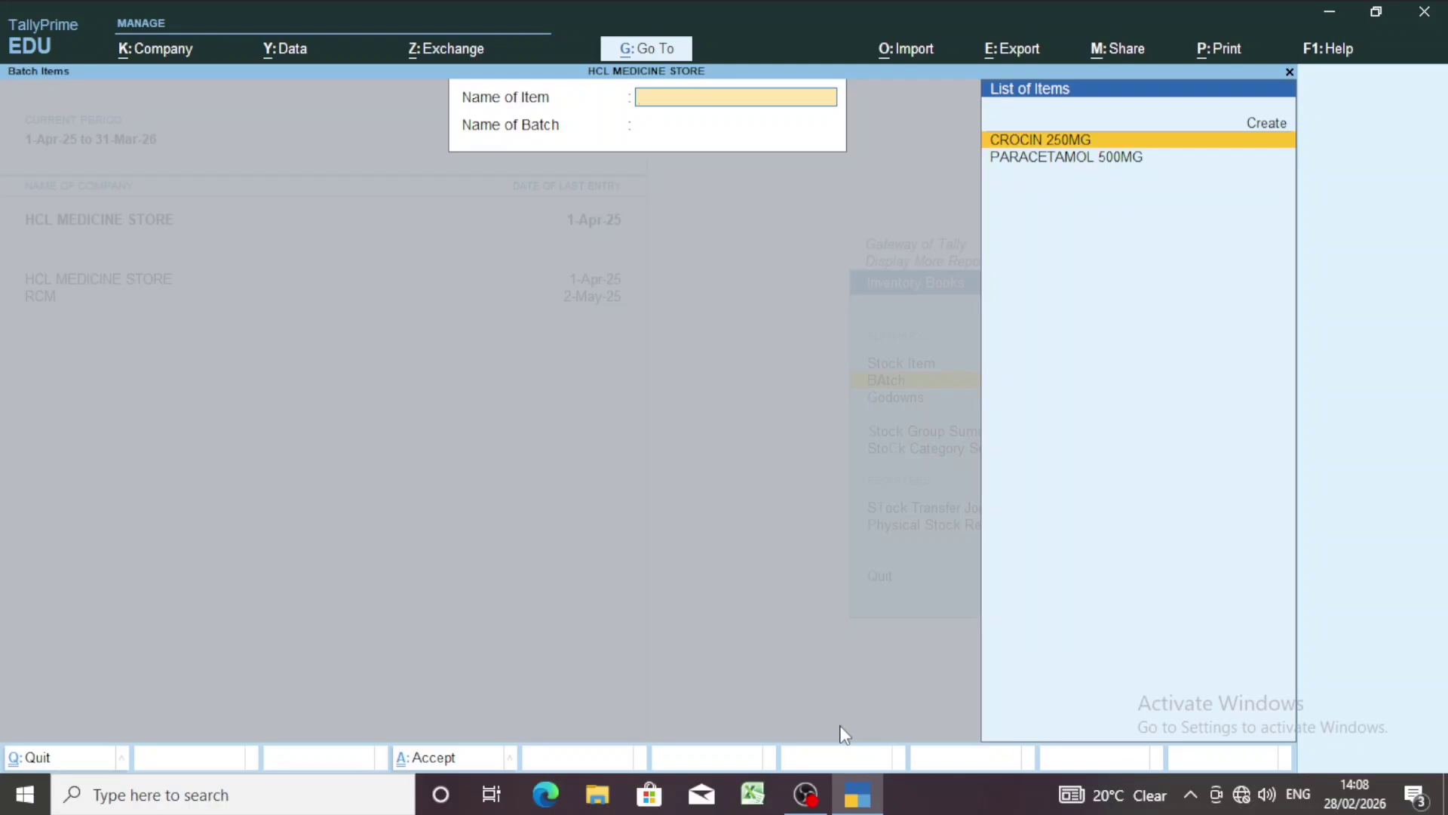
# - Display the vouchers of CROCIN 250MG batch CRN-101 and switch to the item's batch-wise summary
pyautogui.press('Down')
pyautogui.press('Up')
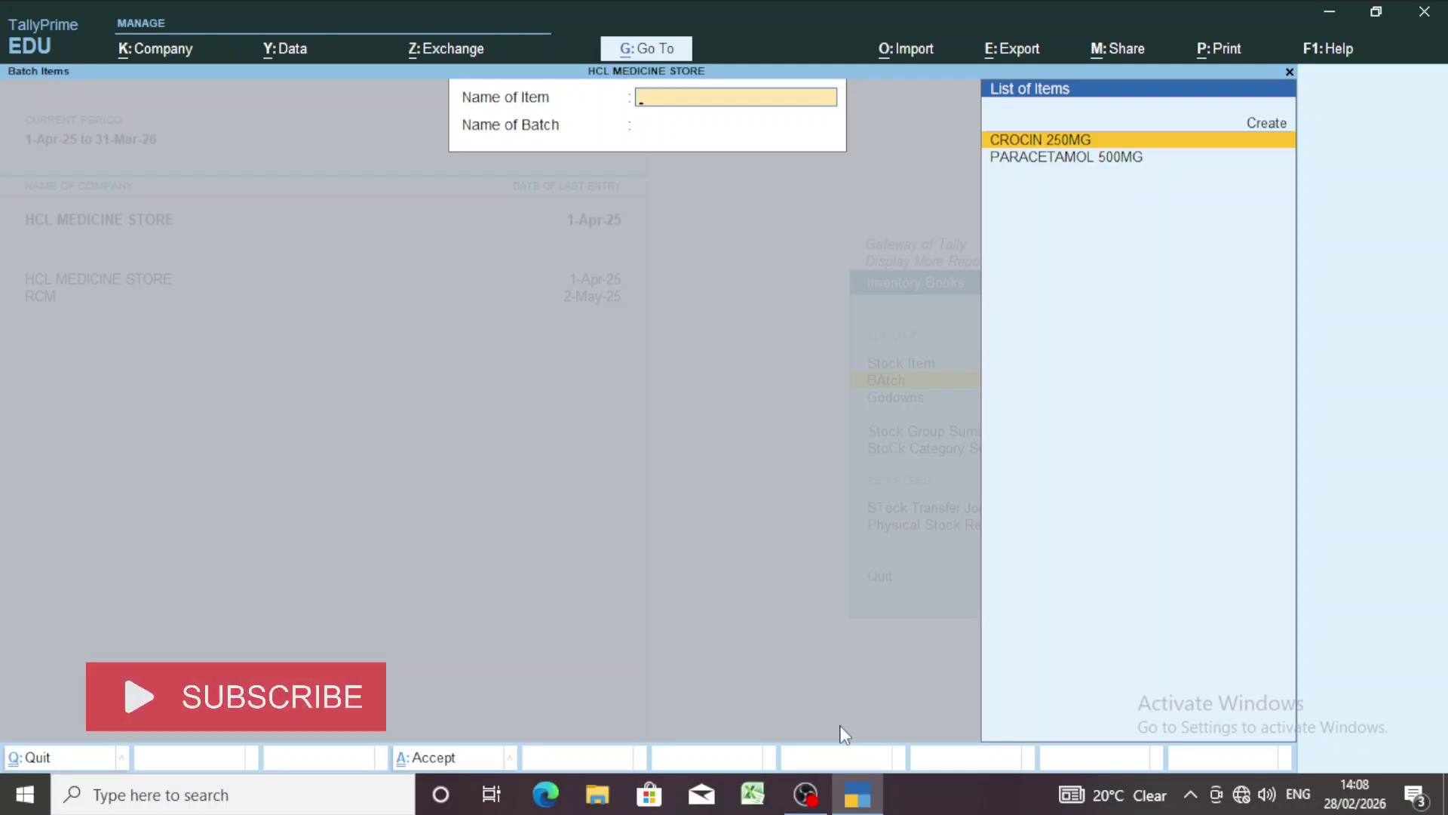
pyautogui.press('Return')
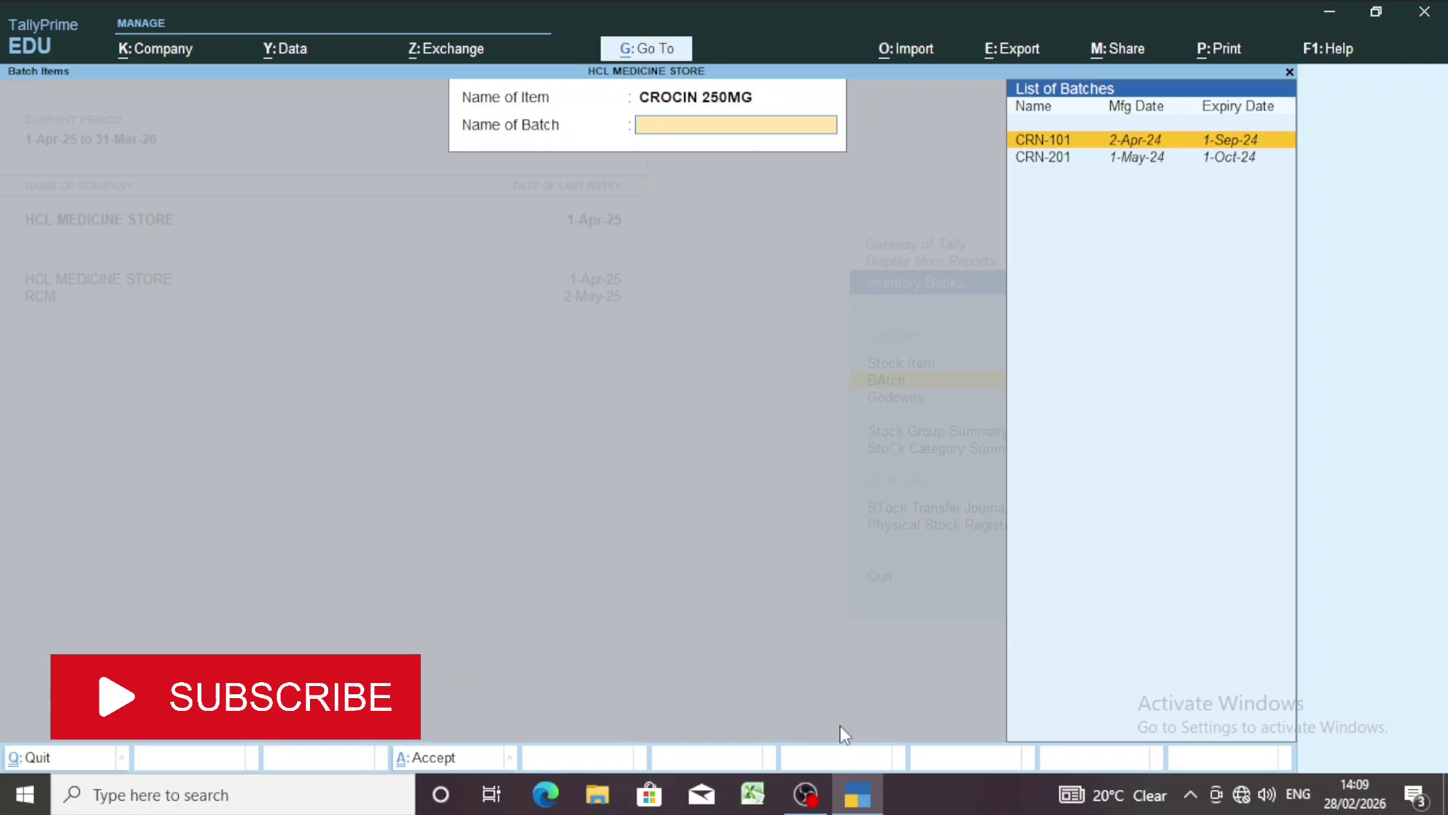
pyautogui.press('Down')
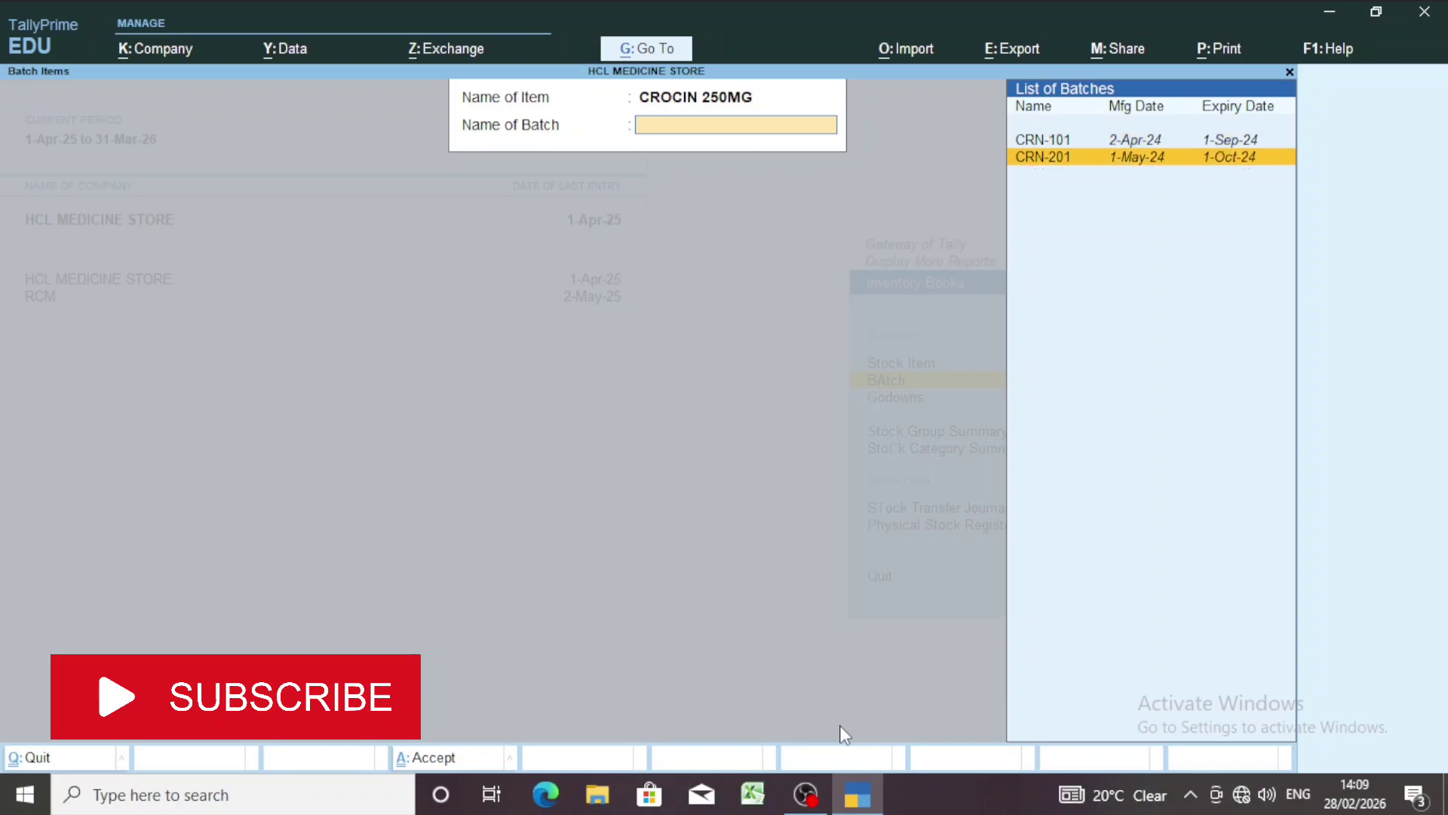
pyautogui.press('Up')
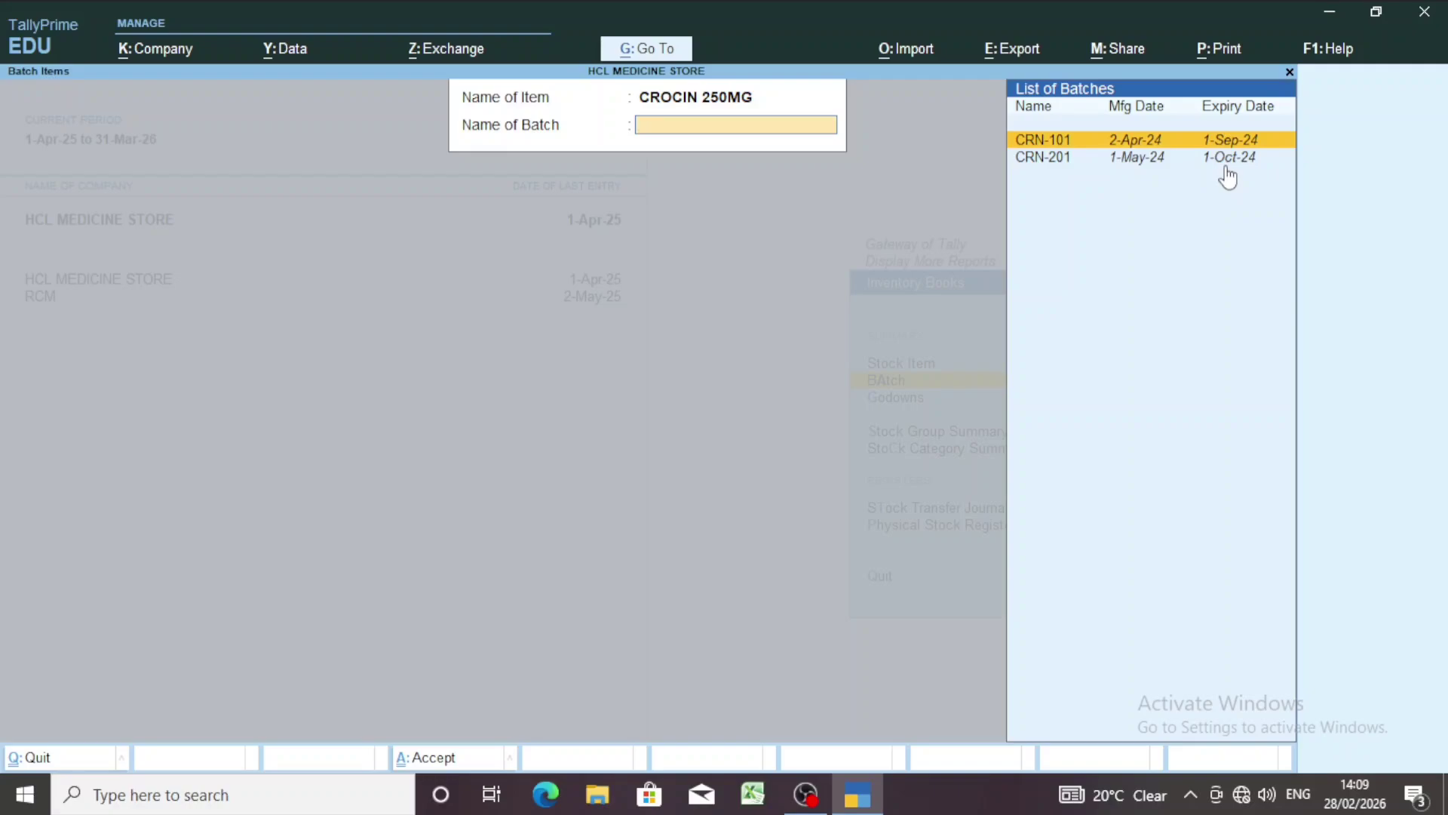
pyautogui.press('Return')
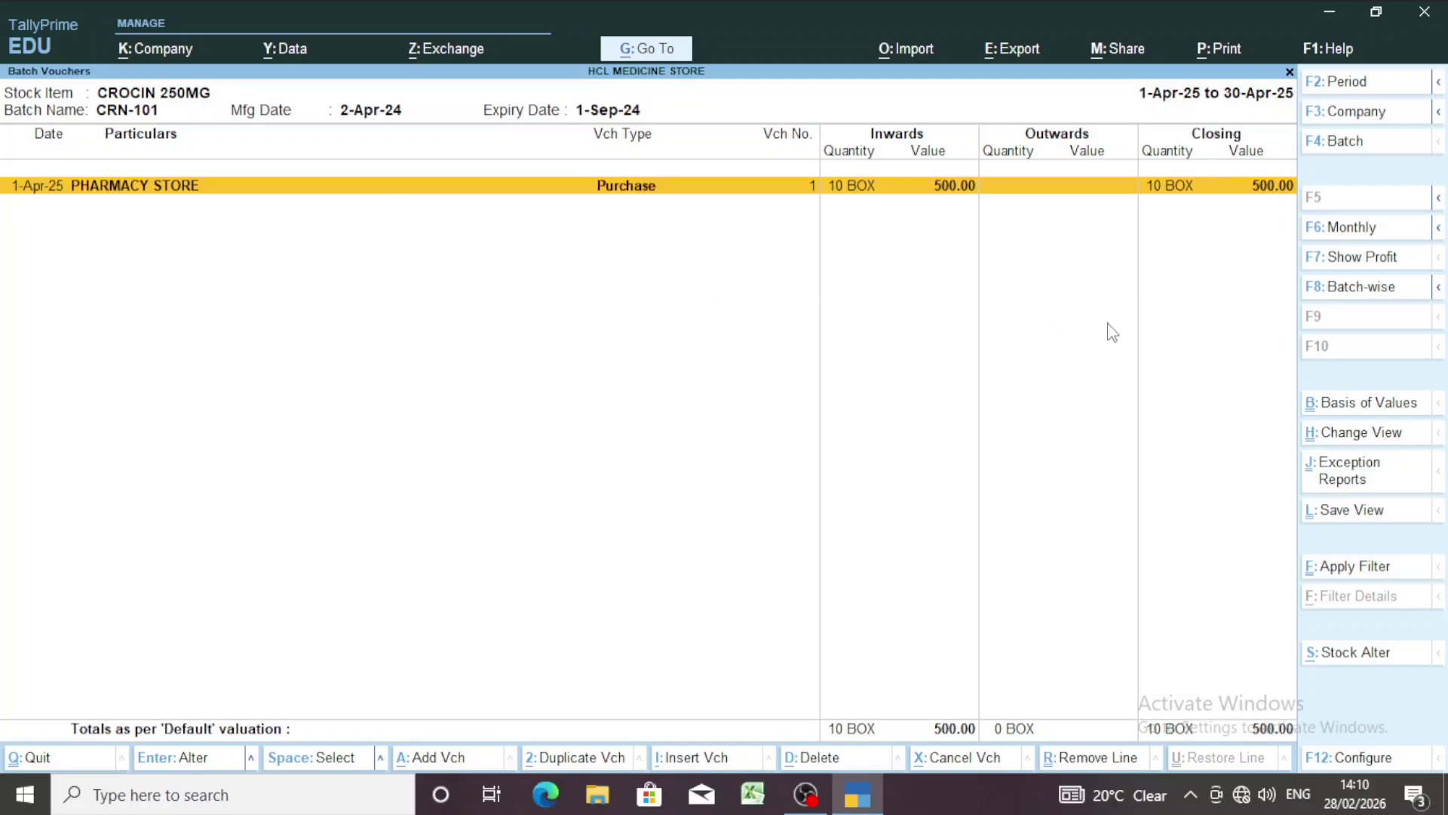
pyautogui.click(1328, 301)
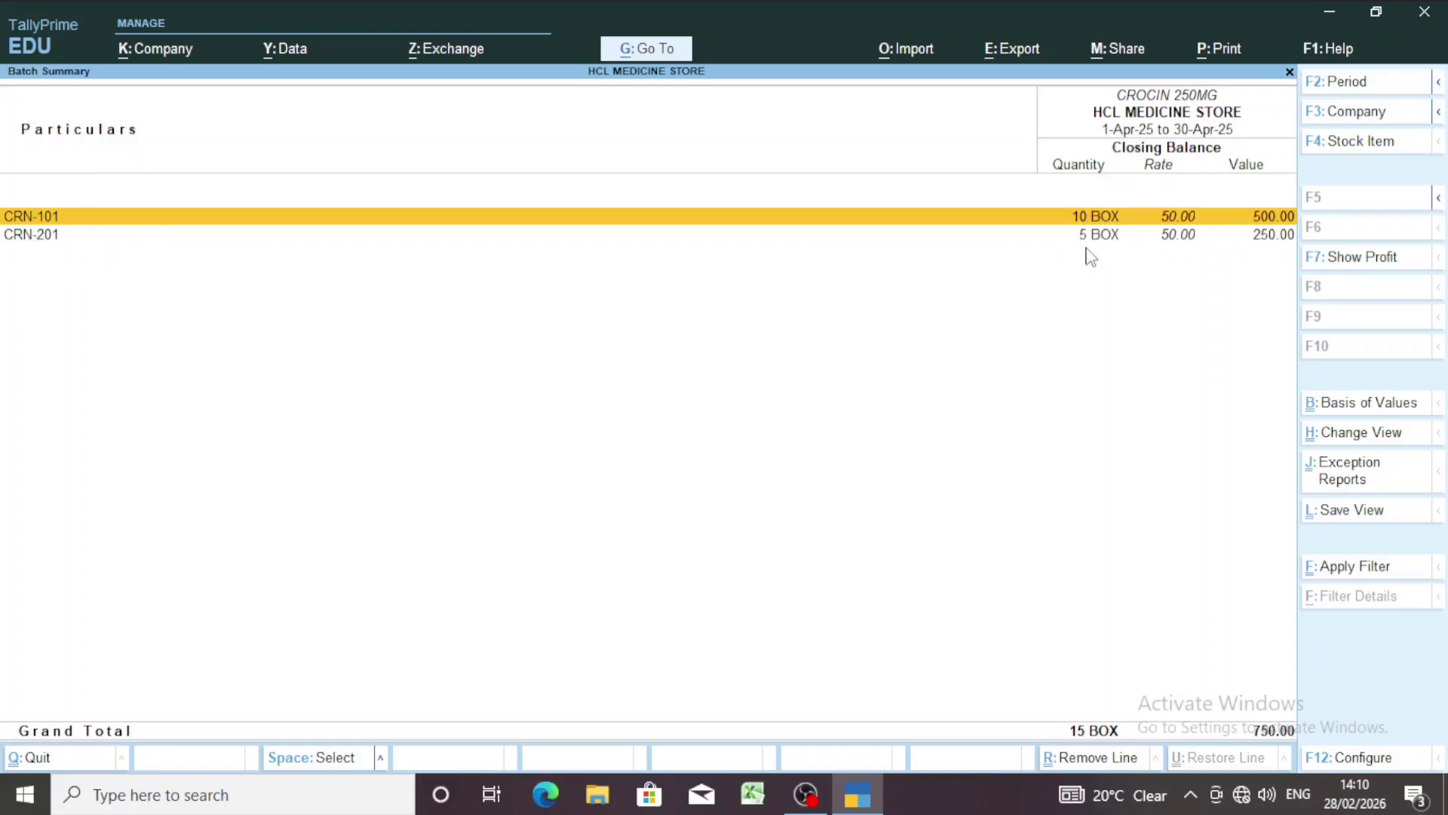
# - Configure the CROCIN 250MG batch summary to show the opening balance, goods inwards and goods outwards
pyautogui.click(1354, 766)
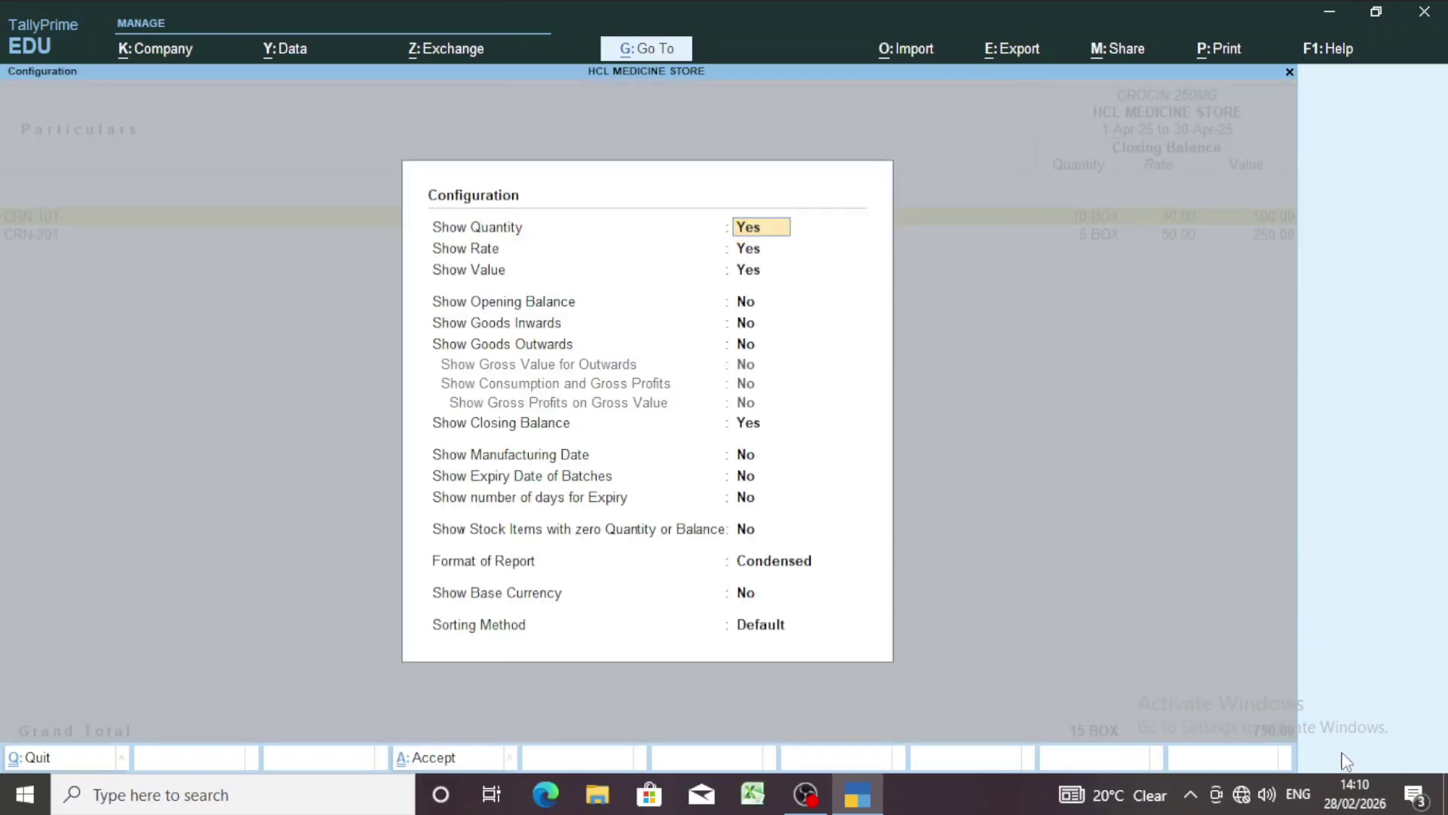
pyautogui.press('Down')
pyautogui.press('Down')
pyautogui.press('Down')
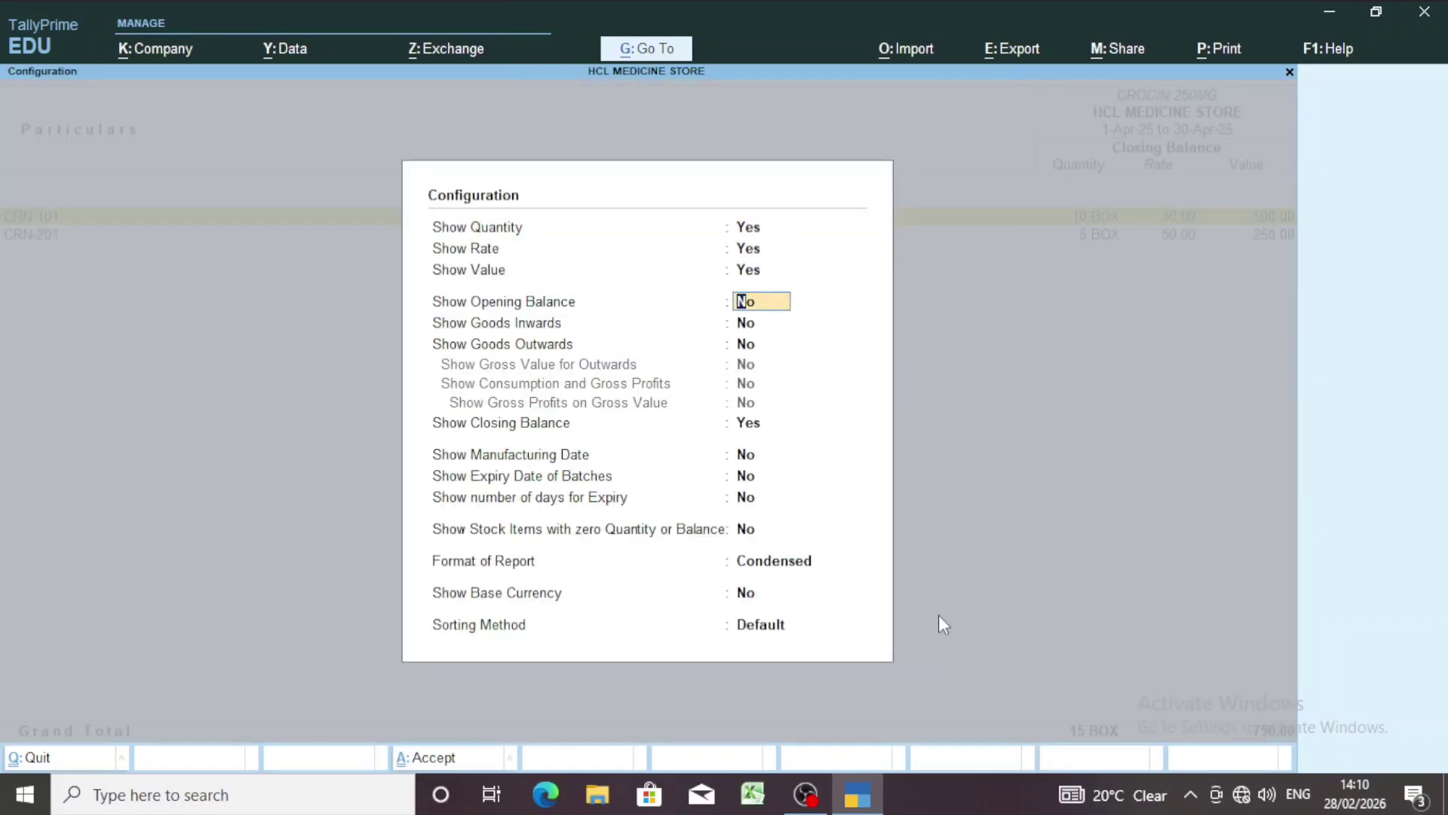
pyautogui.write('y')
pyautogui.press('Return')
pyautogui.write('y')
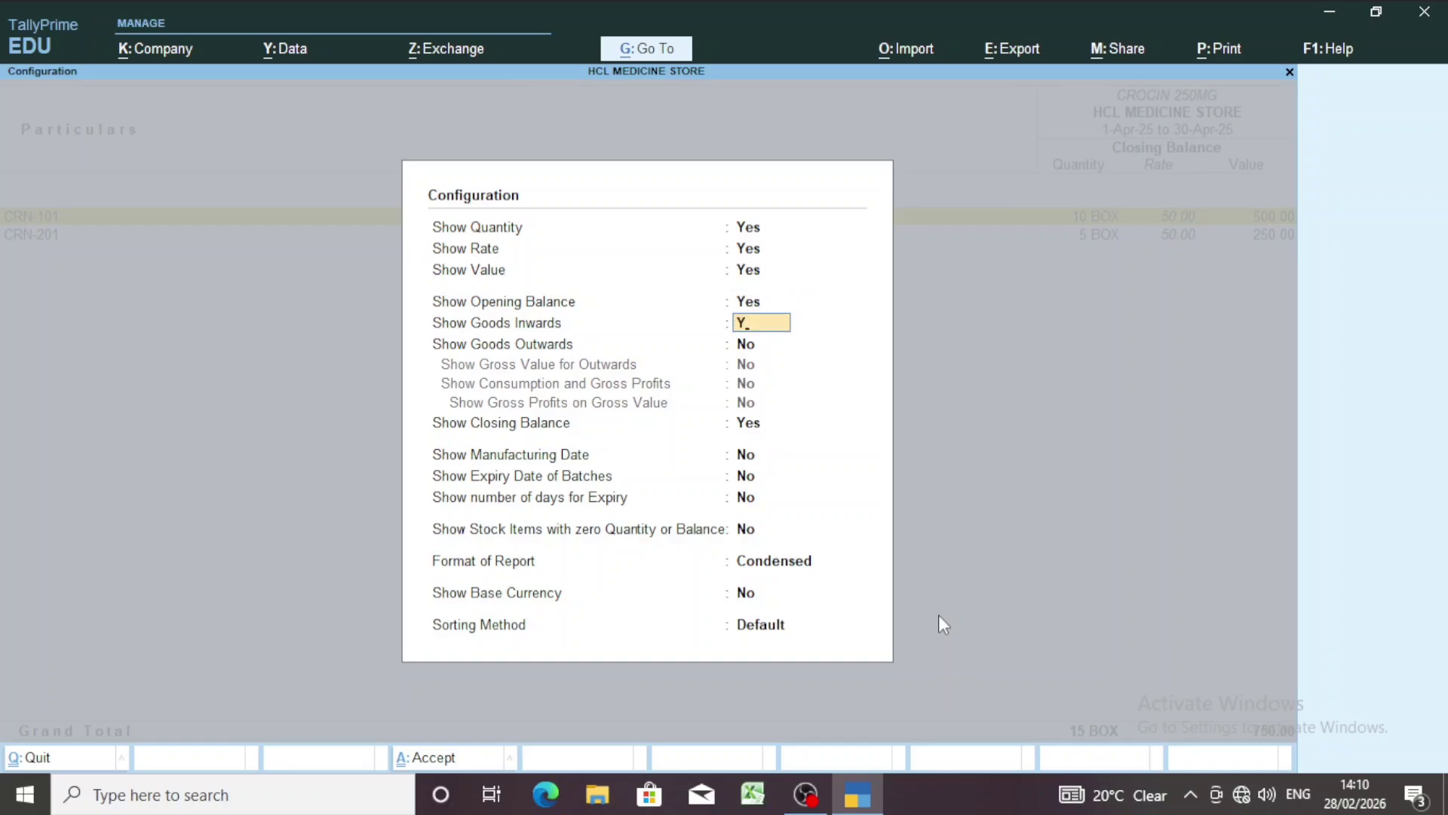
pyautogui.press('Return')
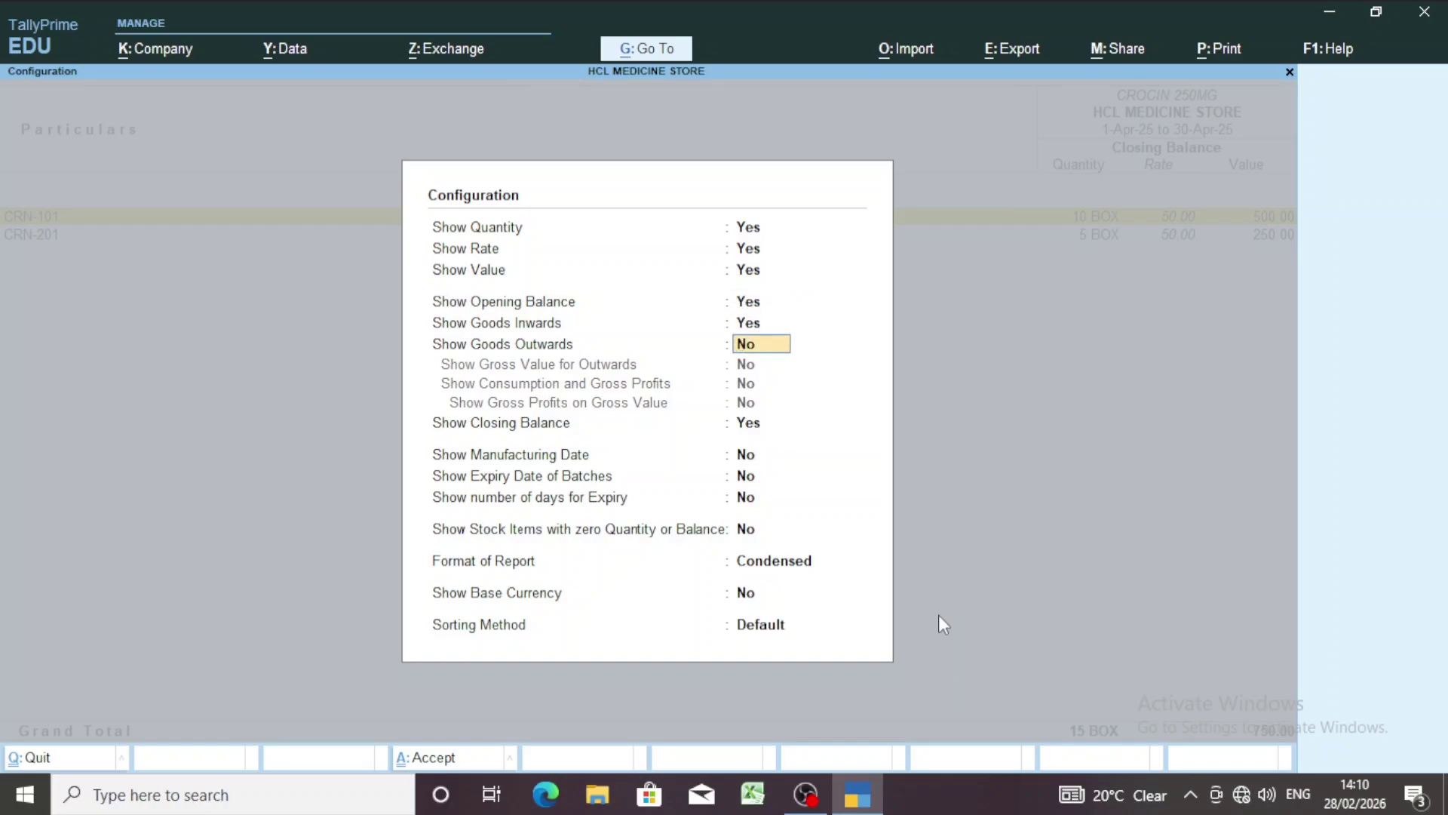
pyautogui.write('y')
pyautogui.press('Return')
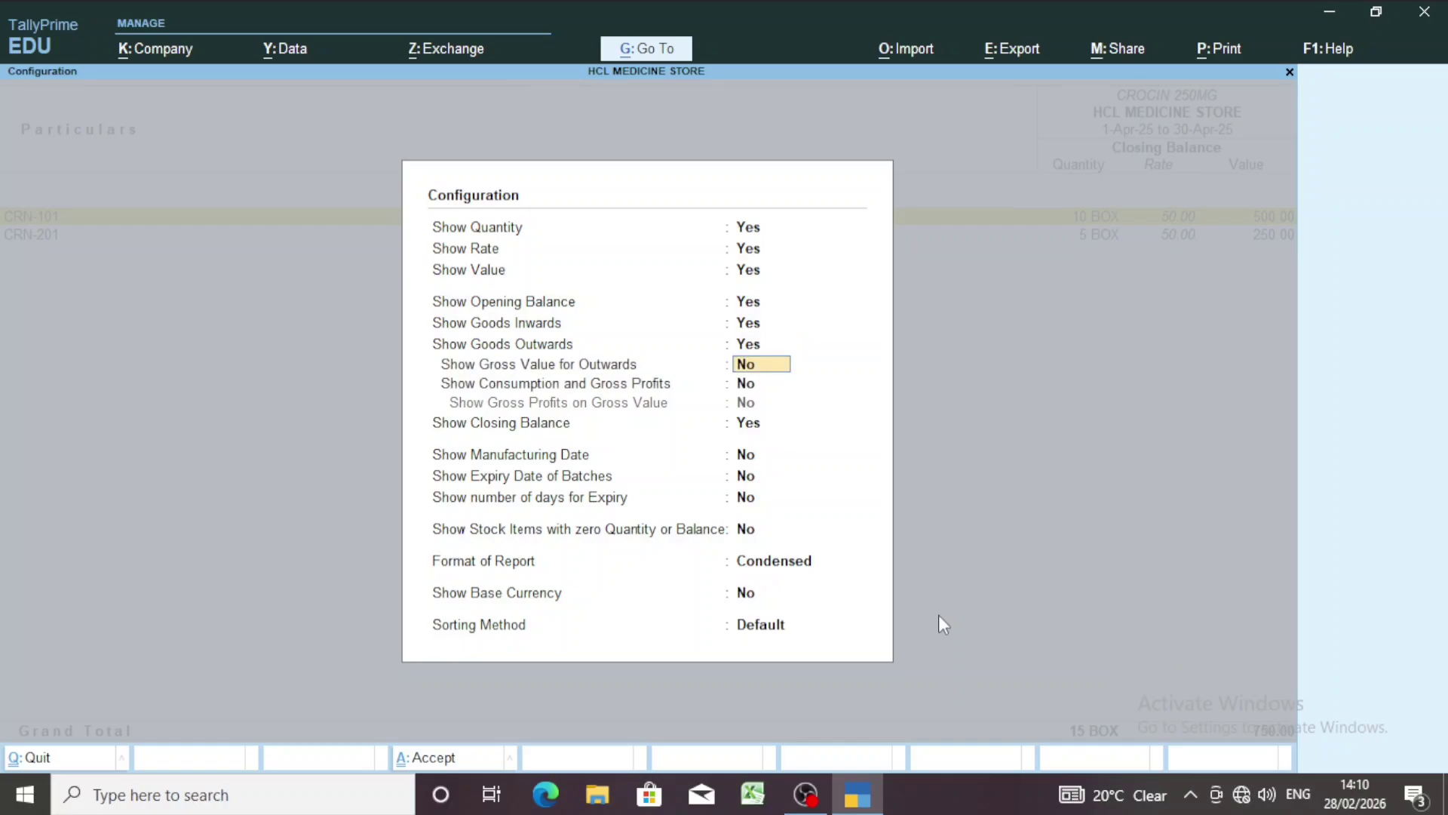
# - Enable the manufacturing date and batch expiry date, set the report format to Detailed, and apply the configuration
pyautogui.press('Return')
pyautogui.press('Return')
pyautogui.press('Return')
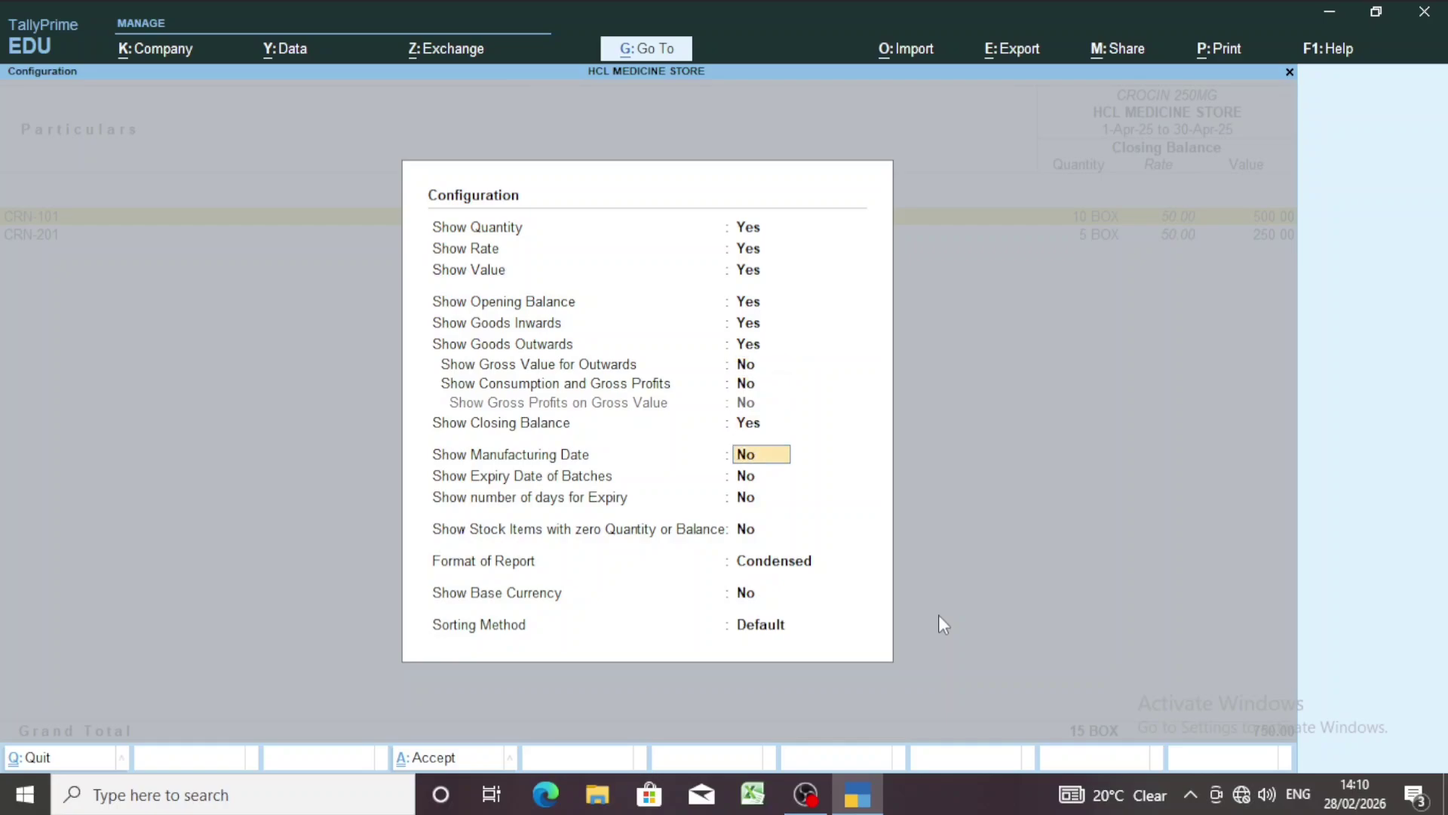
pyautogui.press('y')
pyautogui.press('y')
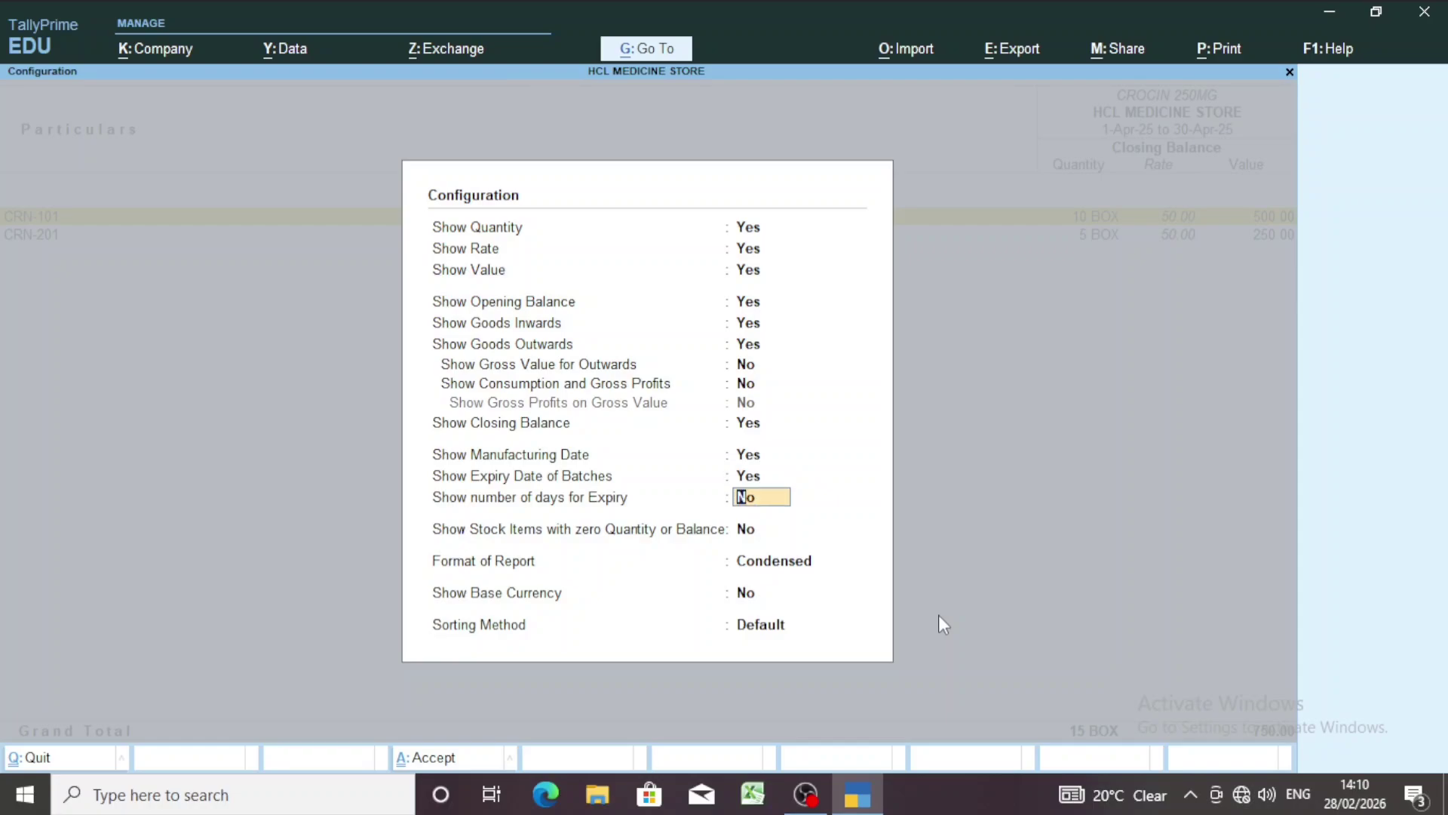
pyautogui.press('Return')
pyautogui.press('Return')
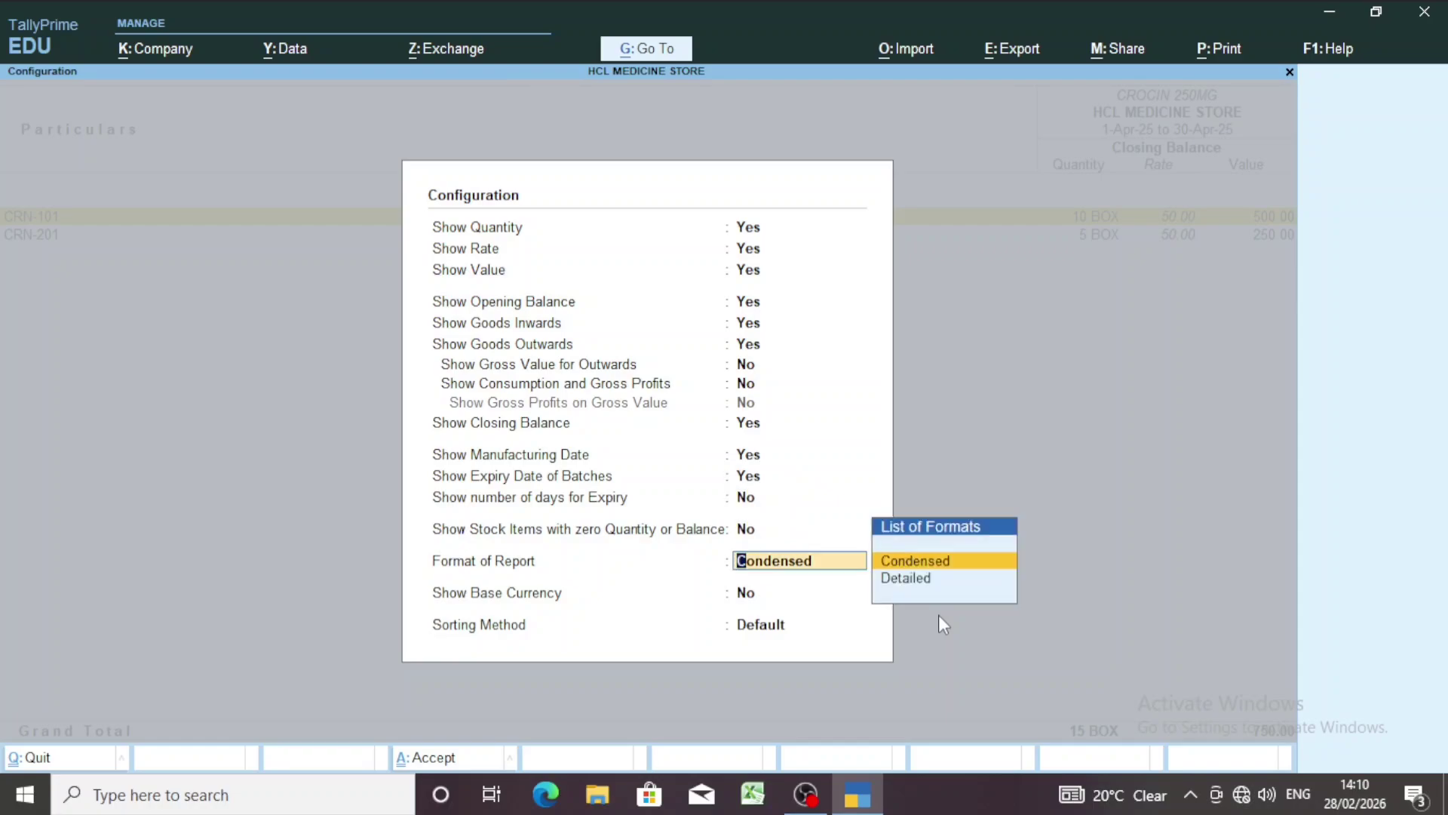
pyautogui.press('Down')
pyautogui.press('Return')
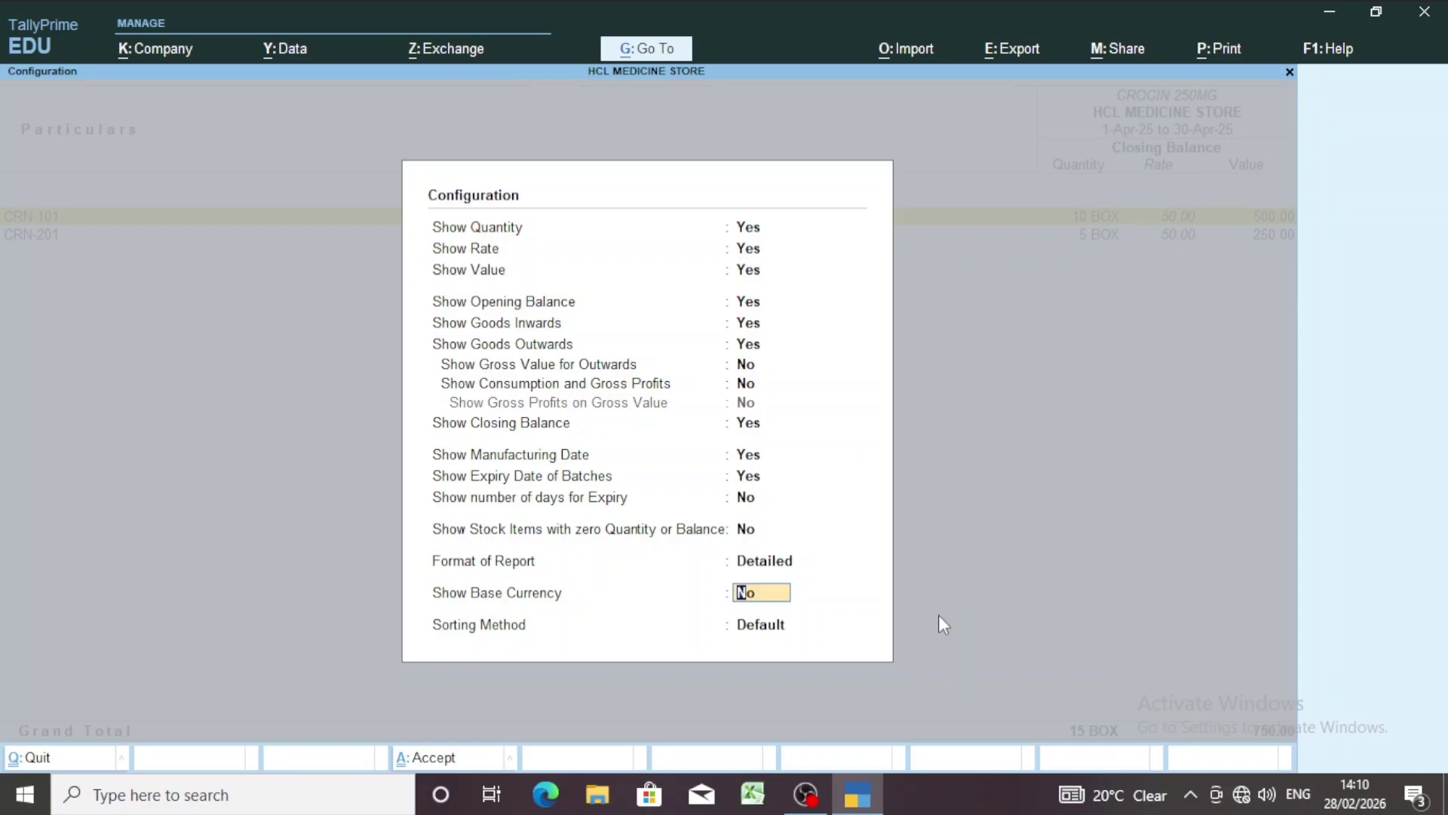
pyautogui.hotkey('ctrl', 'a')
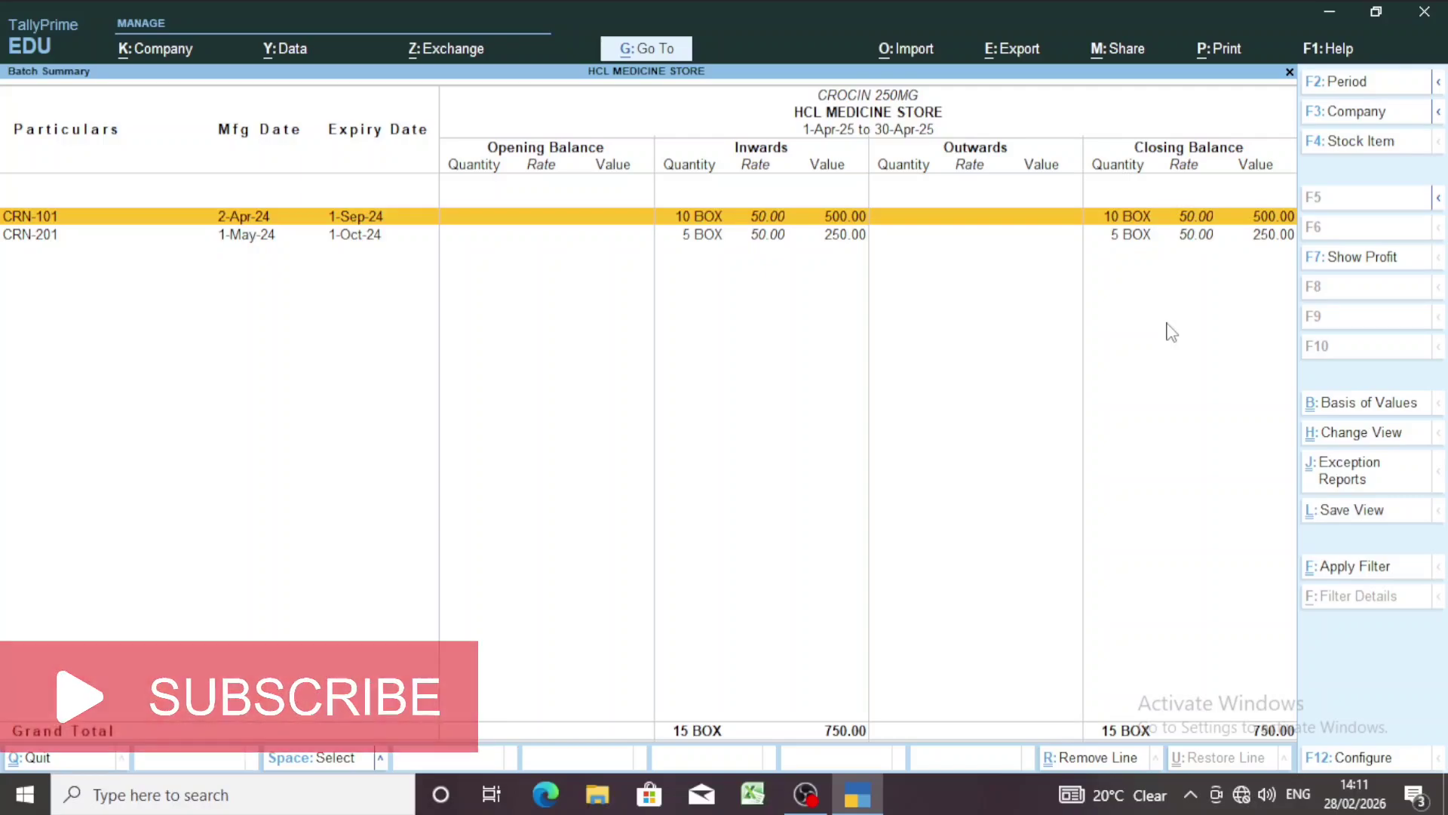
# - View the vouchers of batch CRN-101 from the summary, and return to the Display More Reports list
pyautogui.press('Return')
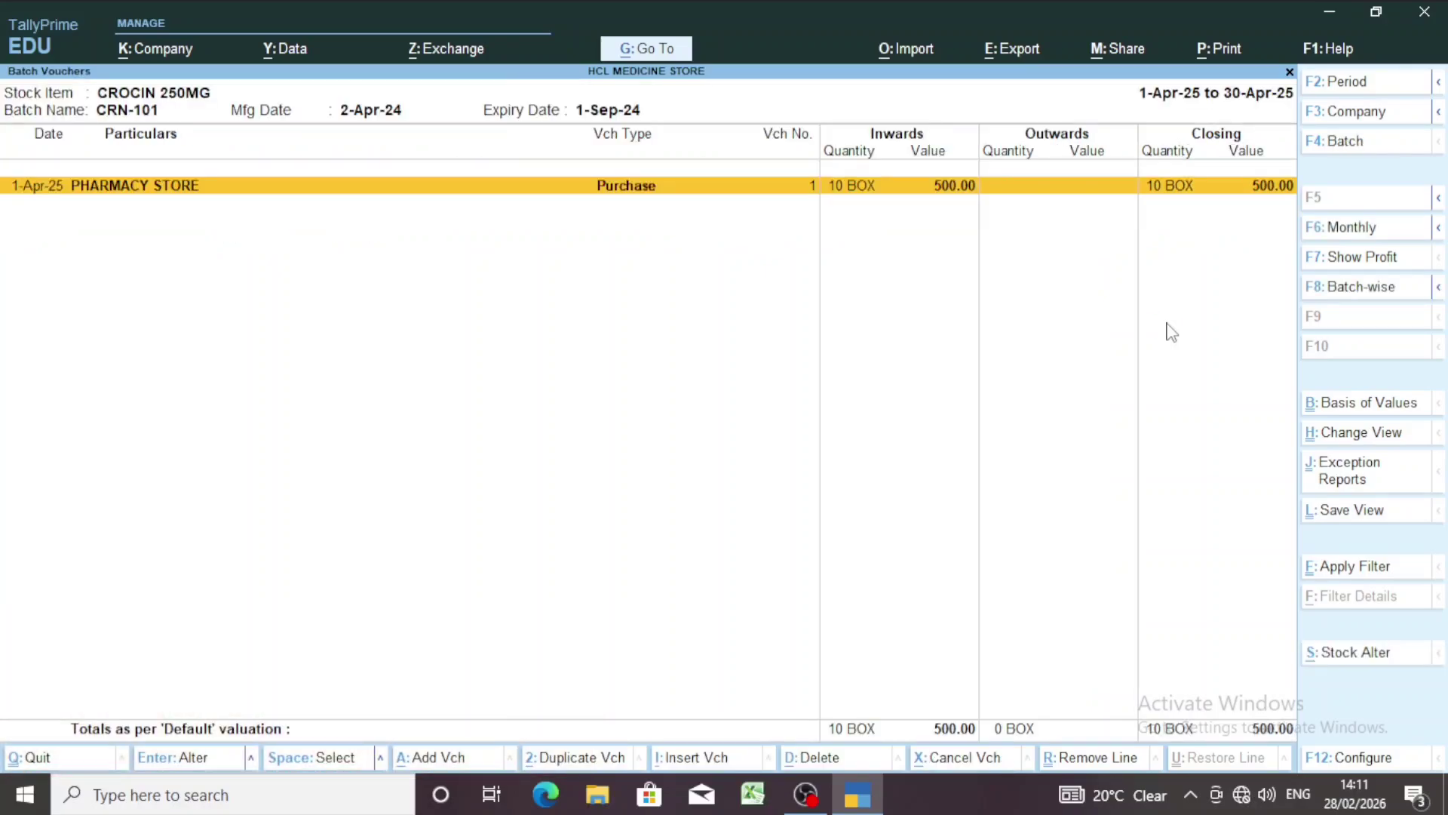
pyautogui.press('Escape')
pyautogui.press('Escape')
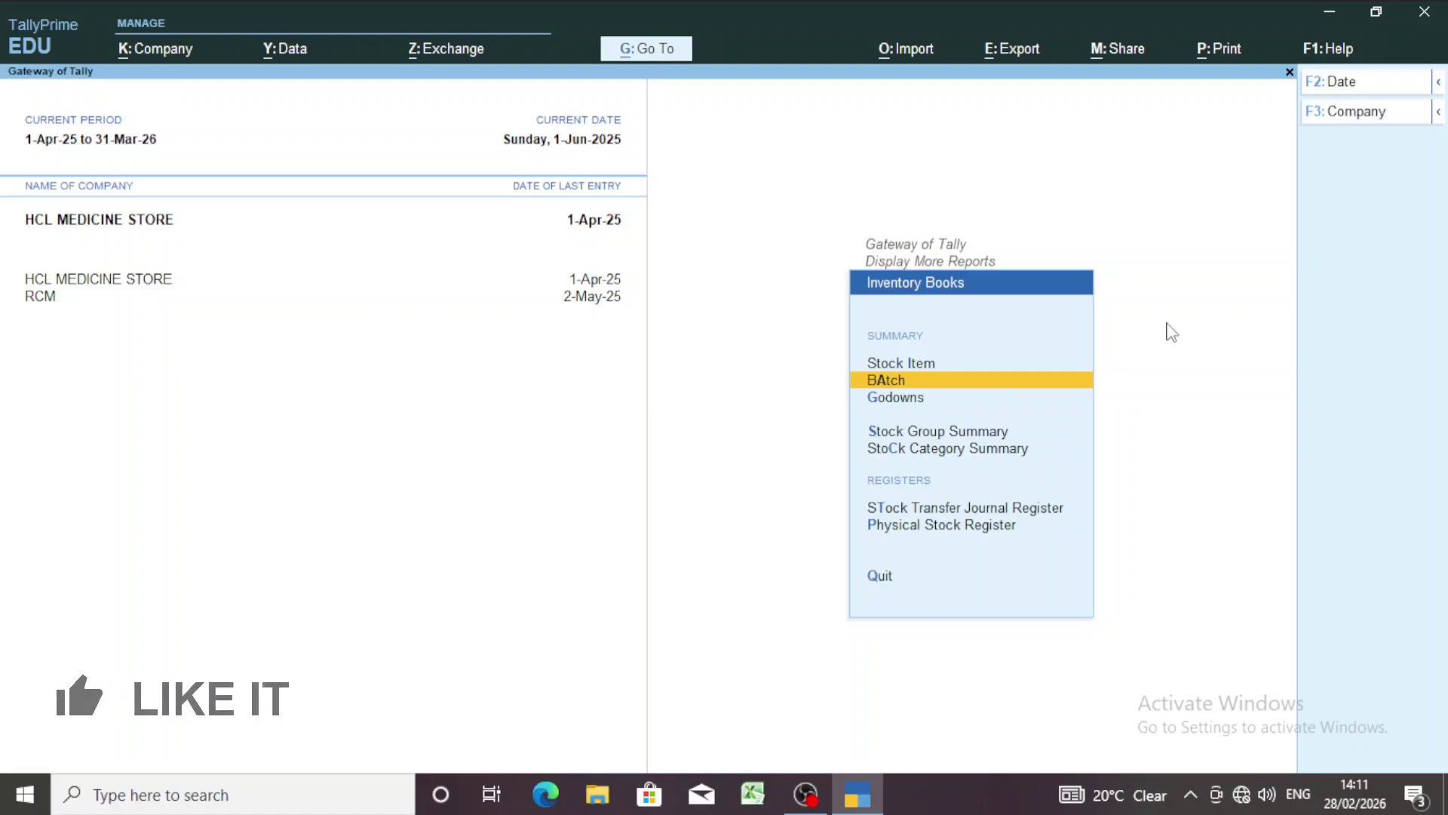
pyautogui.press('Escape')
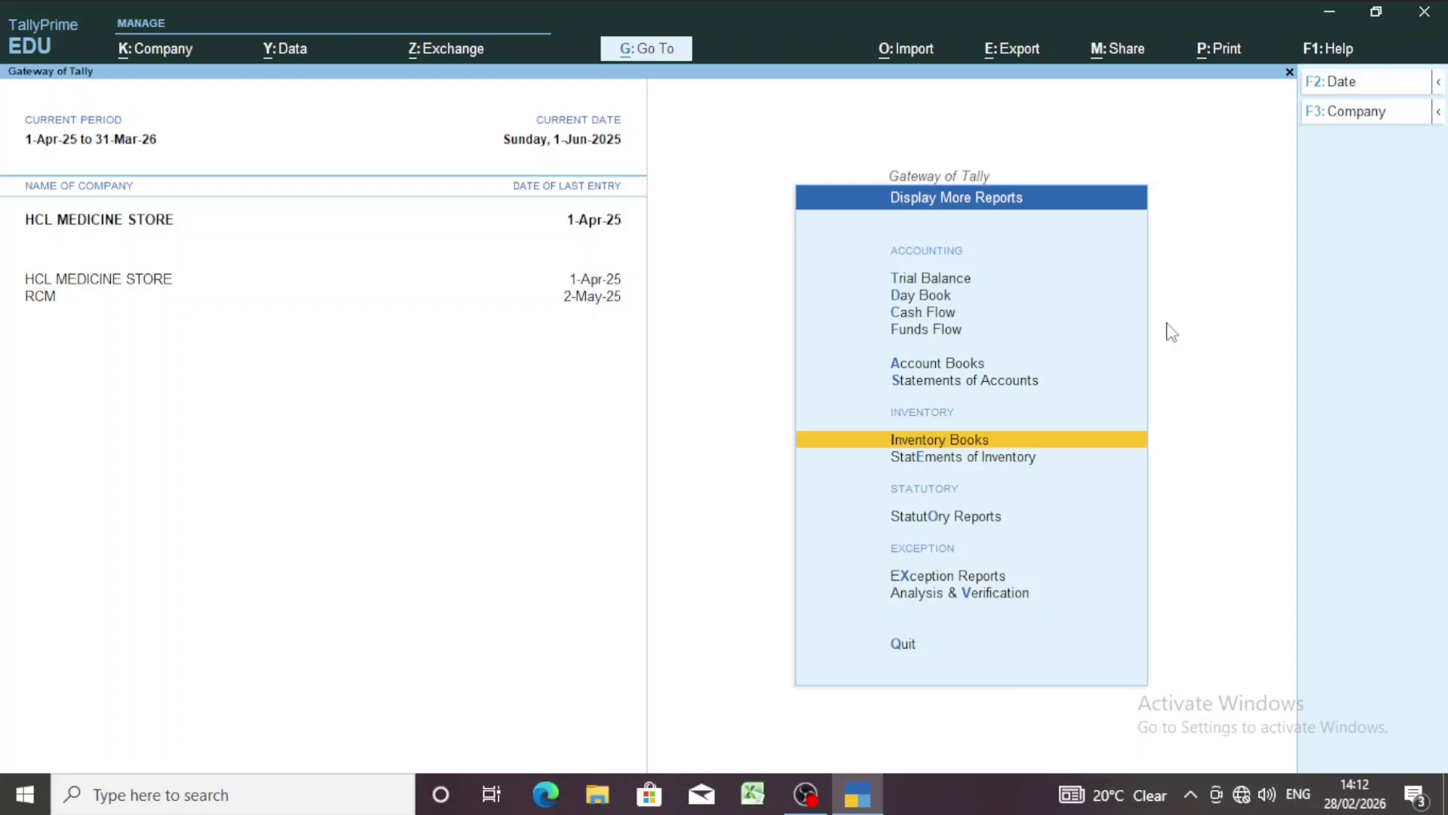
# - Return to the Gateway of Tally and open a new sales voucher dated 1-Apr-25
pyautogui.press('Escape')
pyautogui.press('Up')
pyautogui.press('Up')
pyautogui.press('Up')
pyautogui.press('Up')
pyautogui.press('Up')
pyautogui.press('Up')
pyautogui.press('Up')
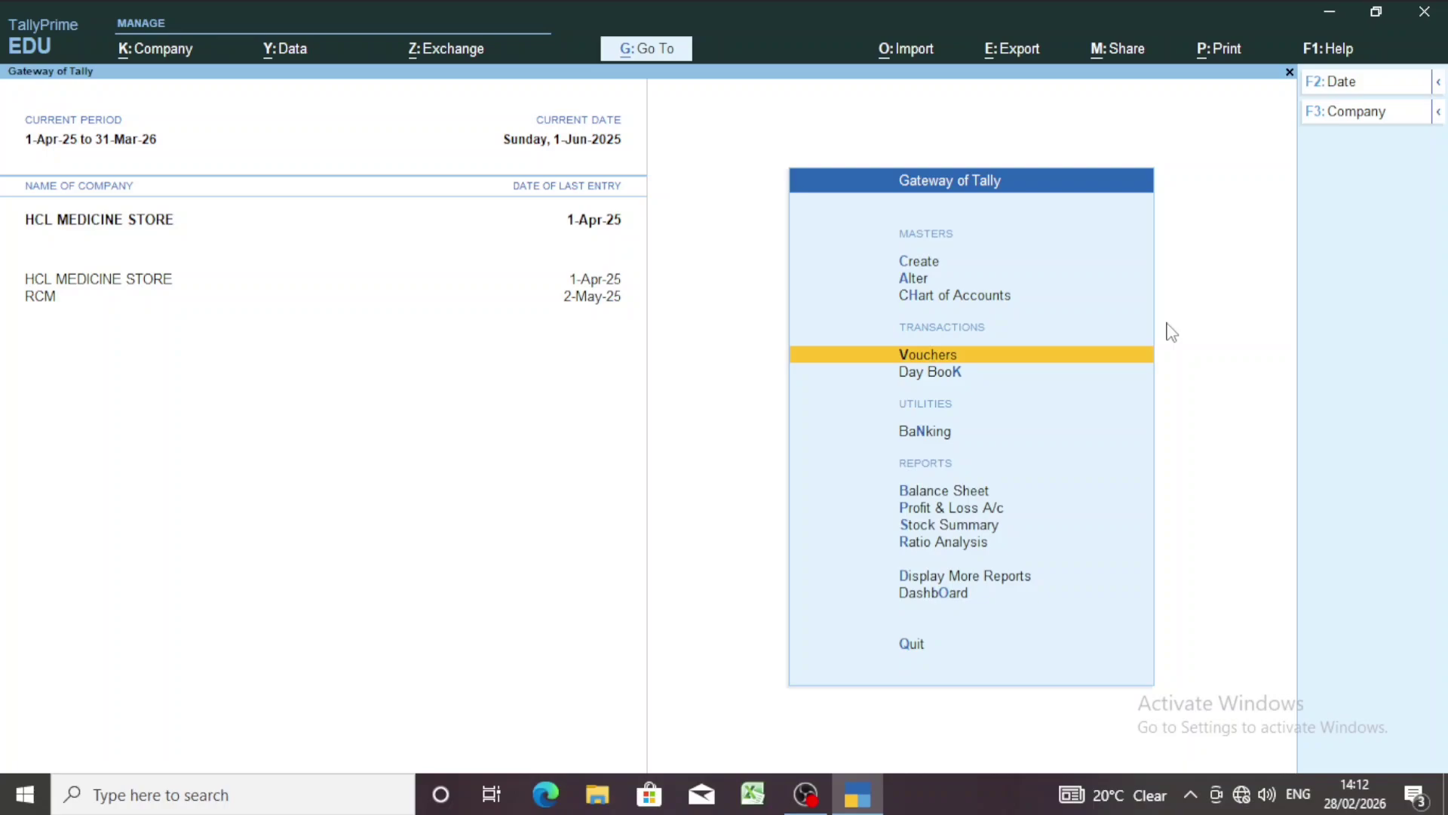
pyautogui.press('Return')
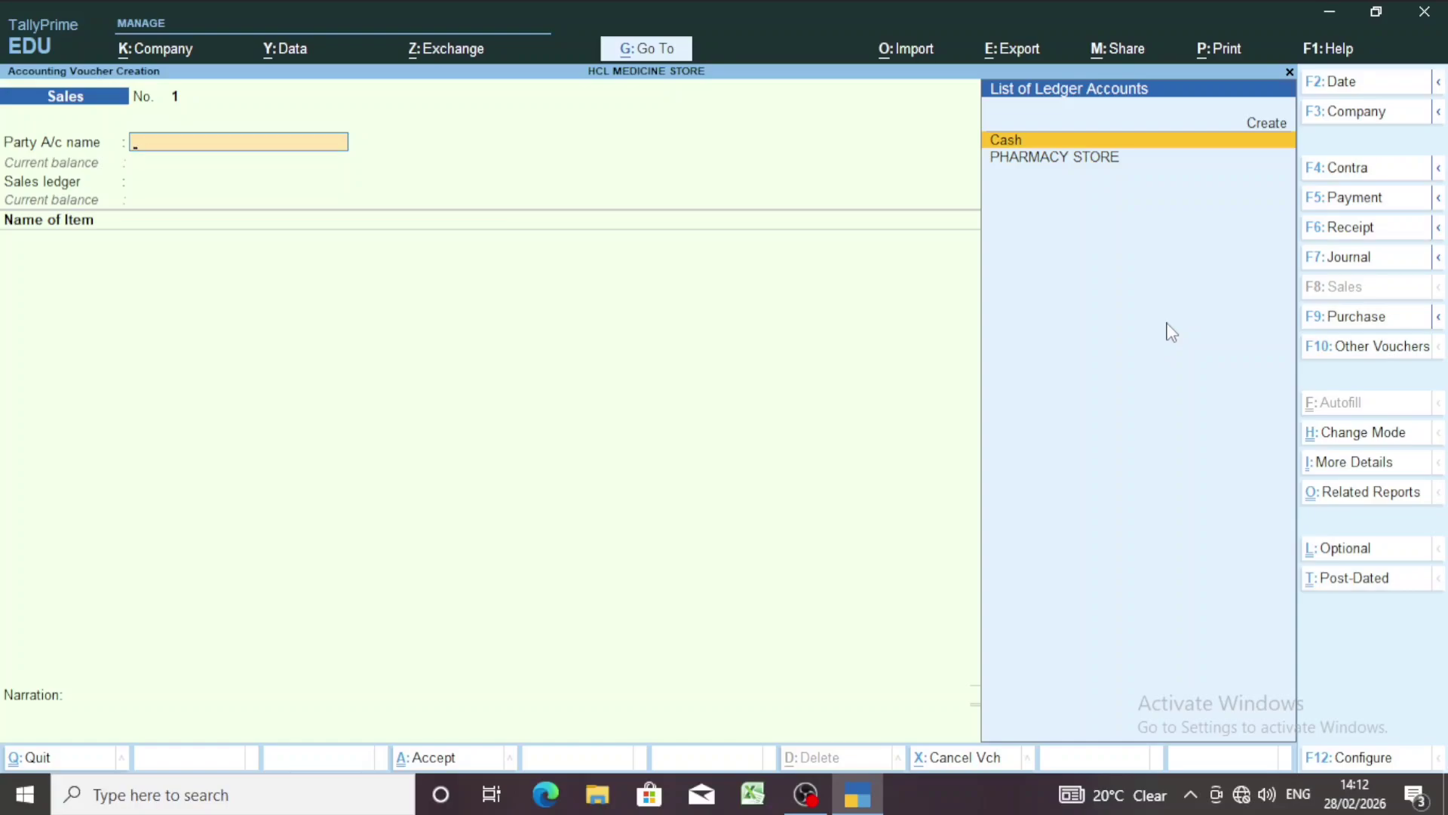
pyautogui.press('F2')
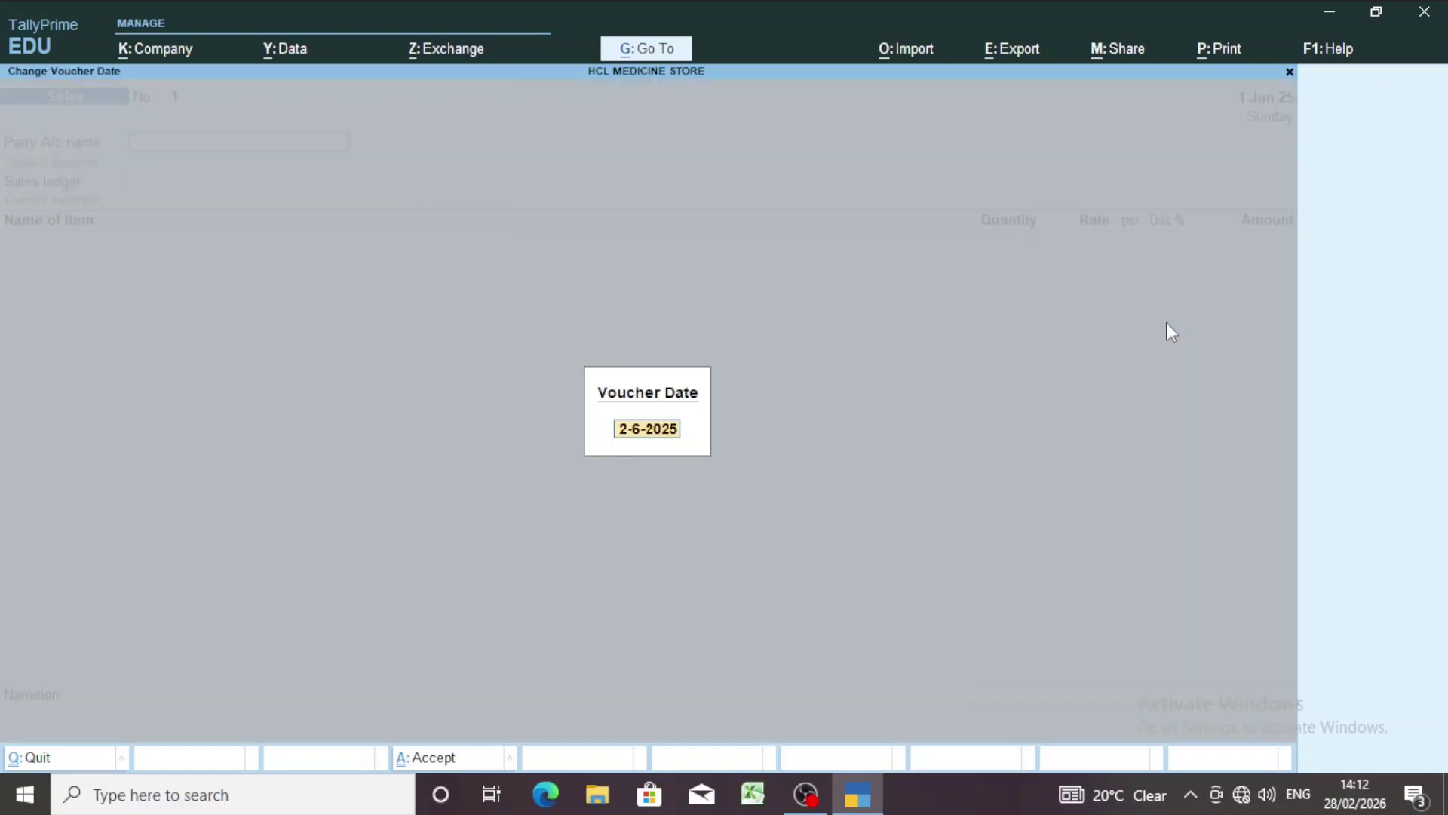
pyautogui.write('1.4')
pyautogui.press('Return')
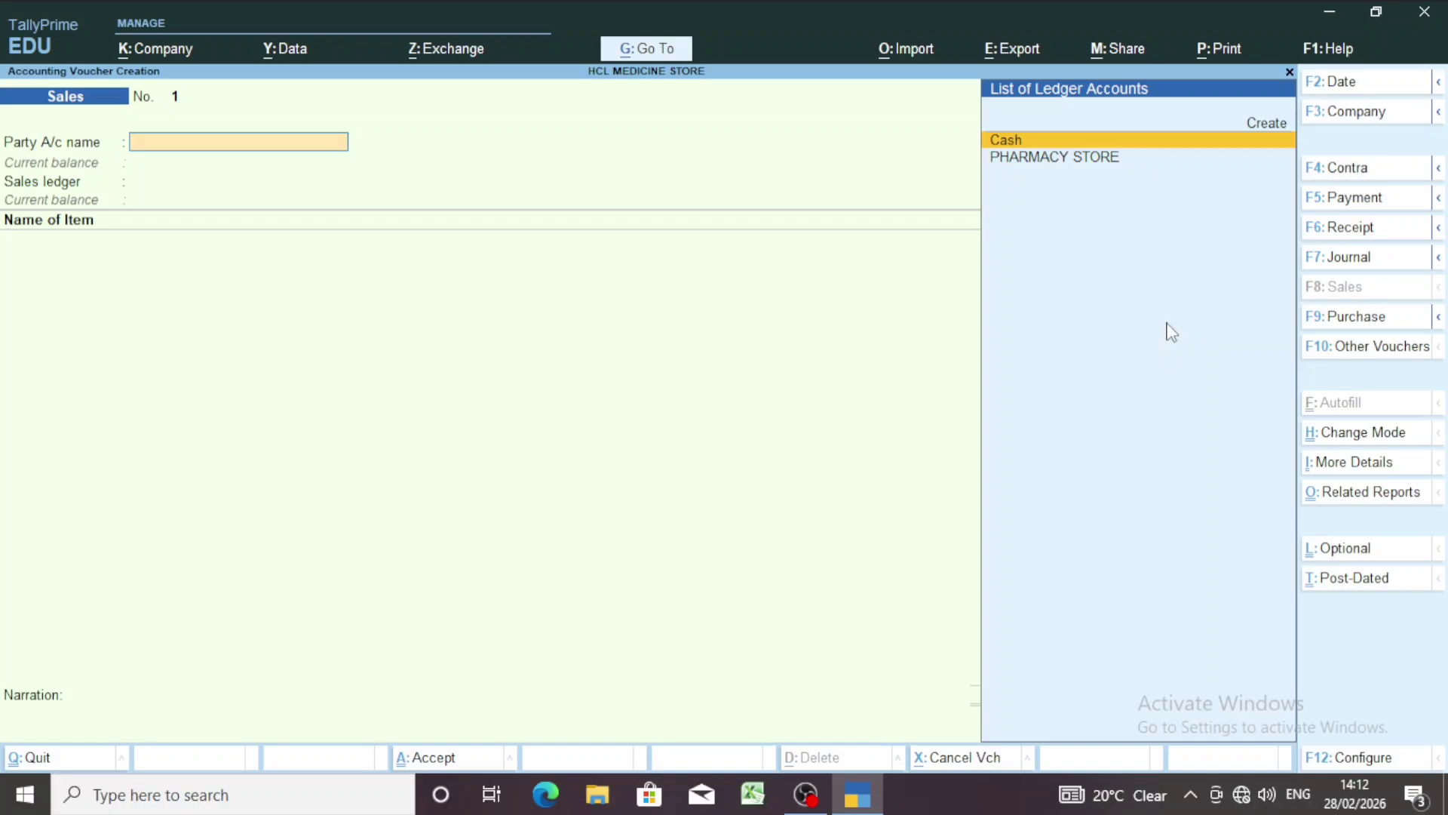
# - Set Cash as the party, accept the default party details, and use Sales as the sales ledger
pyautogui.press('Return')
pyautogui.press('Return')
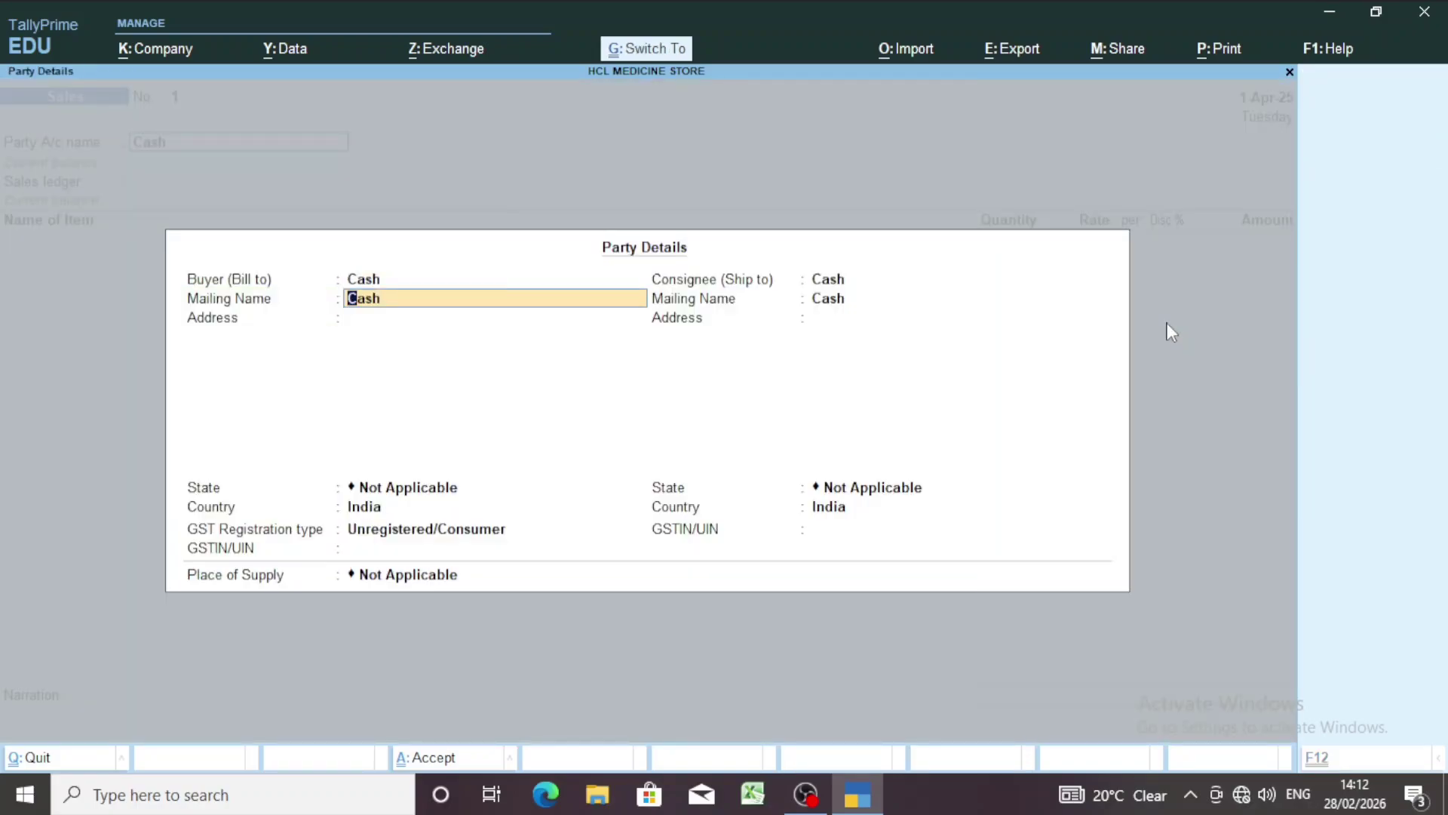
pyautogui.hotkey('ctrl', 'a')
pyautogui.press('Return')
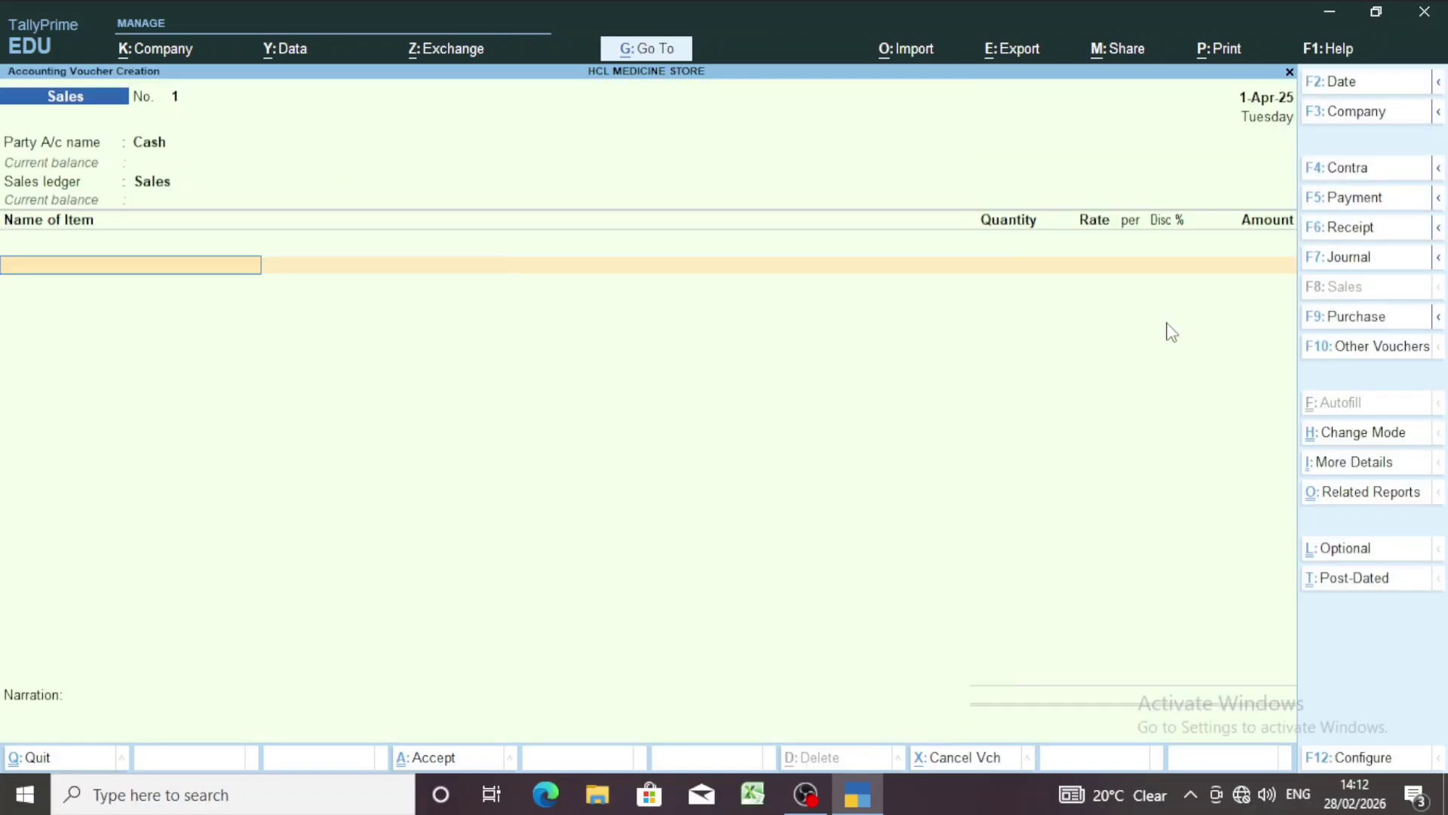
# - Add PARACETAMOL 500MG to the sales voucher, allocating 2 BOX from batch PARA-601
pyautogui.press('Down')
pyautogui.press('Down')
pyautogui.press('Down')
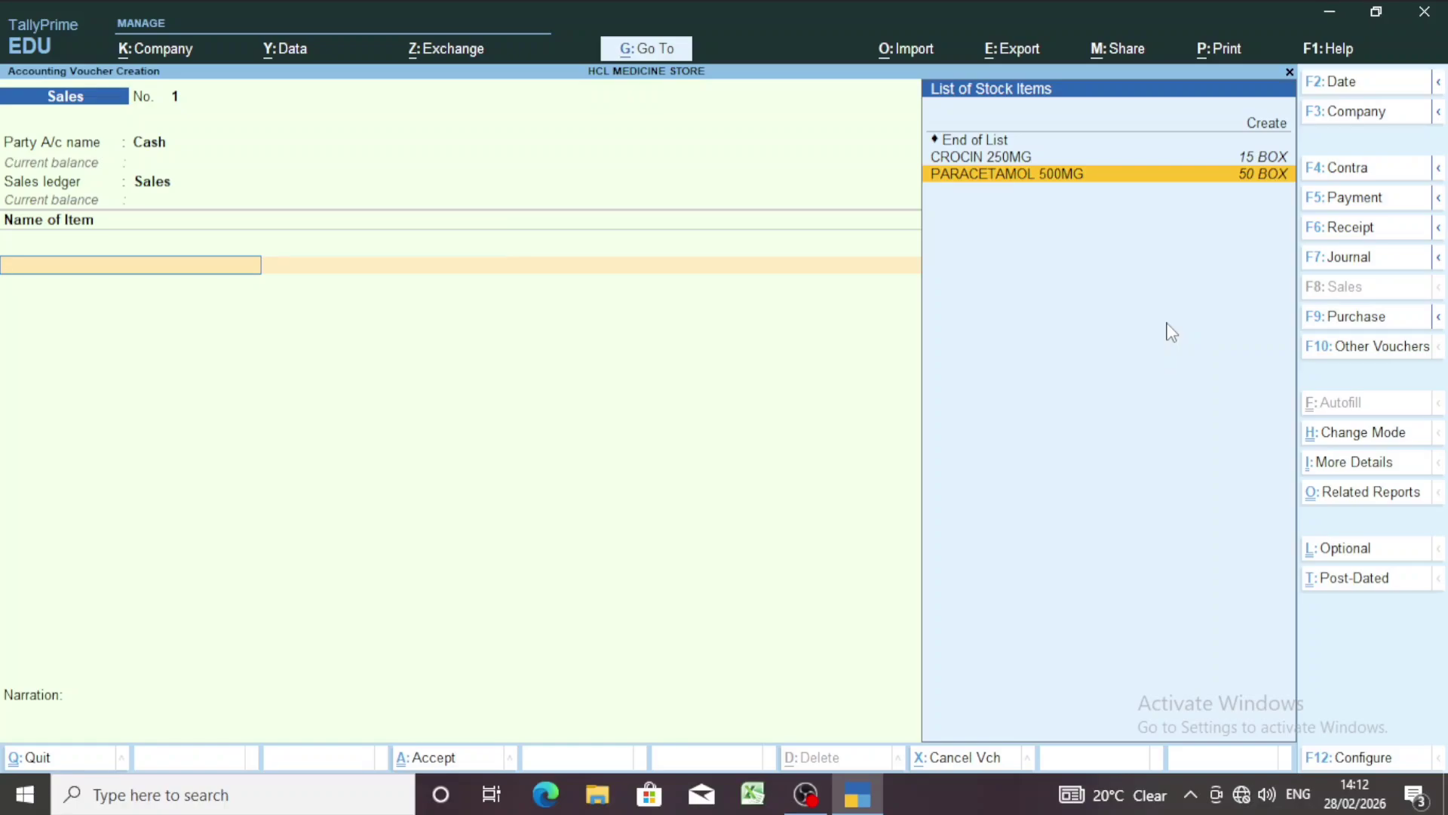
pyautogui.press('Return')
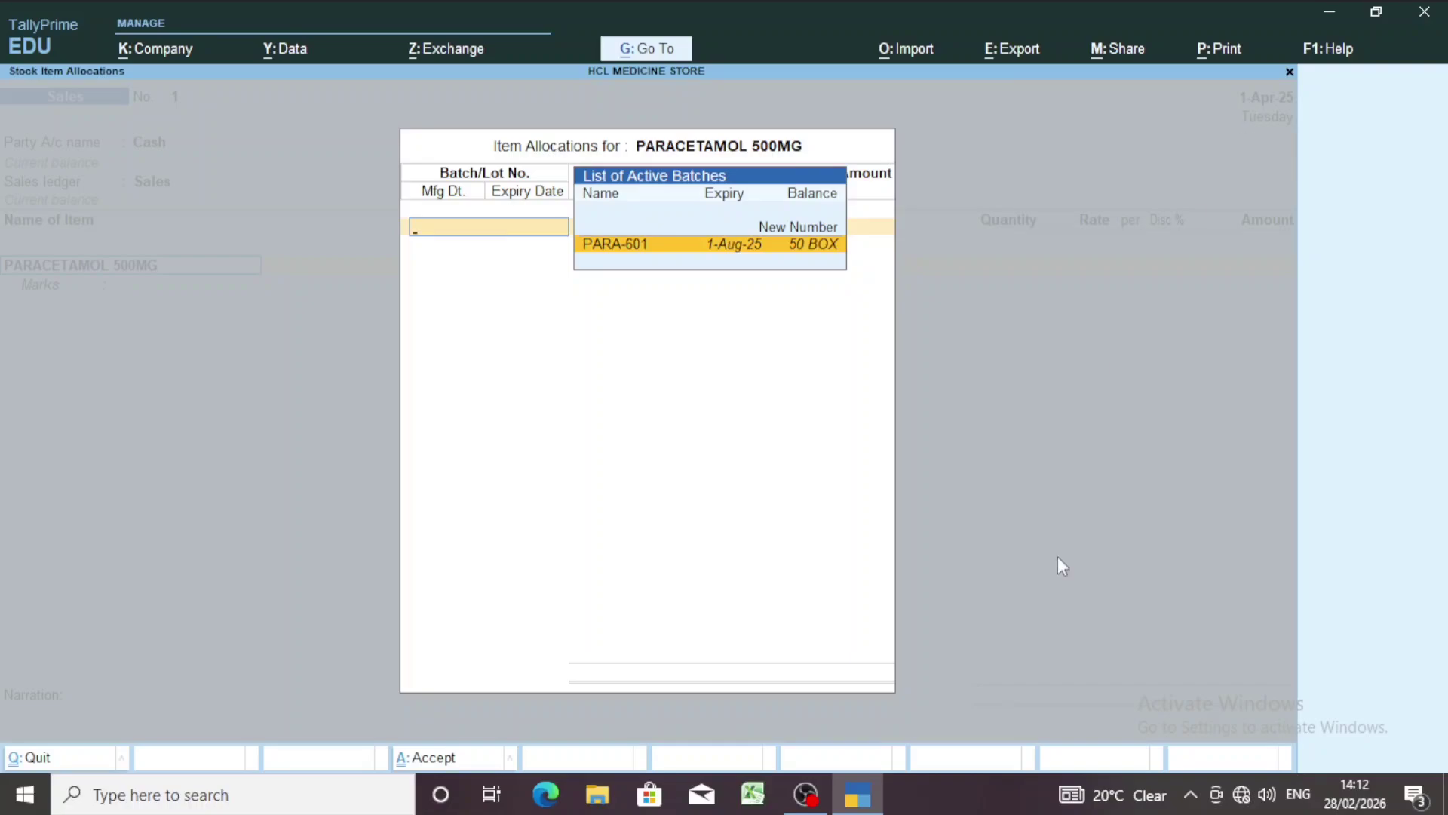
pyautogui.press('Return')
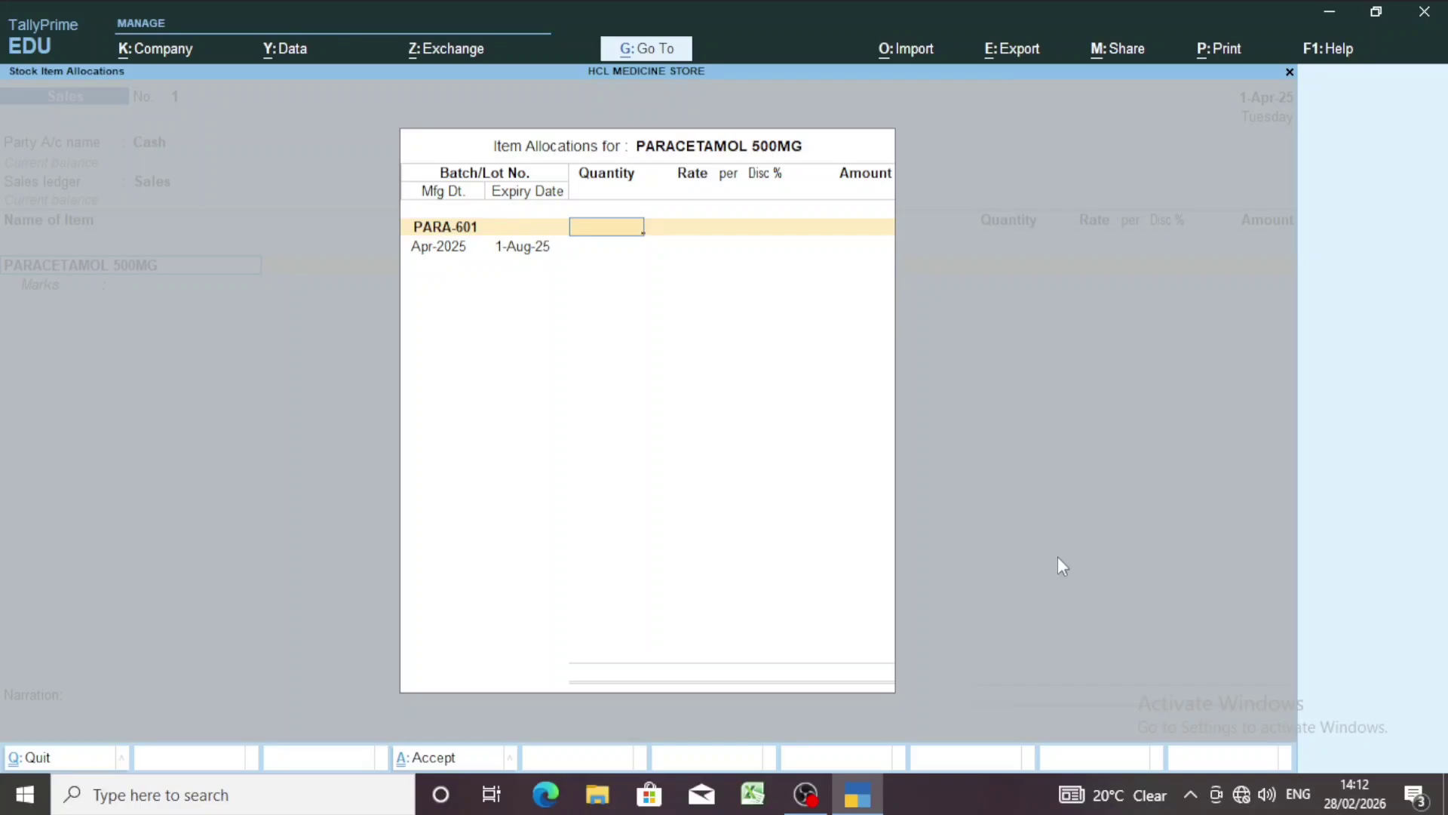
pyautogui.write('2')
pyautogui.press('Return')
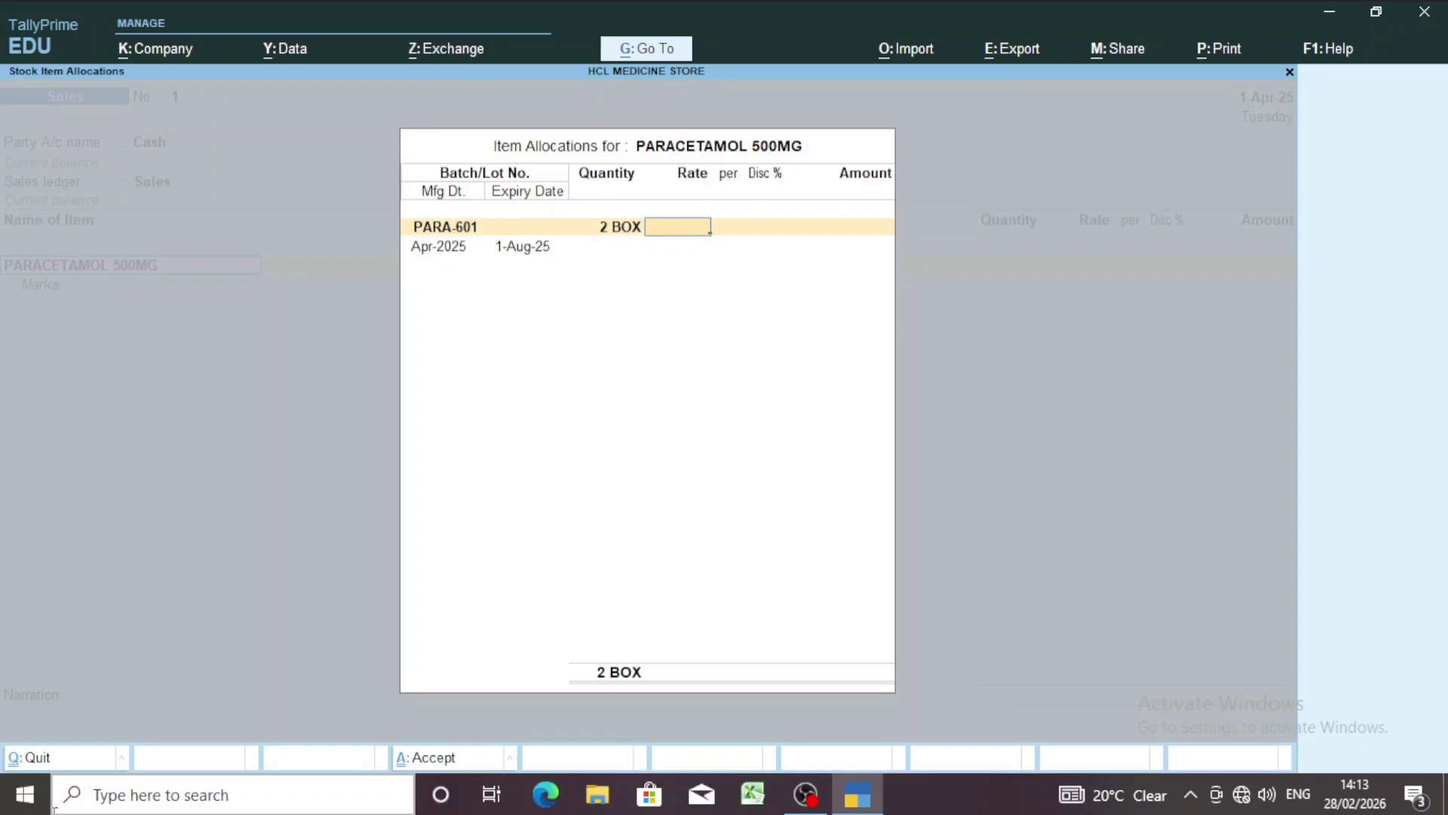
# - Set the PARACETAMOL 500MG rate to 40 per BOX and complete the item line
pyautogui.write('40')
pyautogui.press('Return')
pyautogui.press('Return')
pyautogui.press('Return')
pyautogui.press('Return')
pyautogui.press('Return')
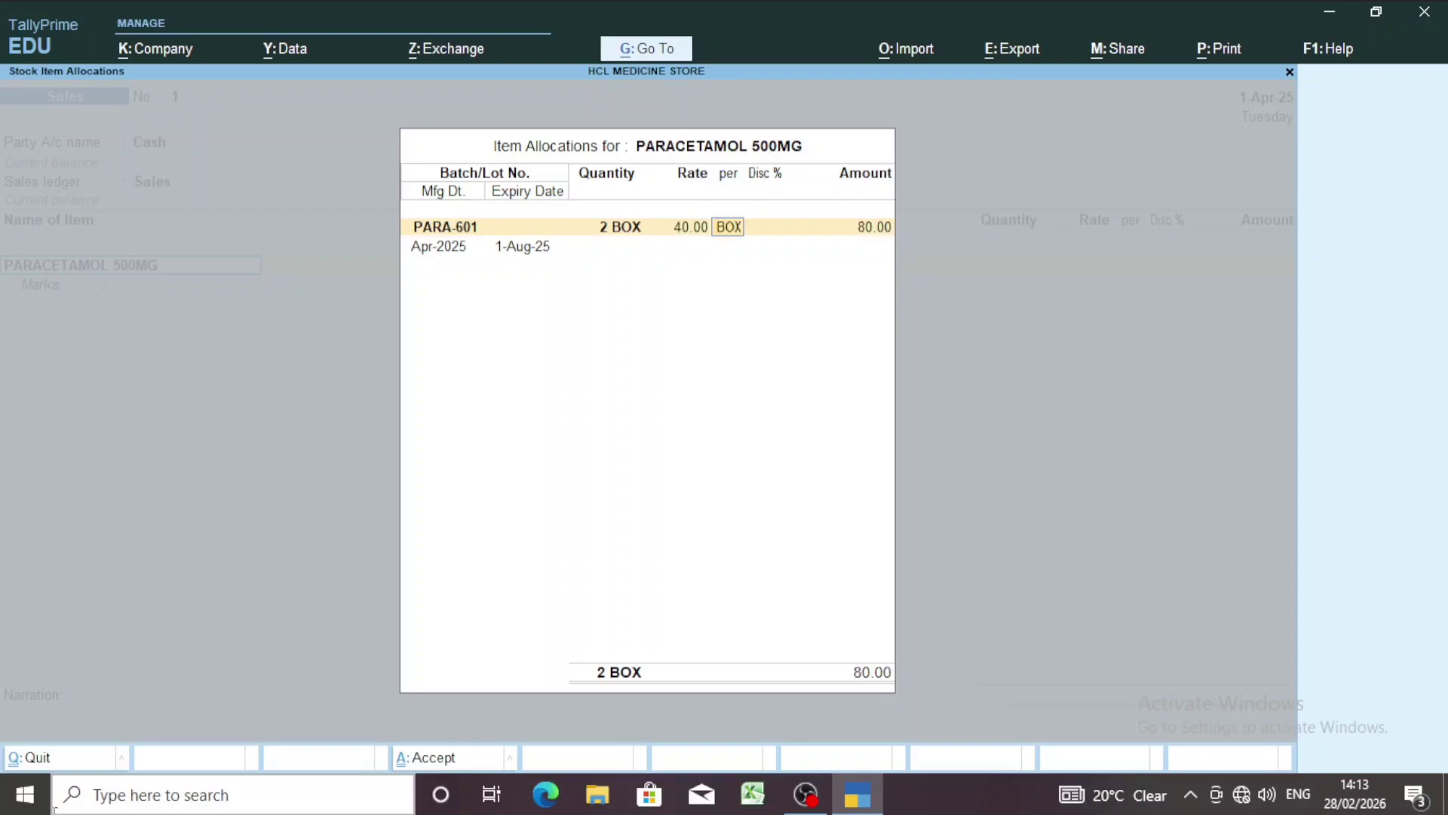
pyautogui.press('Return')
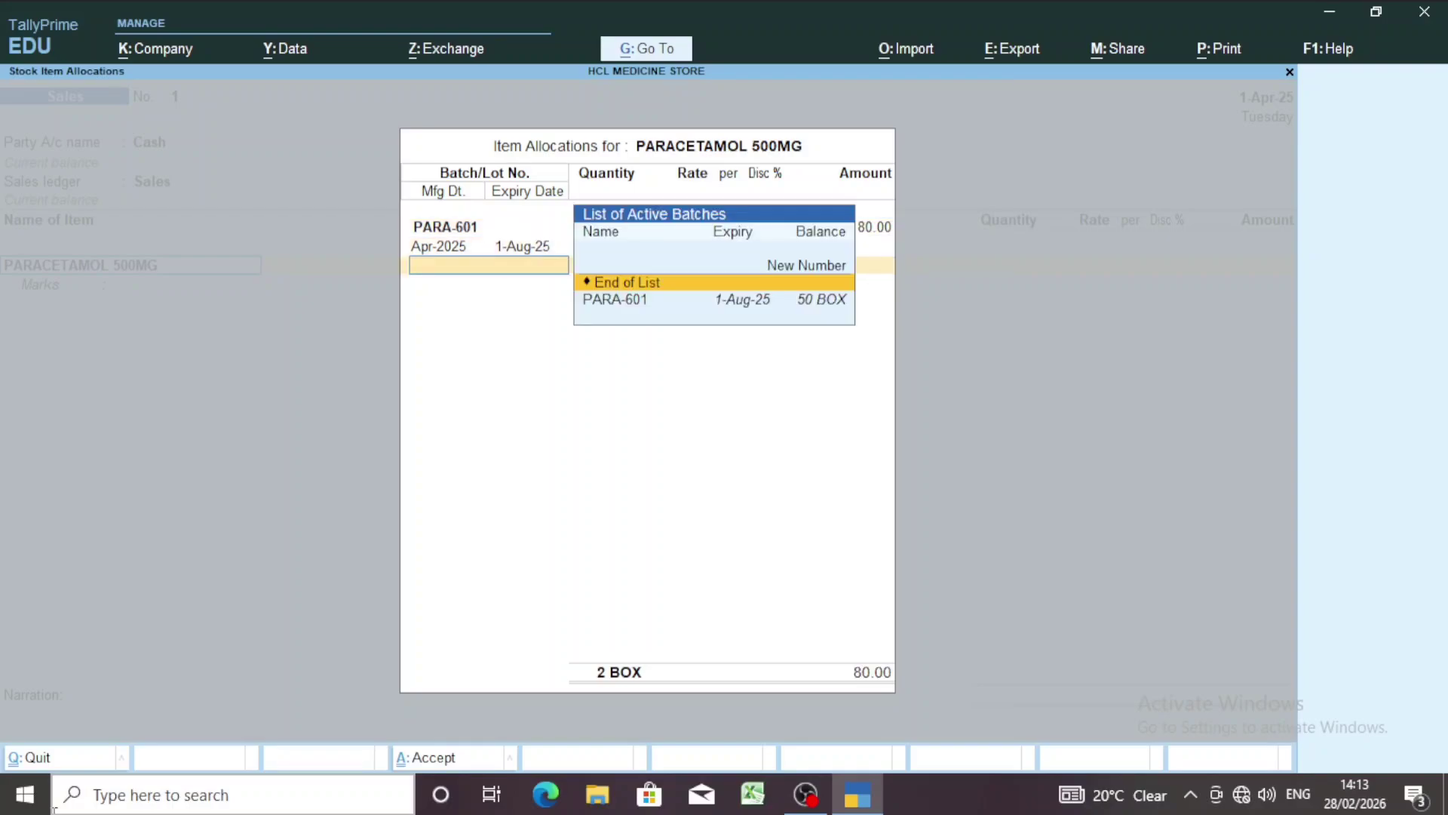
pyautogui.press('Return')
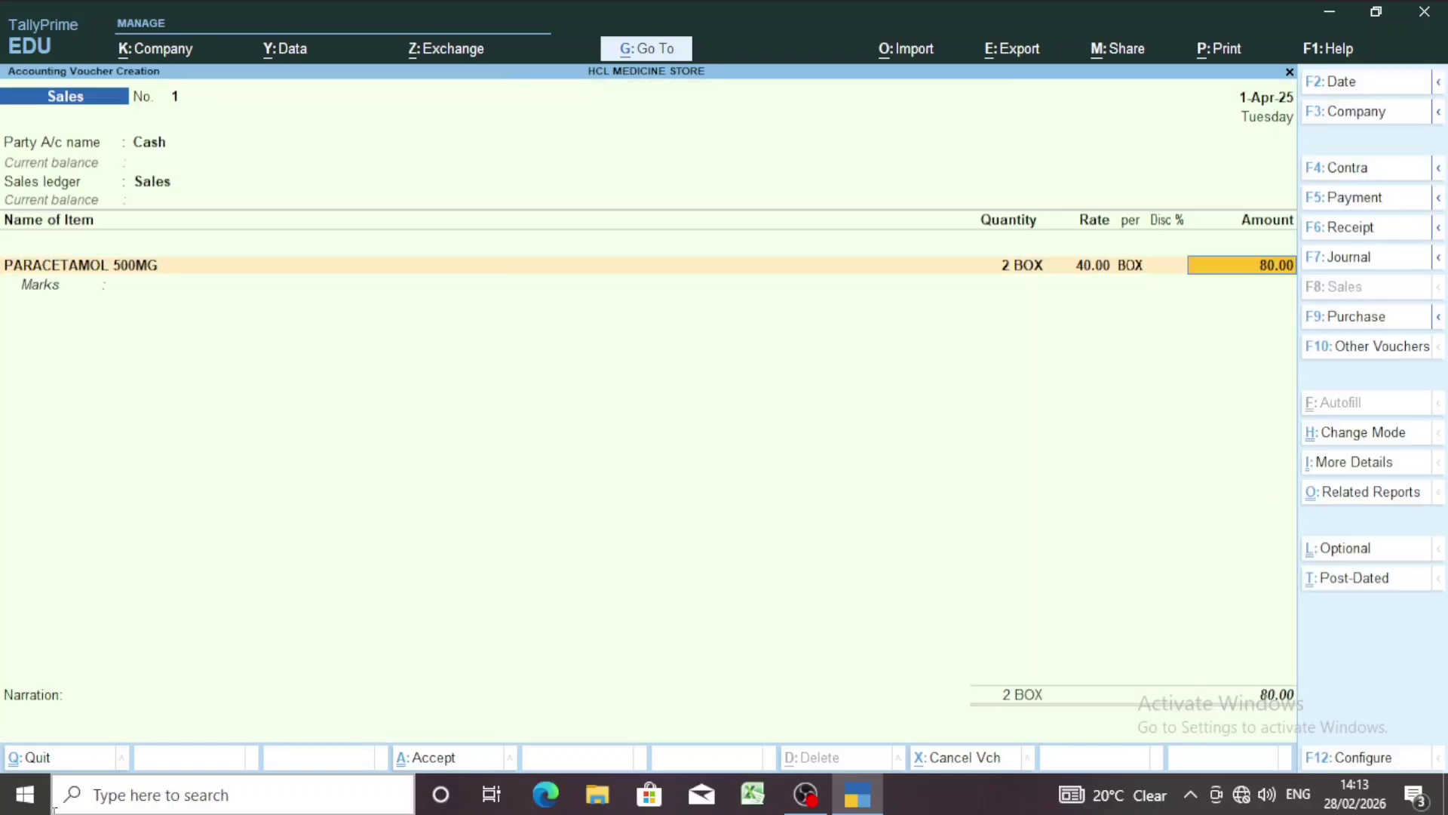
pyautogui.press('Return')
pyautogui.press('Return')
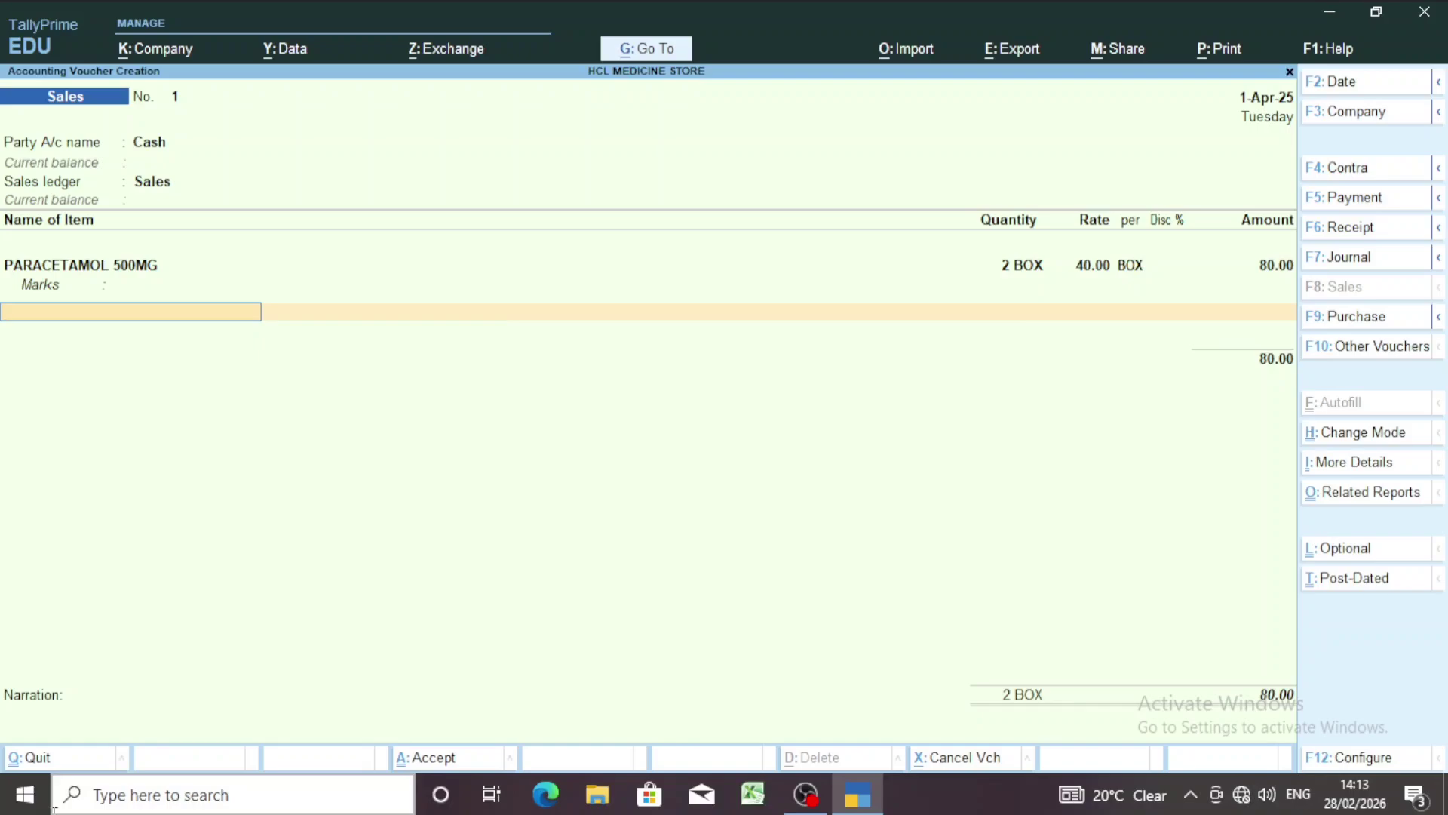
# - Go back through the sales voucher and change its date to 1-Nov-25
pyautogui.press('BackSpace')
pyautogui.press('BackSpace')
pyautogui.press('BackSpace')
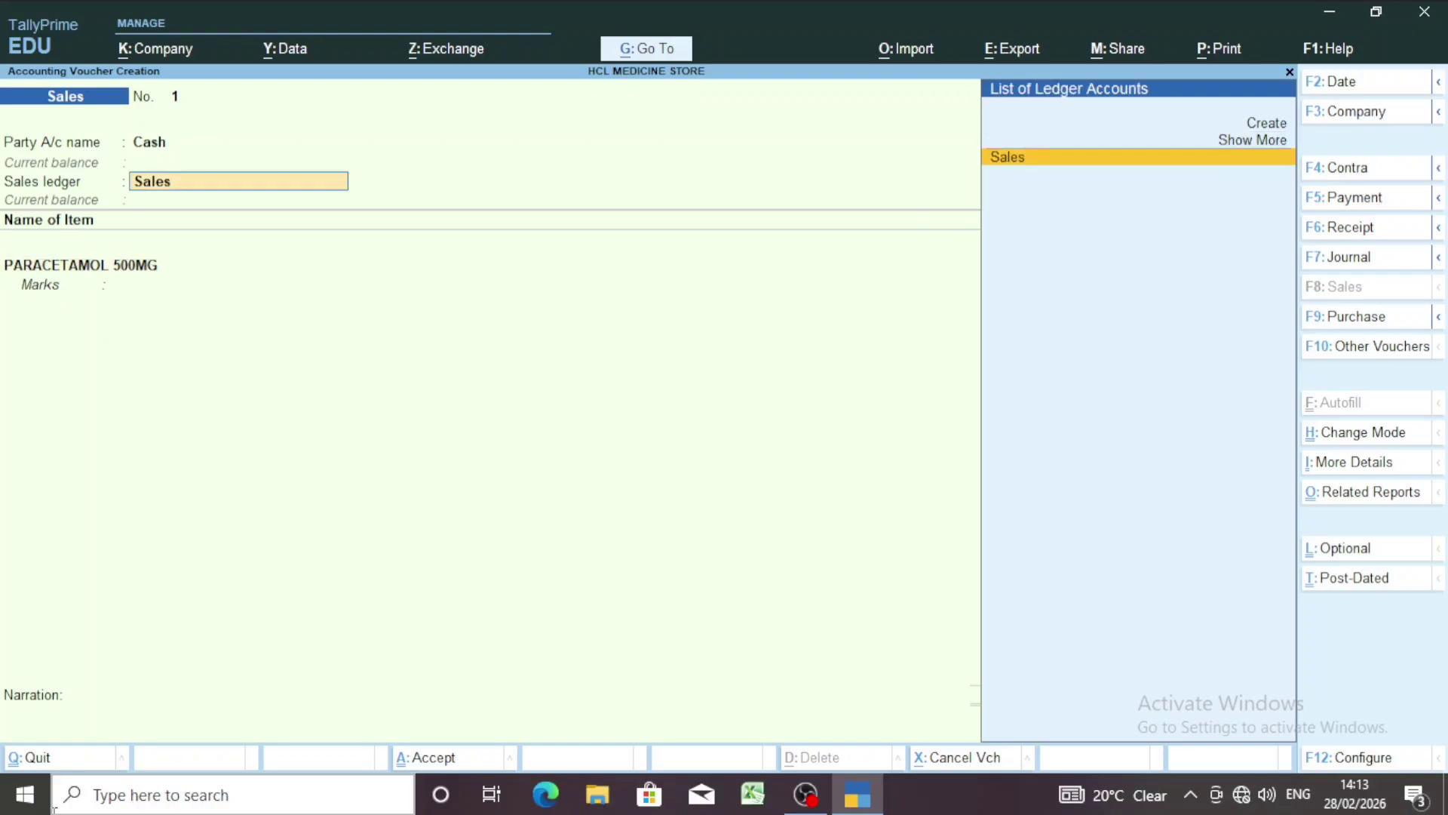
pyautogui.press('F2')
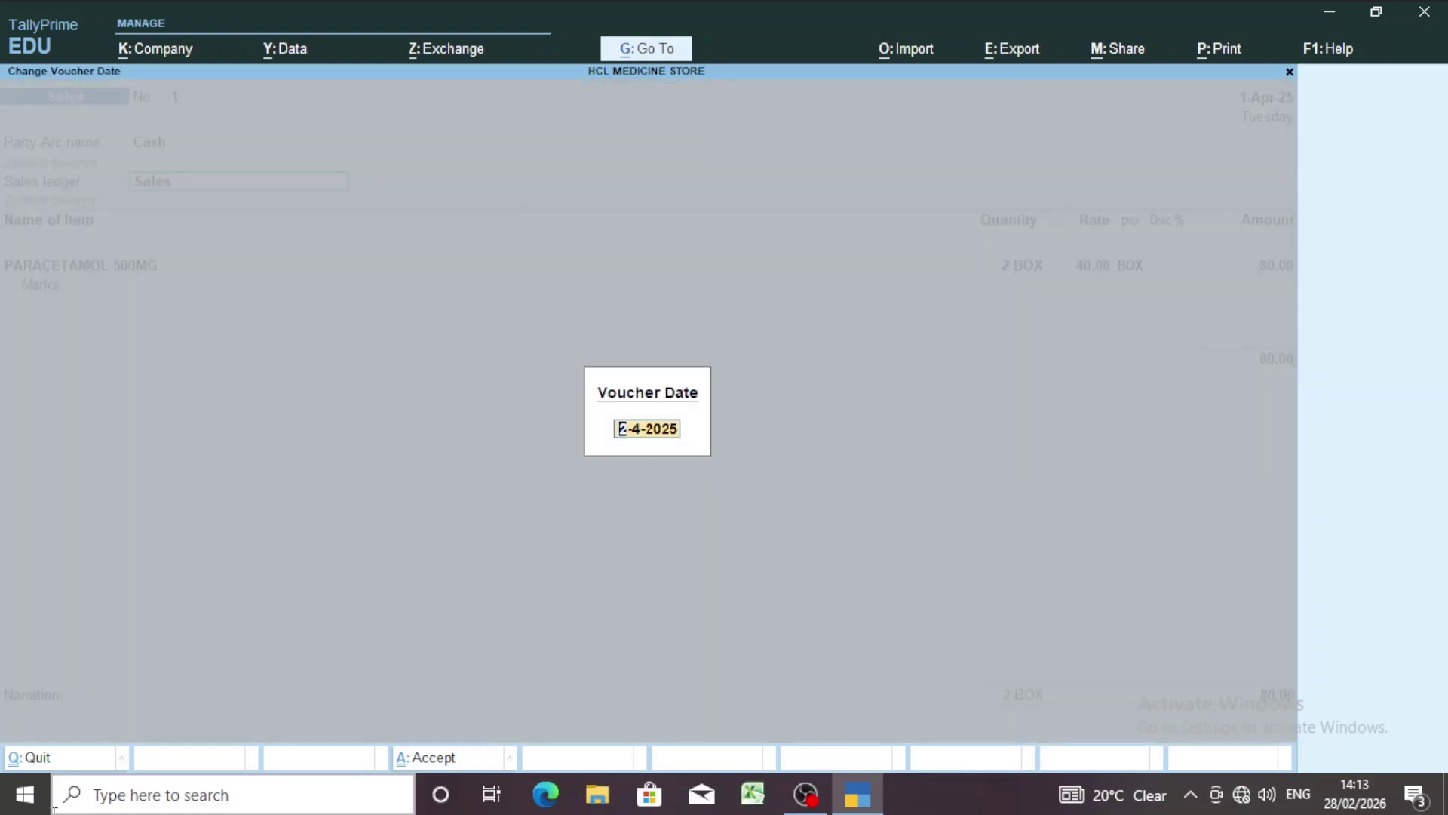
pyautogui.write('1.11')
pyautogui.press('Return')
pyautogui.press('Return')
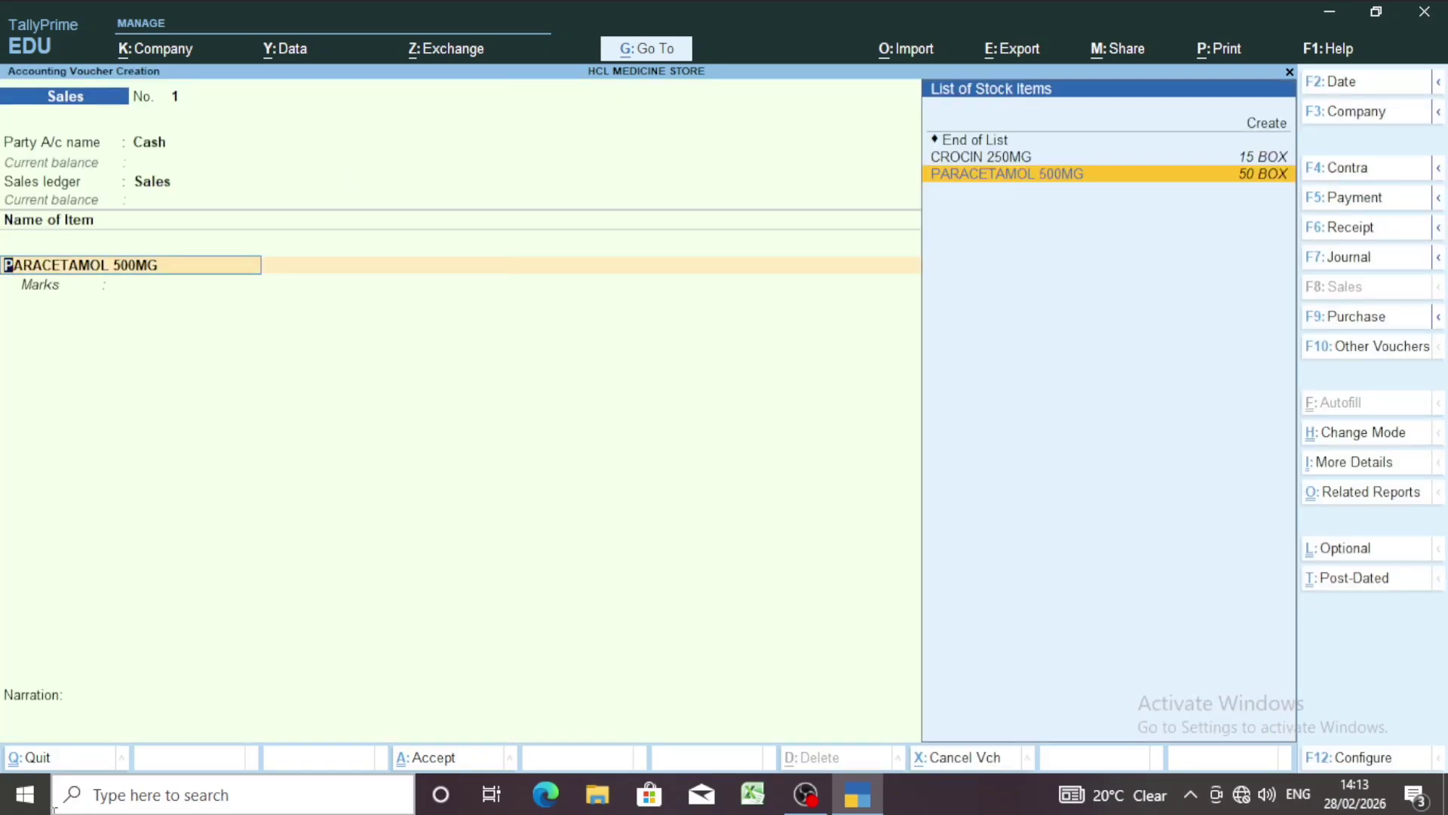
# - Try to replace the item with CROCIN 250MG, and discard the unsaved sales voucher
pyautogui.press('Up')
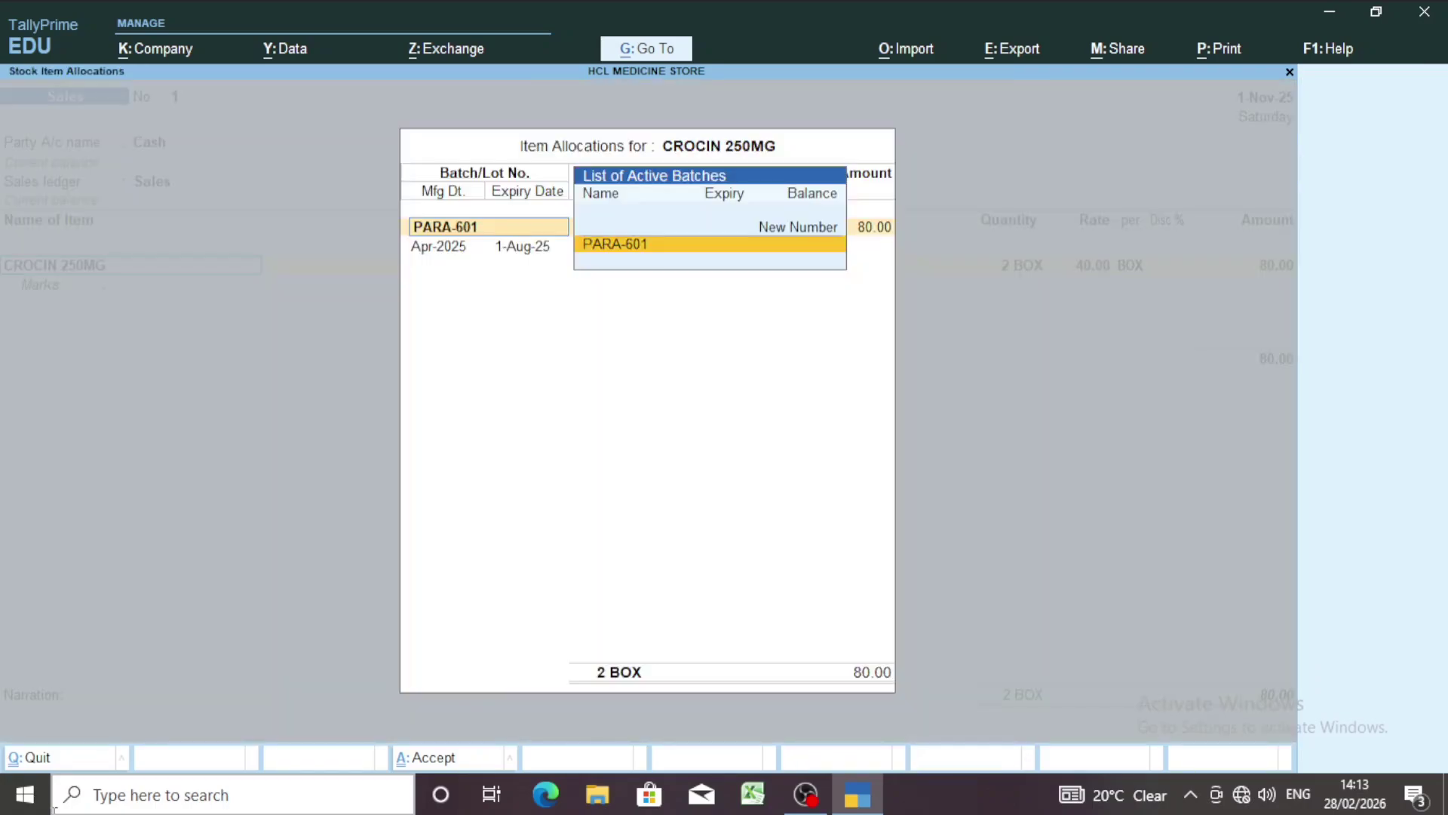
pyautogui.press('Escape')
pyautogui.press('Escape')
pyautogui.press('Return')
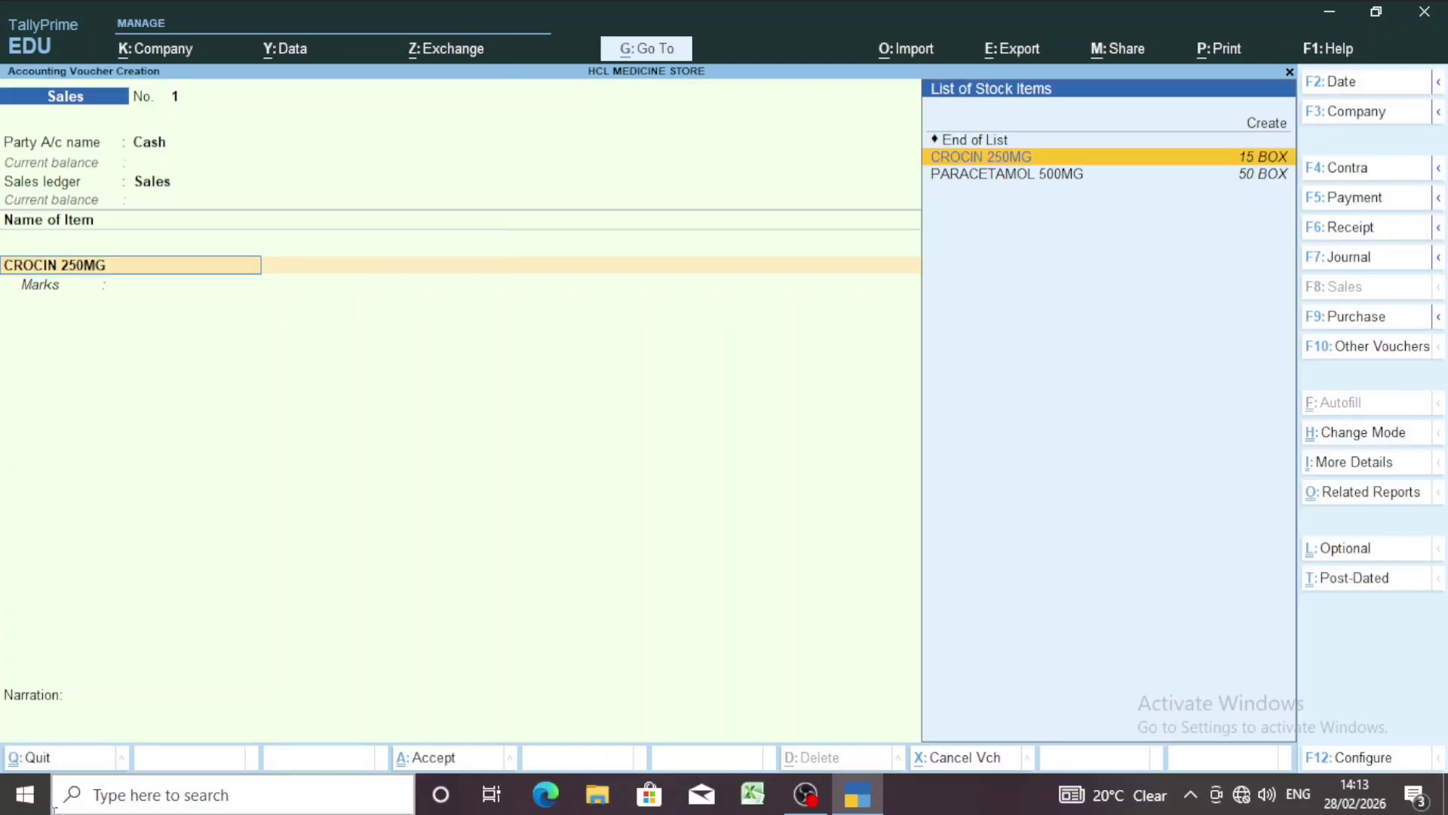
pyautogui.press('Escape')
pyautogui.press('Escape')
pyautogui.press('Return')
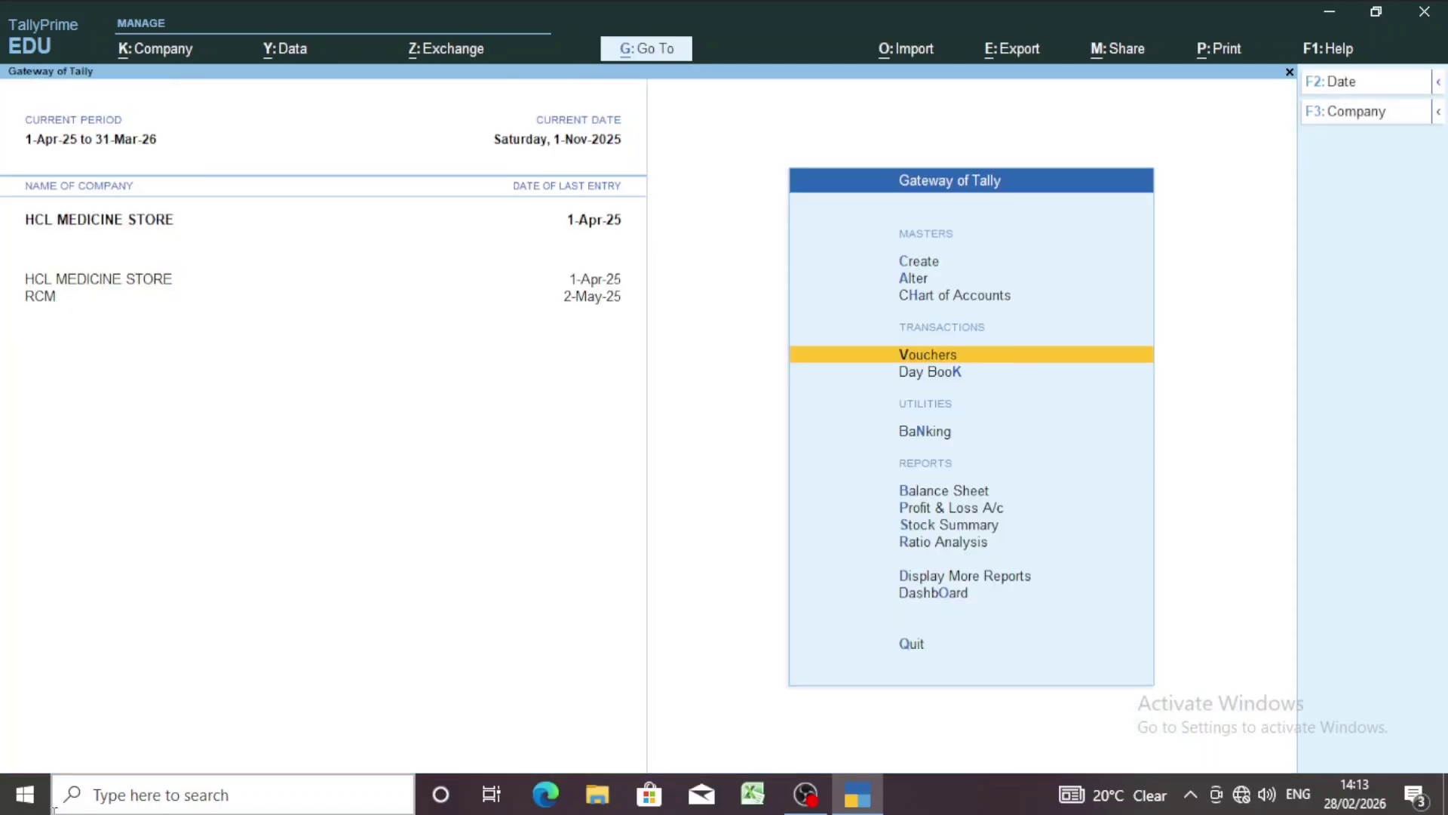
# - Start a new sales voucher dated 1-Nov-25 with Cash as the party and Sales as the sales ledger
pyautogui.press('Return')
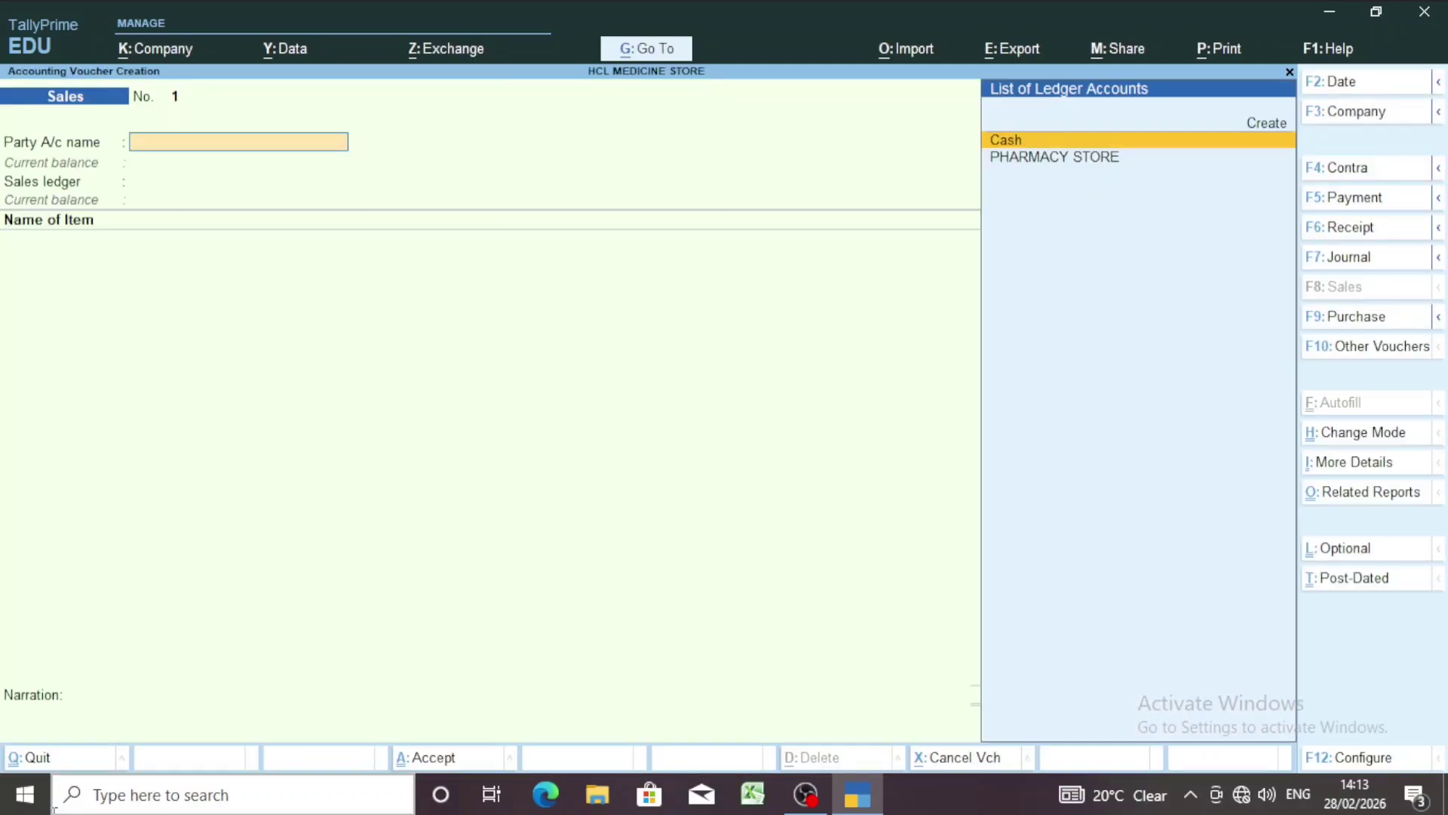
pyautogui.press('F2')
pyautogui.write('1.')
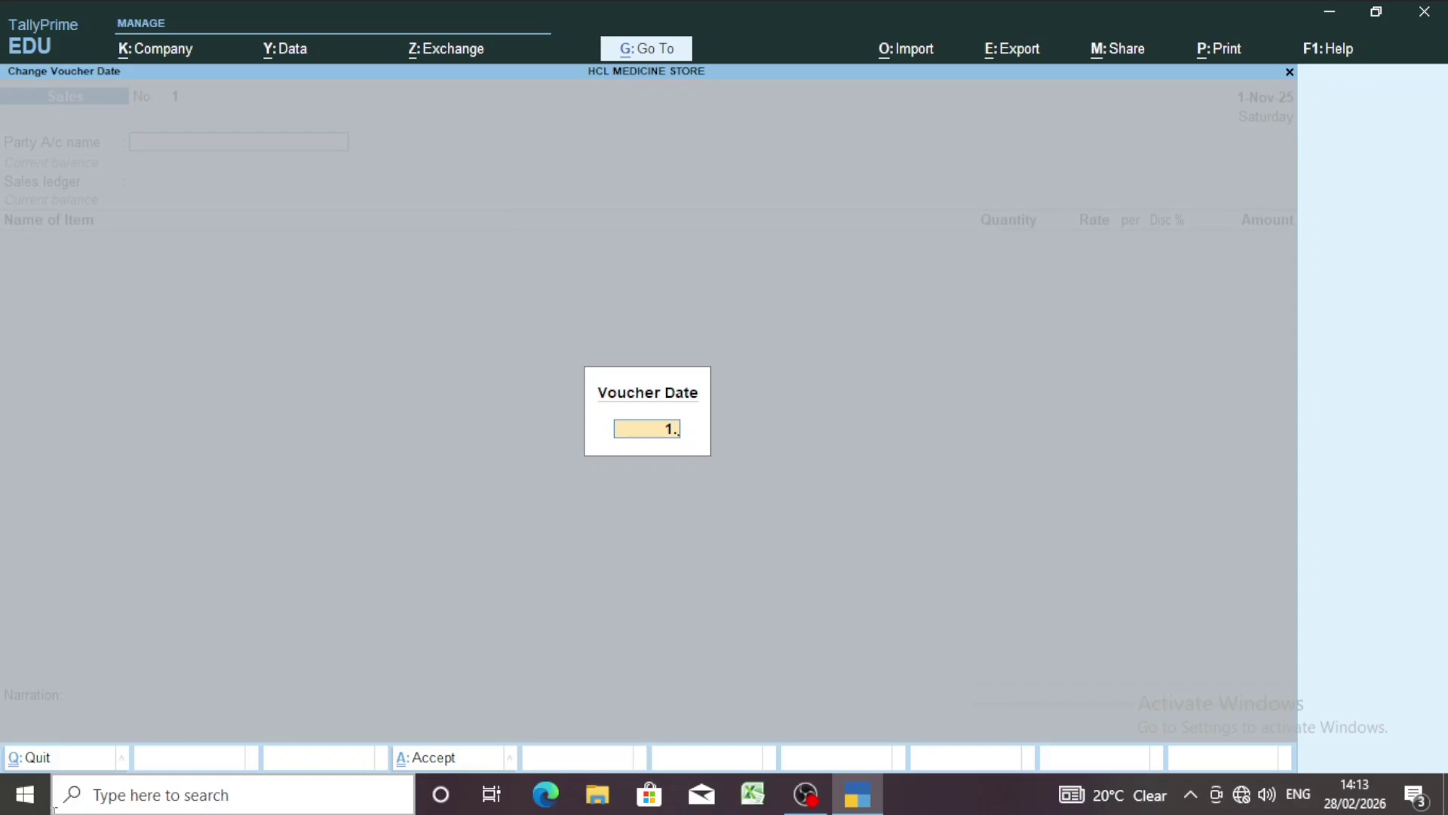
pyautogui.write('11')
pyautogui.press('Return')
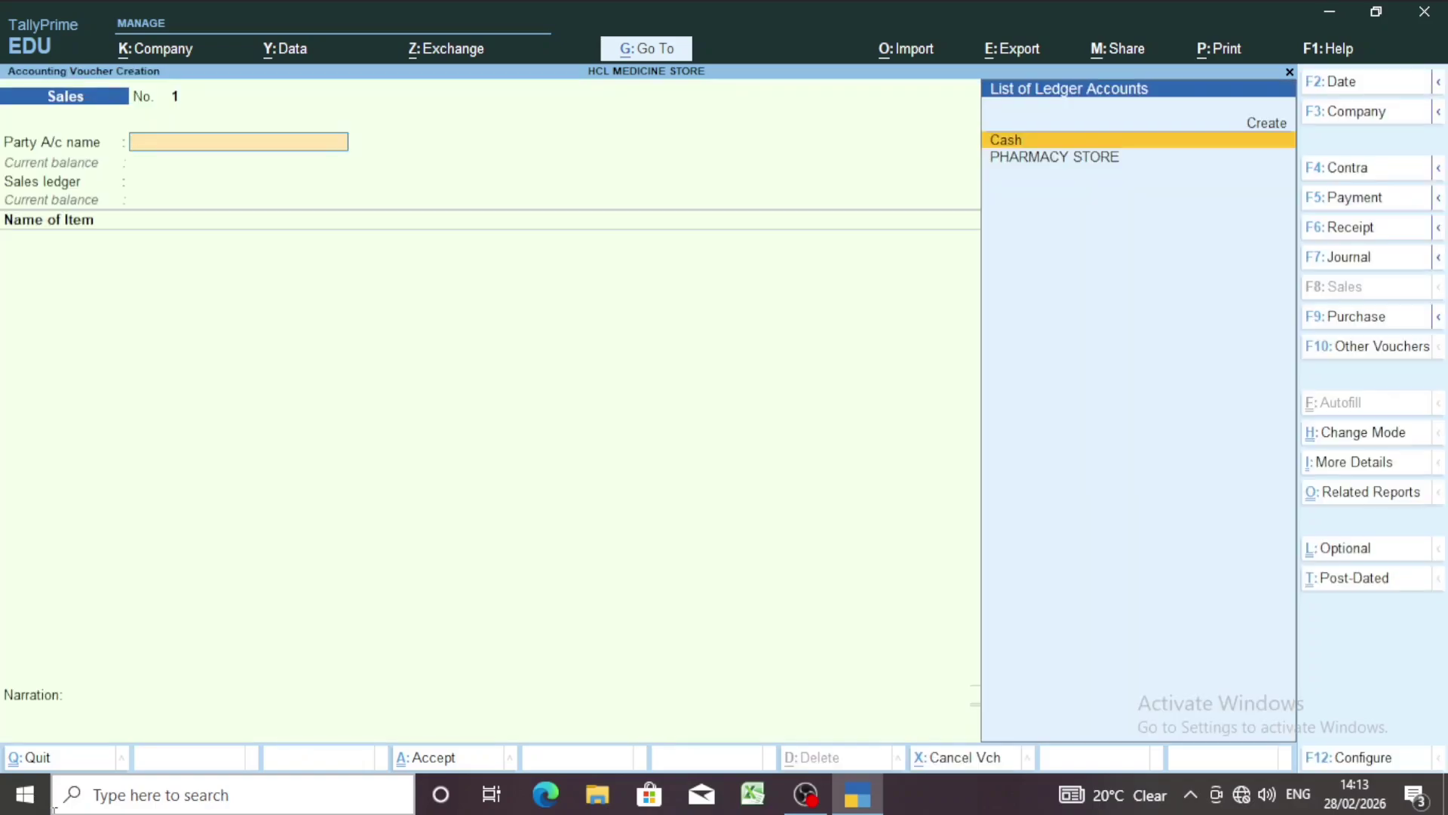
pyautogui.press('Return')
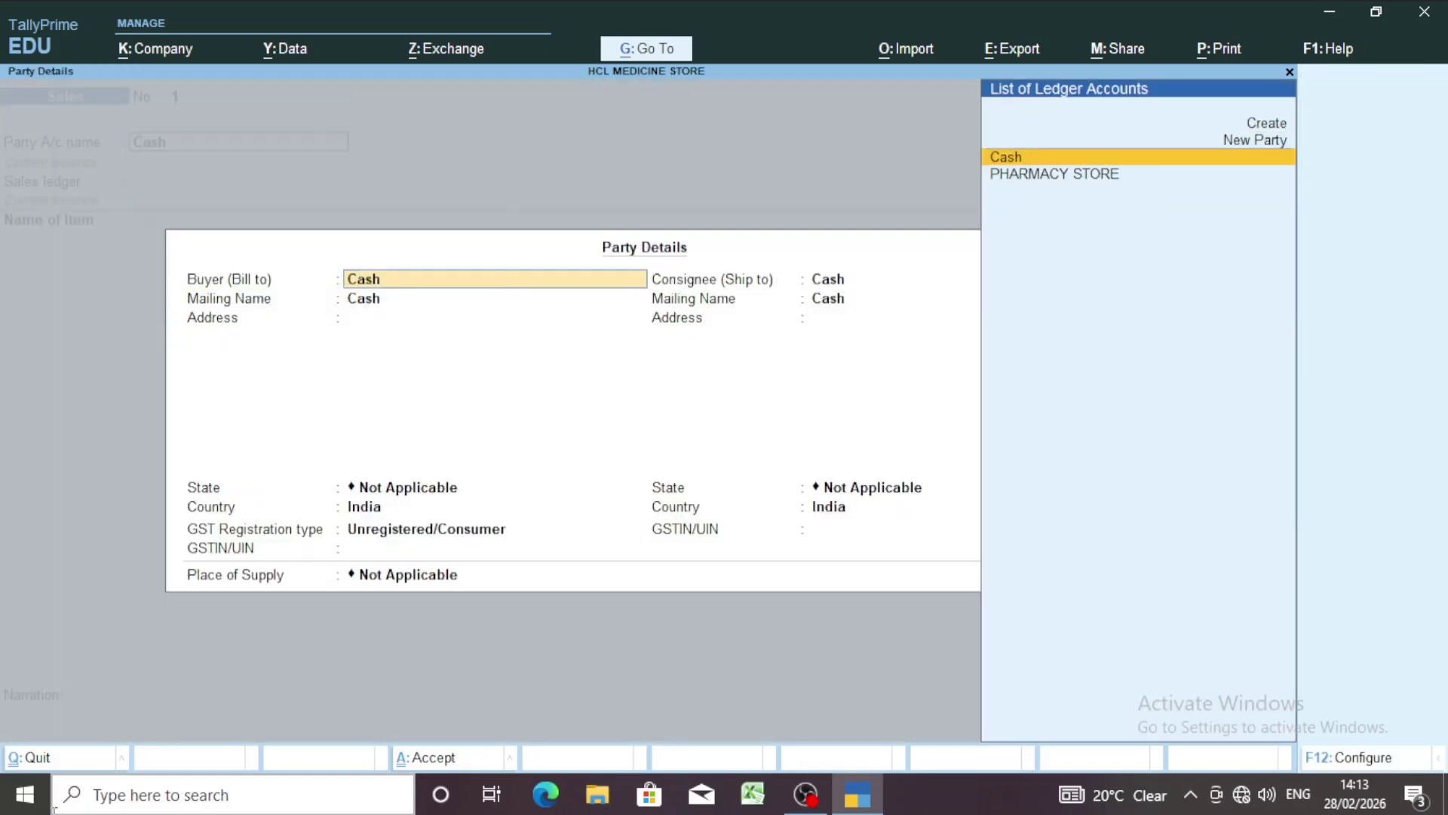
pyautogui.hotkey('ctrl', 'a')
pyautogui.press('Return')
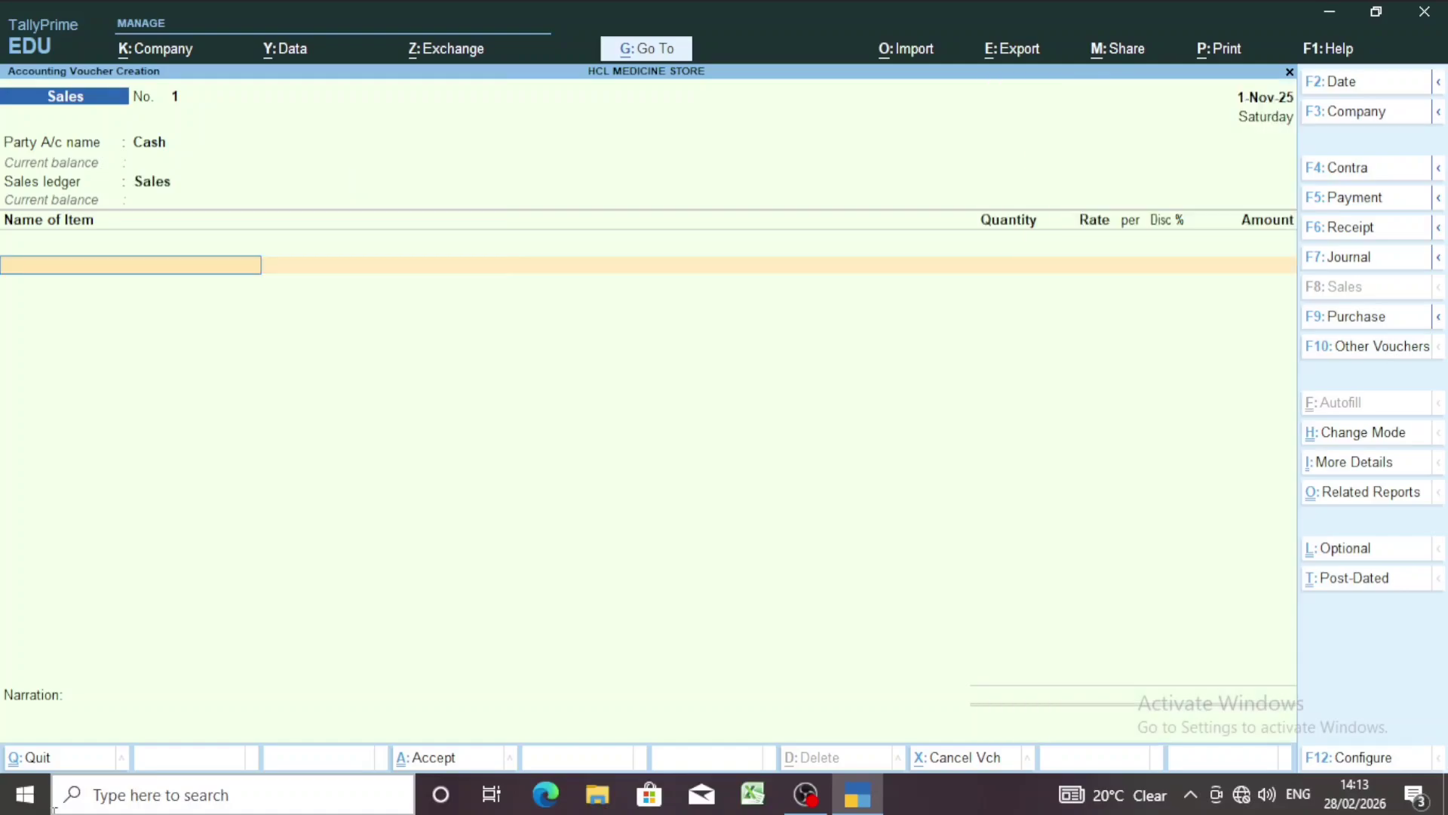
# - Select CROCIN 250MG as the item, check its active batches, and leave the allocation without assigning a batch
pyautogui.press('Down')
pyautogui.press('Down')
pyautogui.press('Down')
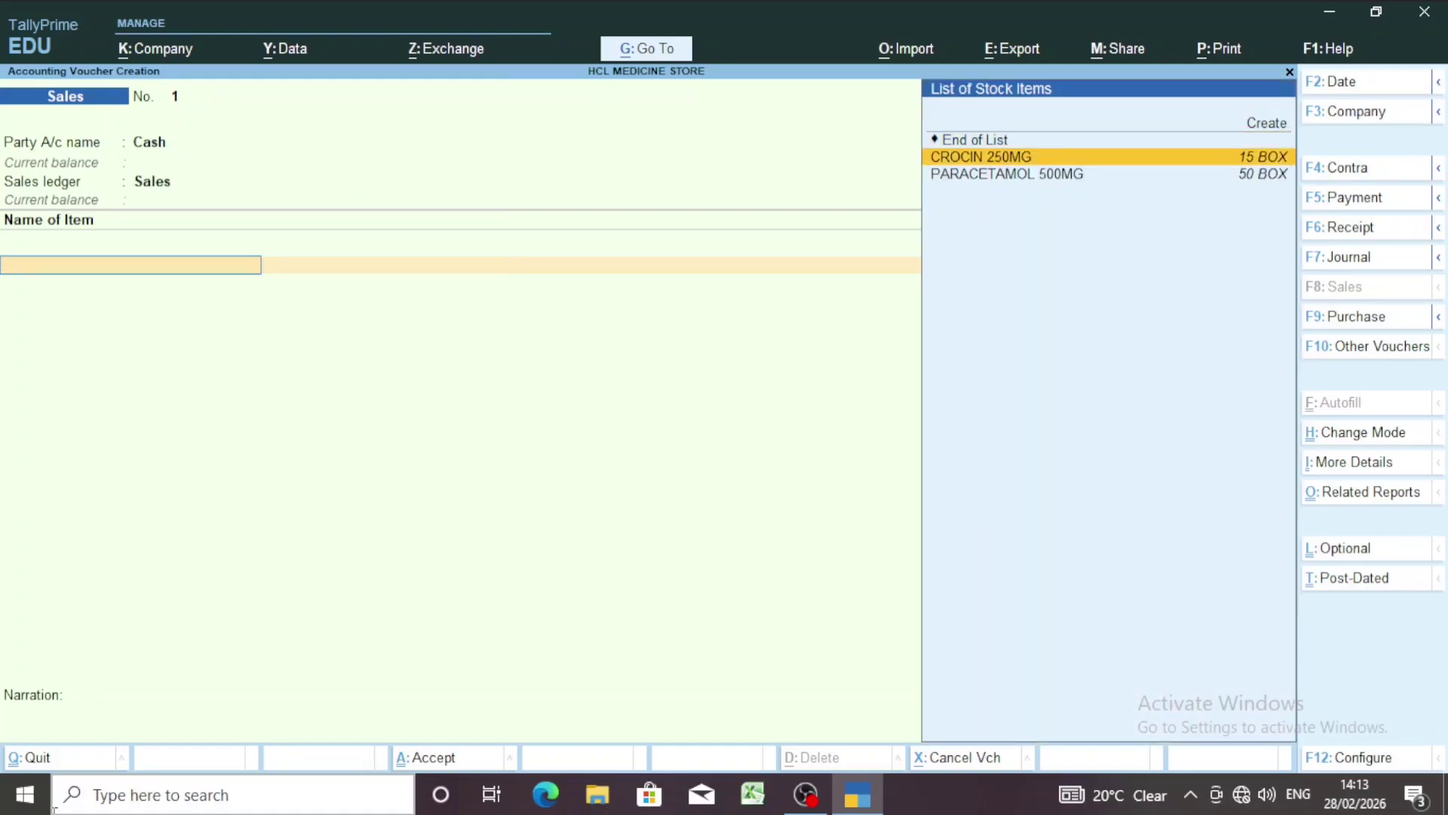
pyautogui.press('Down')
pyautogui.press('Up')
pyautogui.press('Return')
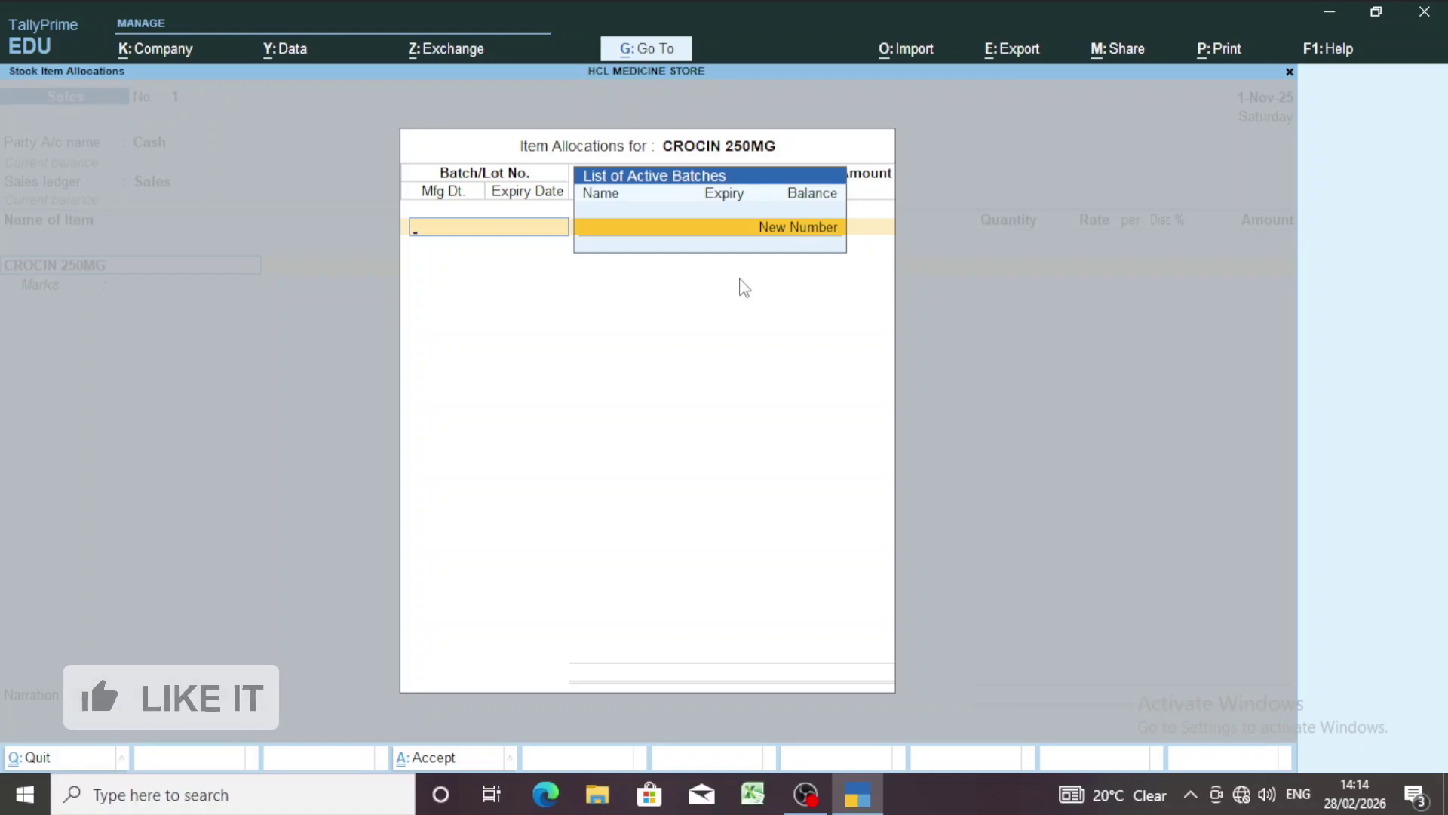
pyautogui.press('Escape')
pyautogui.press('y')
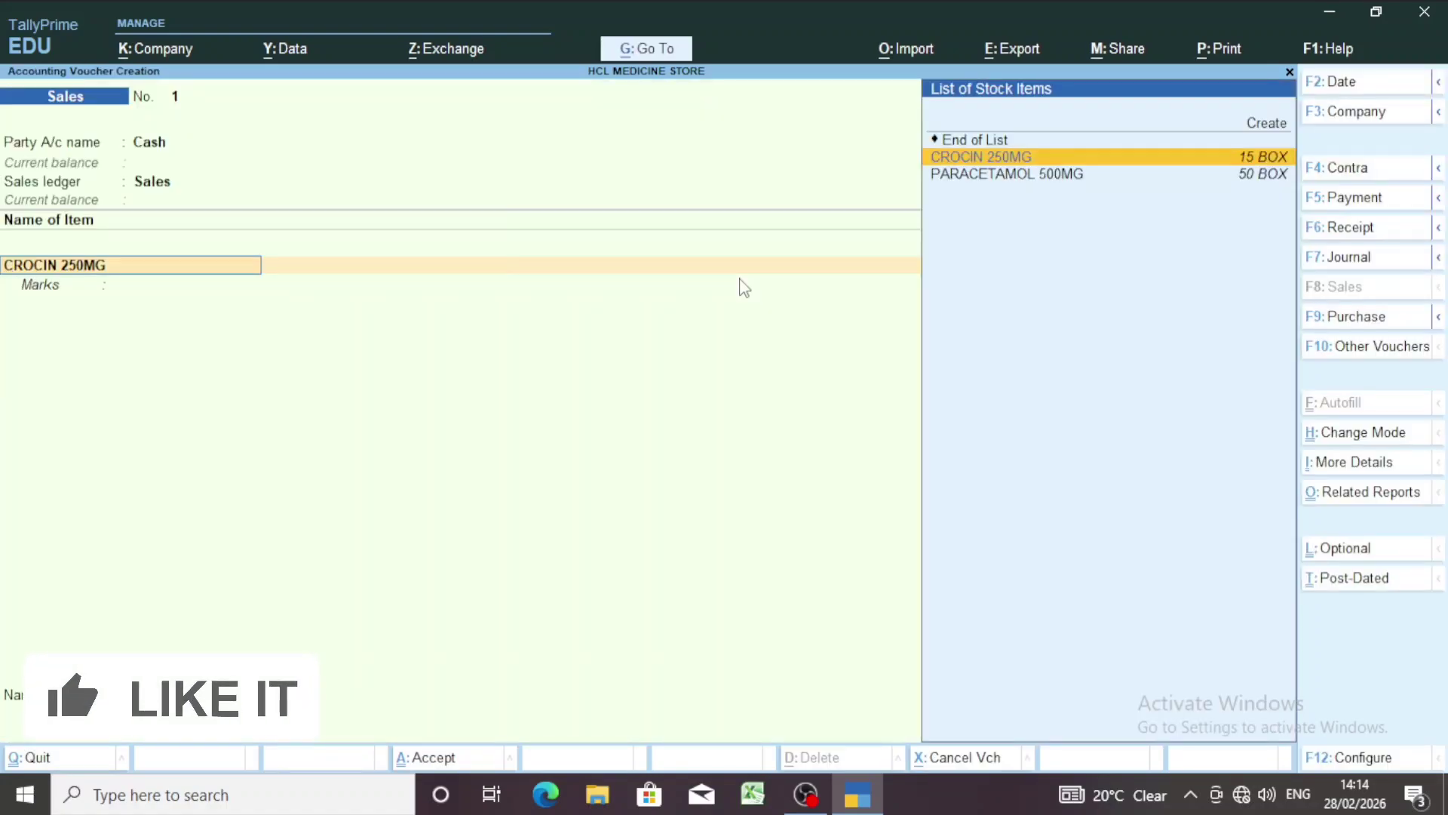
# - Change the voucher type from Sales to Debit Note
pyautogui.press('F10')
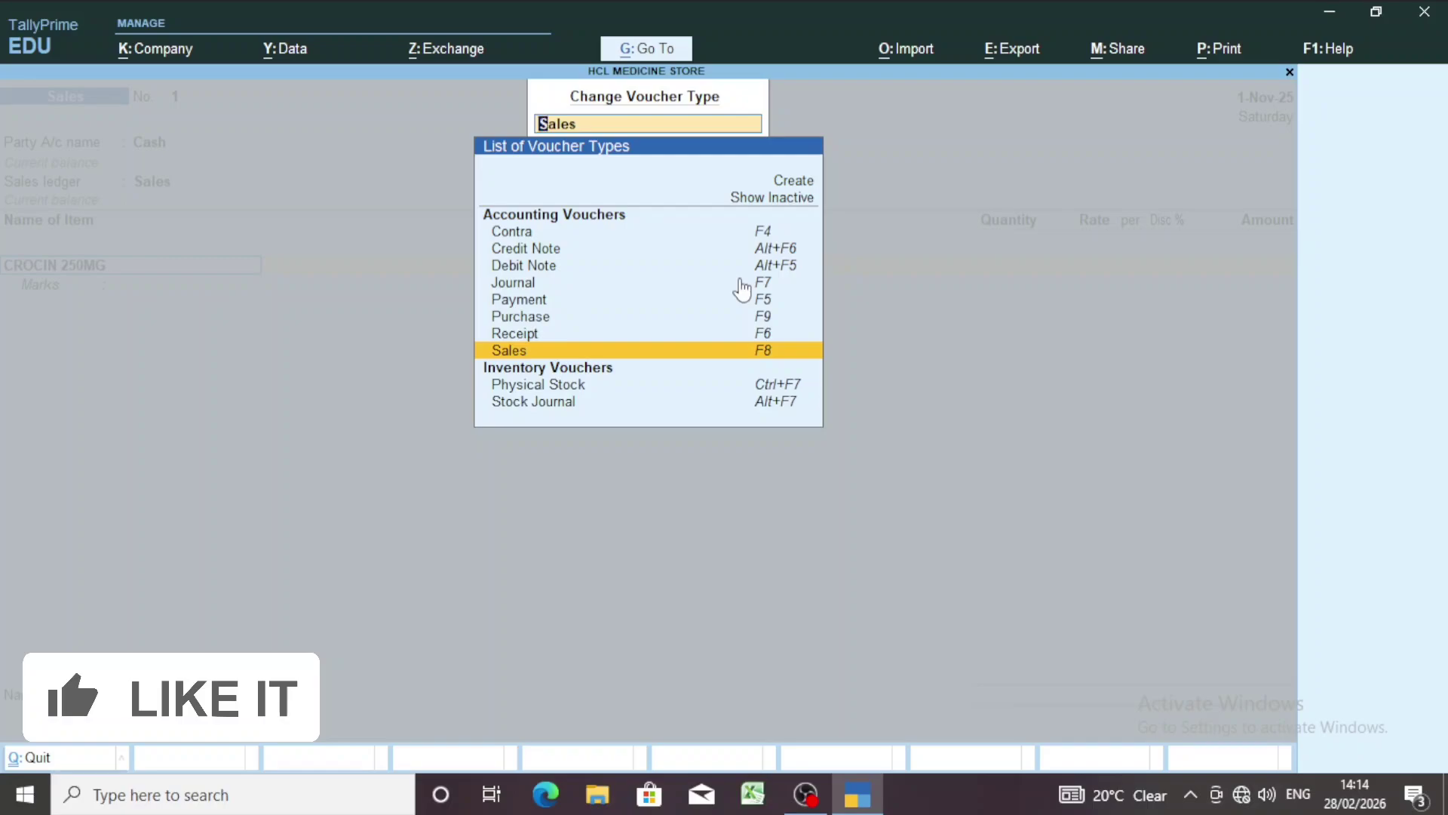
pyautogui.press('Up')
pyautogui.press('Up')
pyautogui.press('Up')
pyautogui.press('Up')
pyautogui.press('Up')
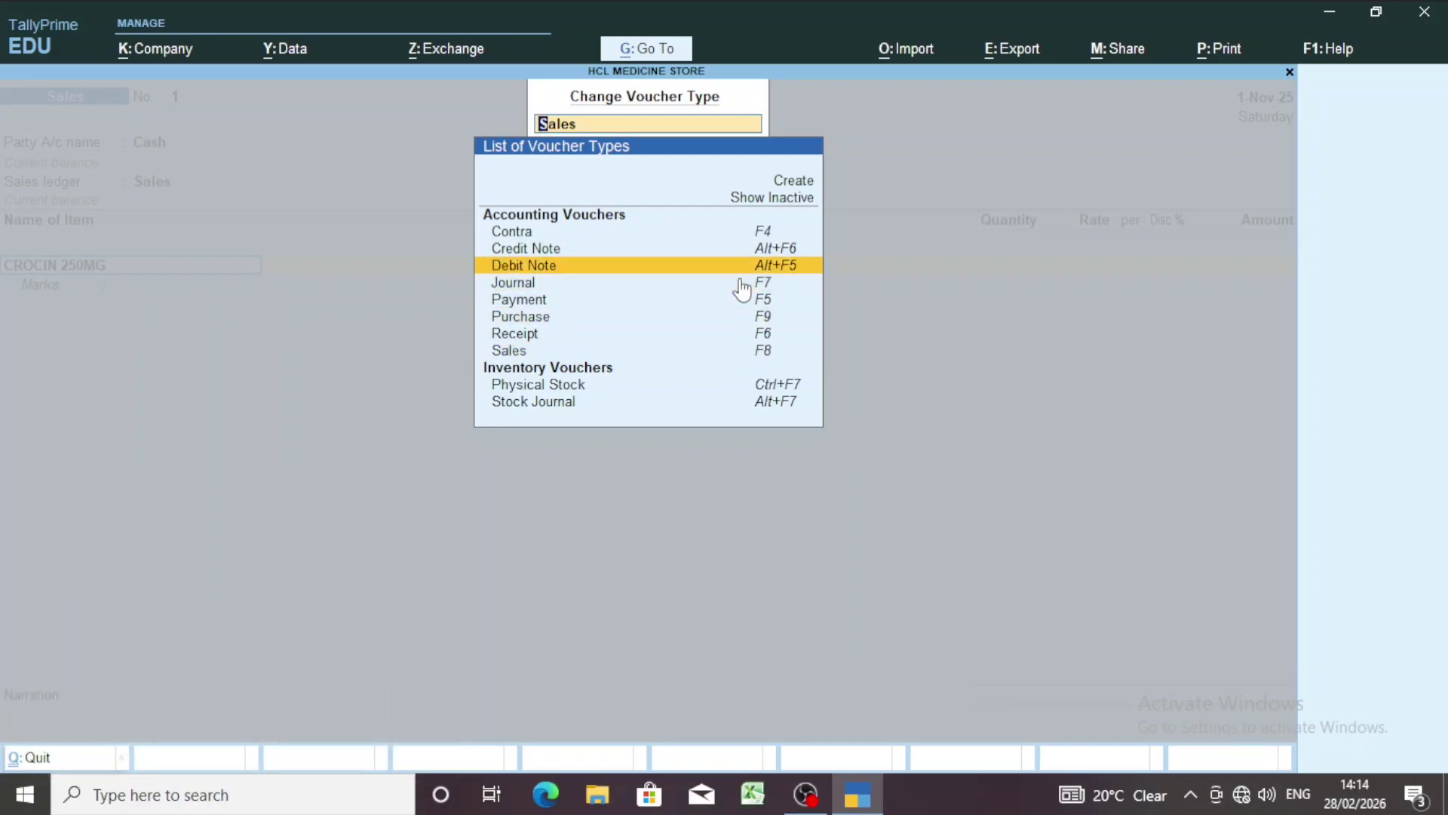
pyautogui.press('Return')
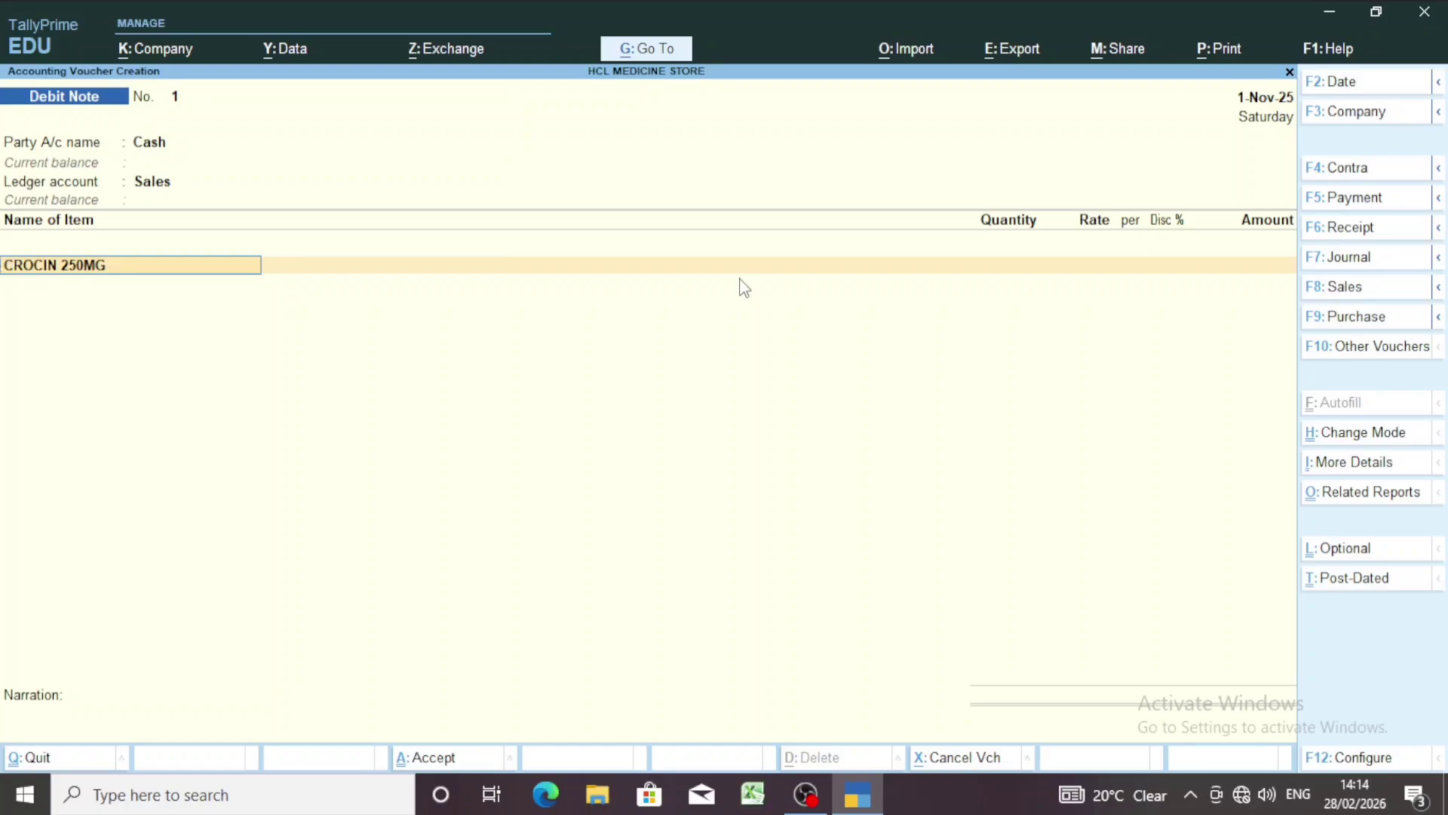
# - Check the active batches offered for CROCIN 250MG in the debit note, and leave the allocation
pyautogui.press('Return')
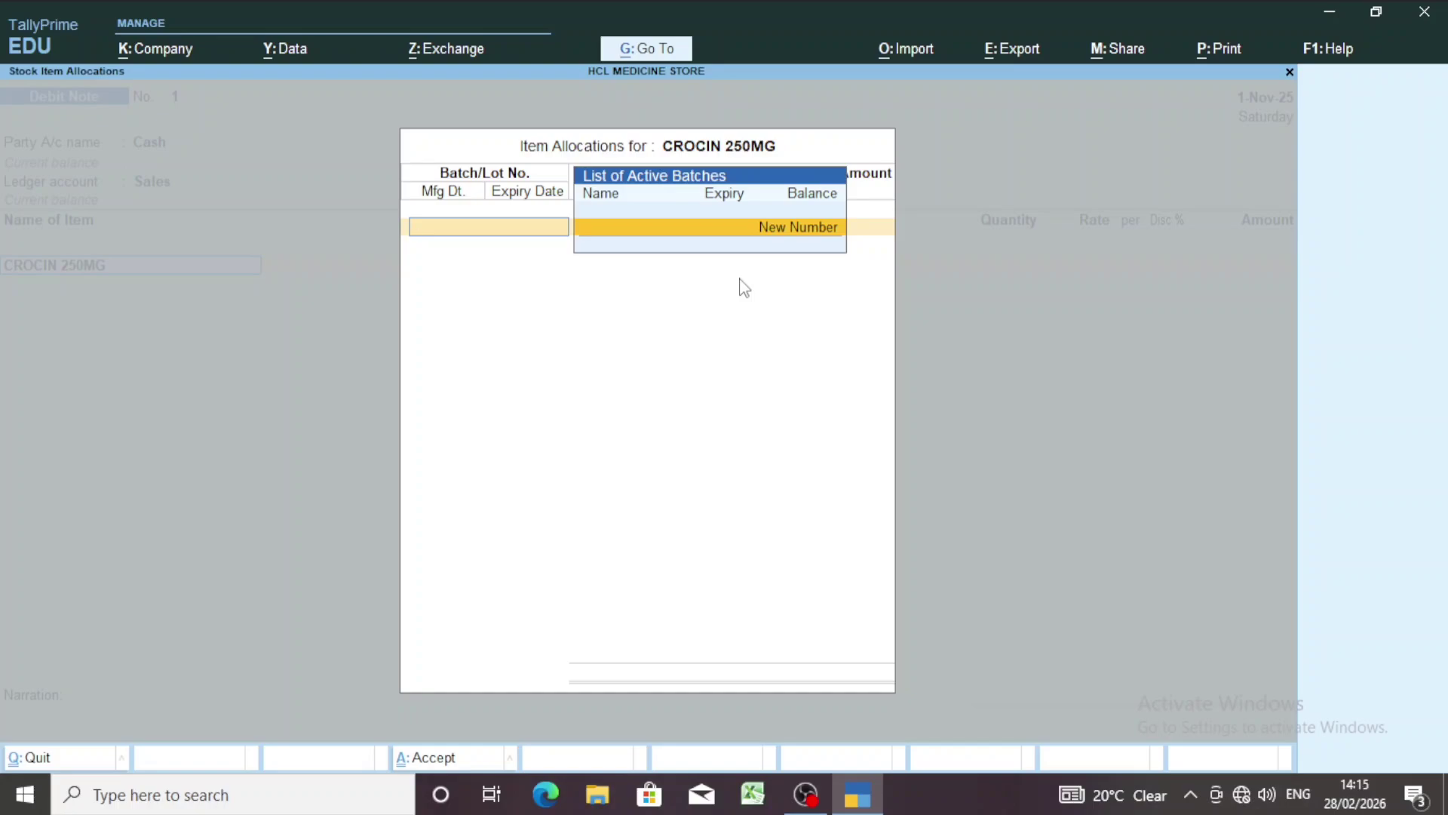
pyautogui.press('Escape')
pyautogui.press('Return')
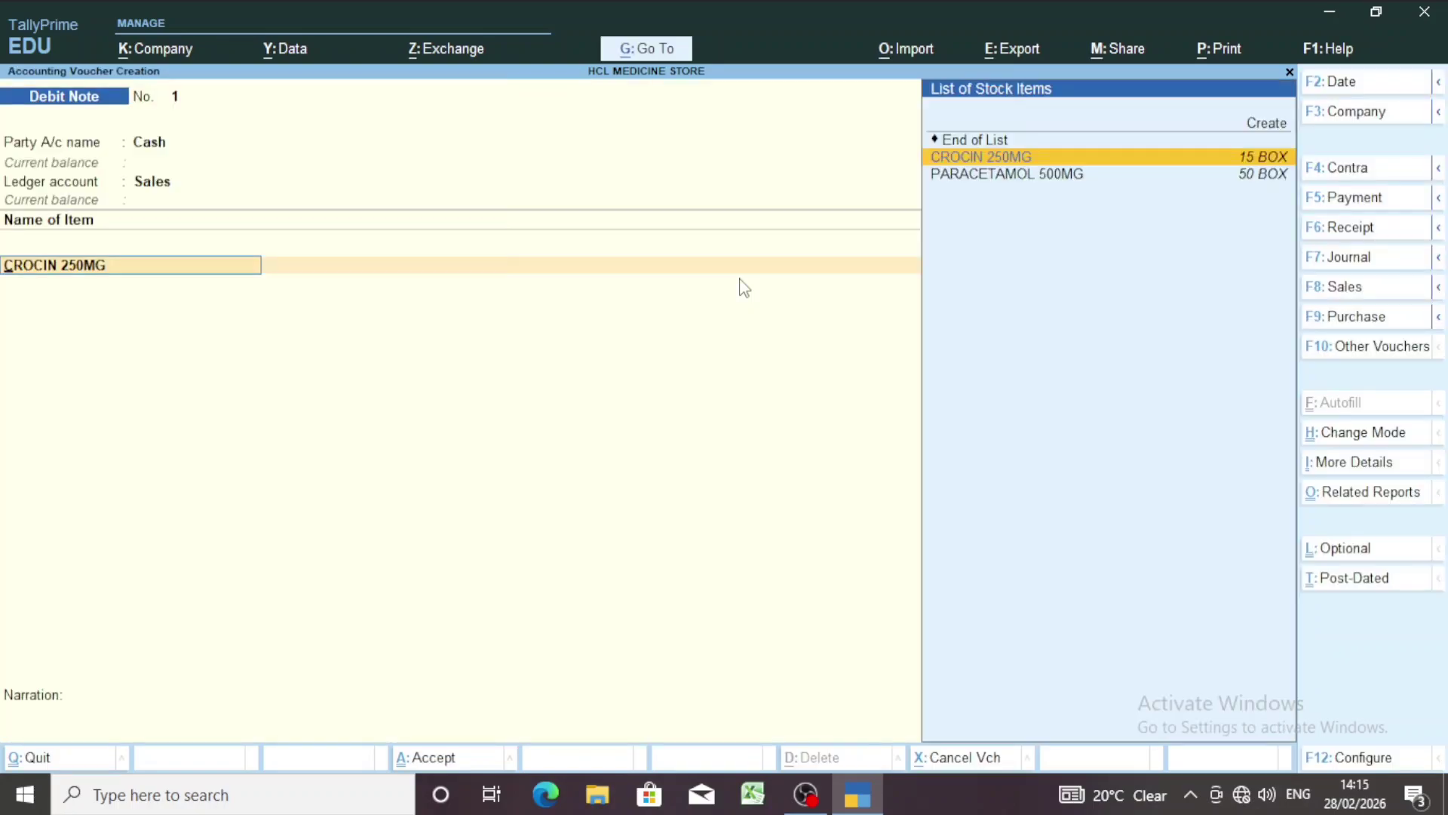
# - Enable the use of expired batches for stock items in the debit note's voucher configuration and save the setting
pyautogui.press('F12')
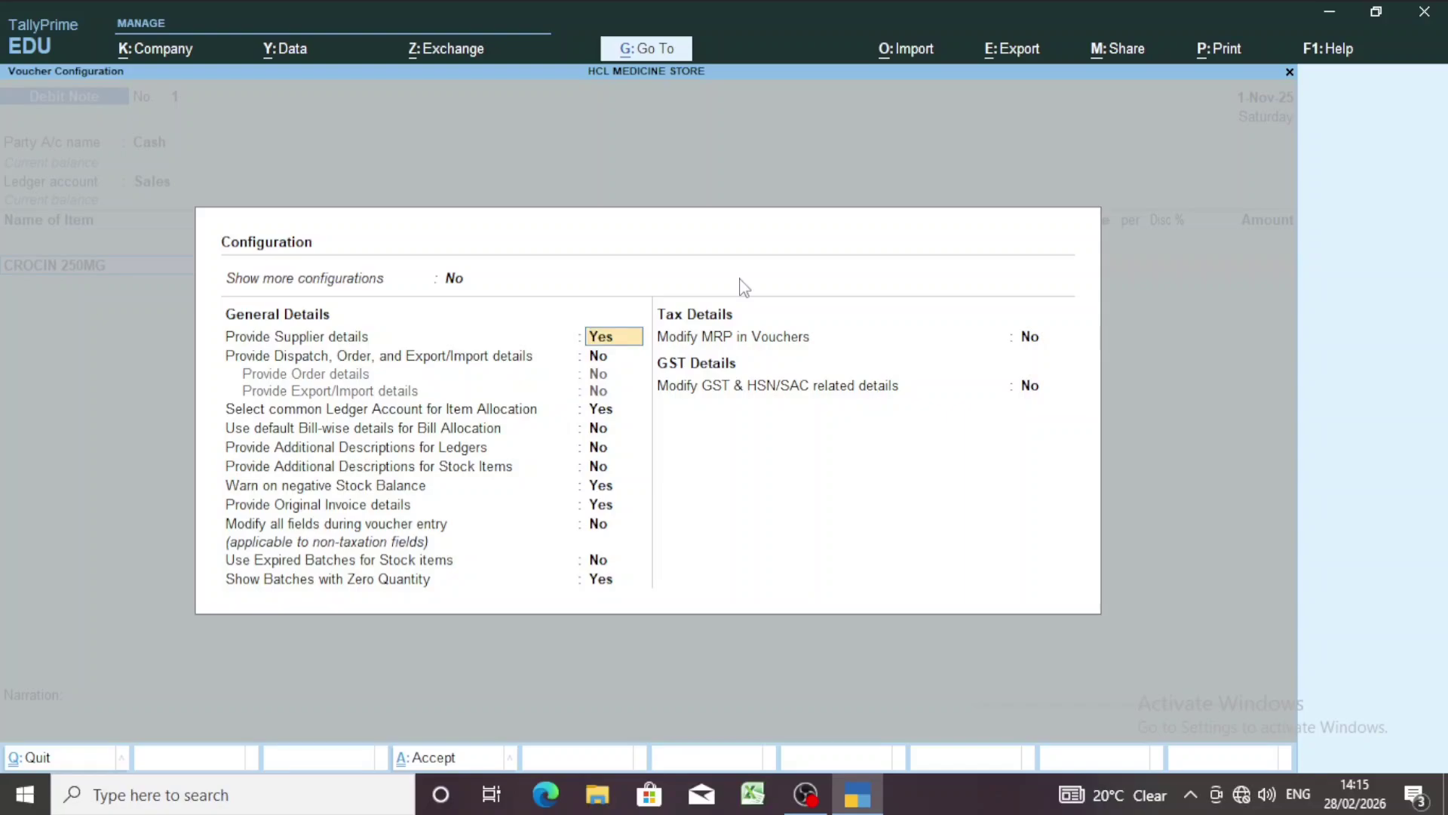
pyautogui.press('Down')
pyautogui.press('Down')
pyautogui.press('Down')
pyautogui.press('Down')
pyautogui.press('Down')
pyautogui.press('Down')
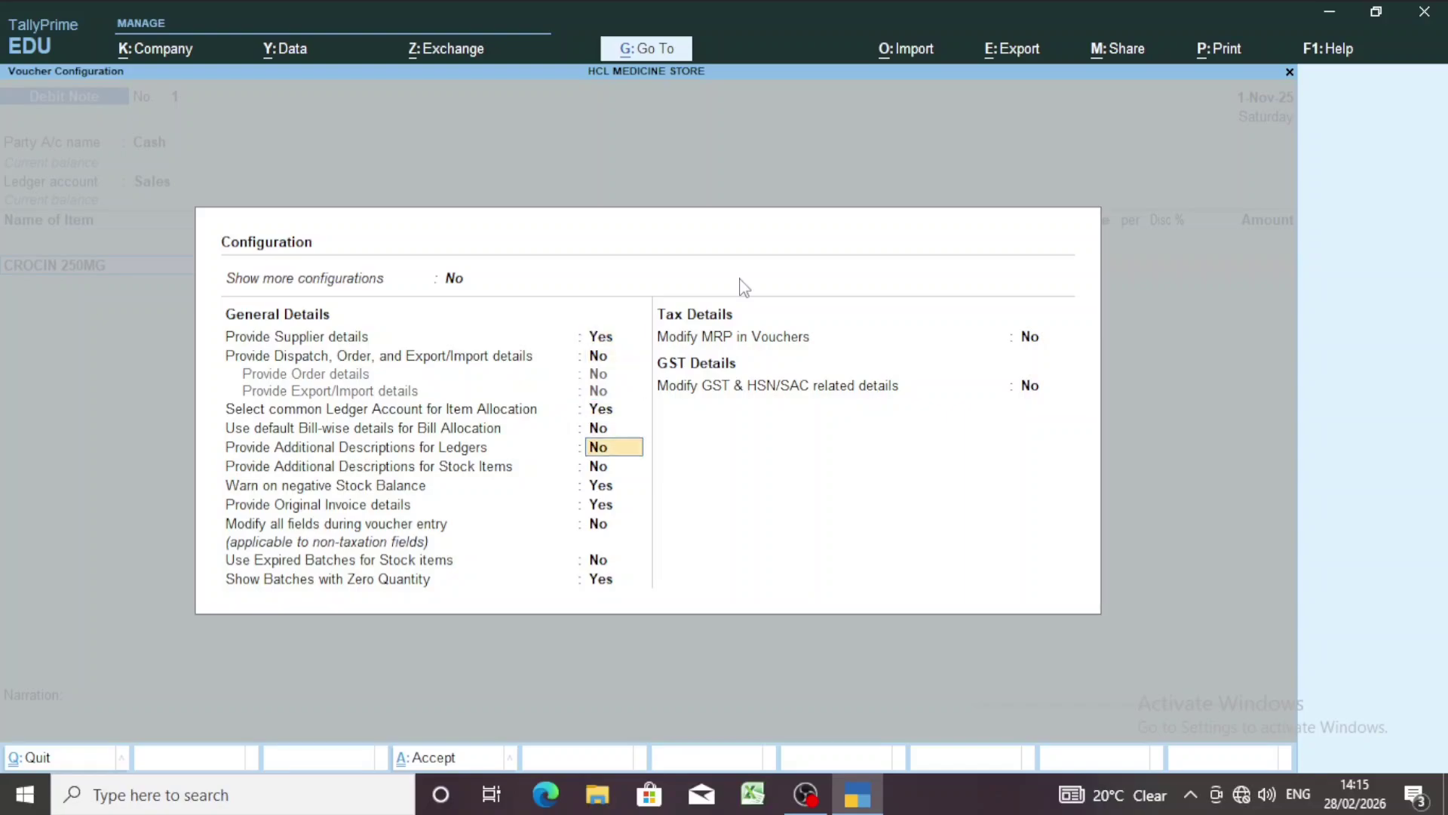
pyautogui.press('Down')
pyautogui.press('Down')
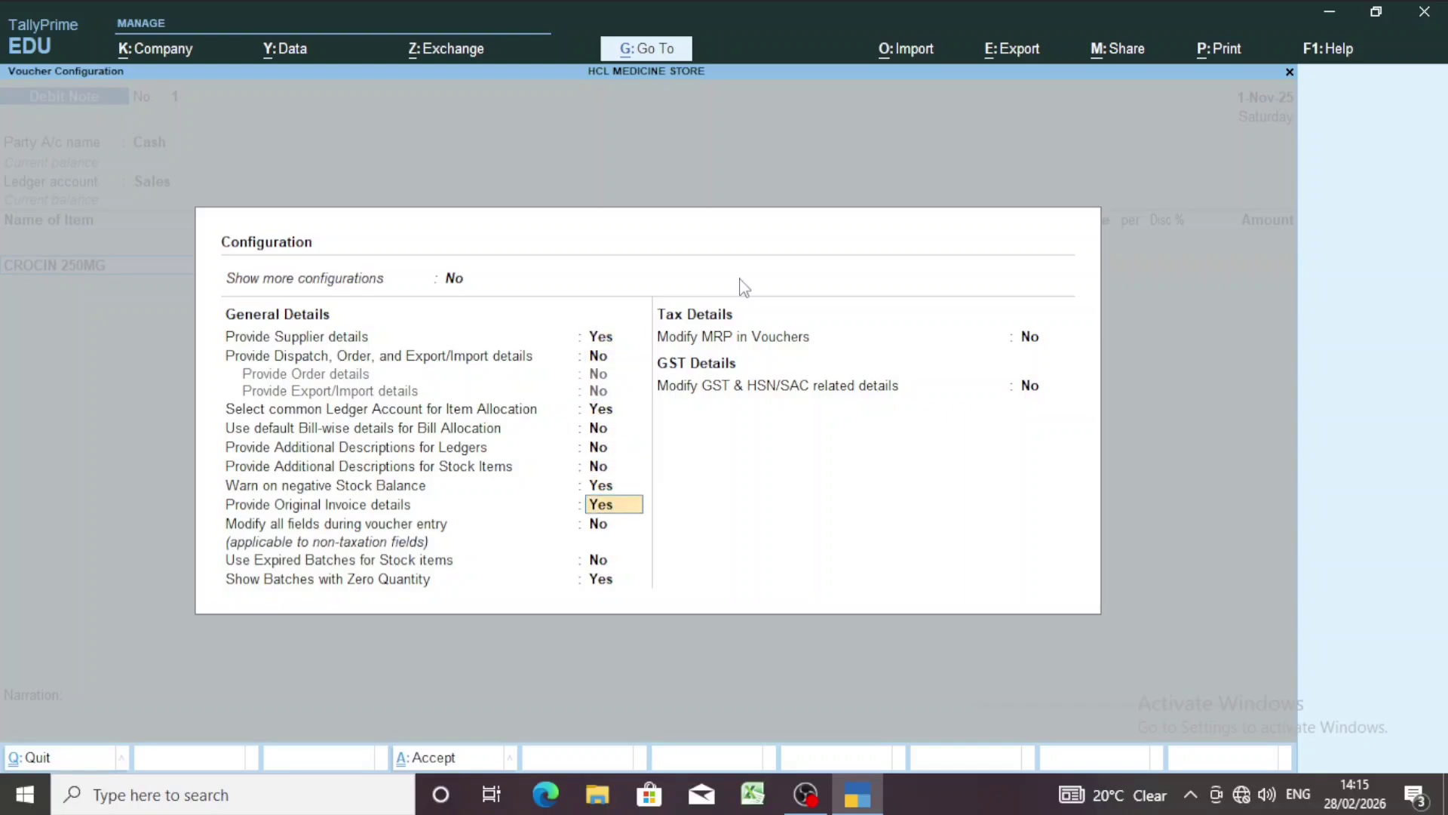
pyautogui.press('Down')
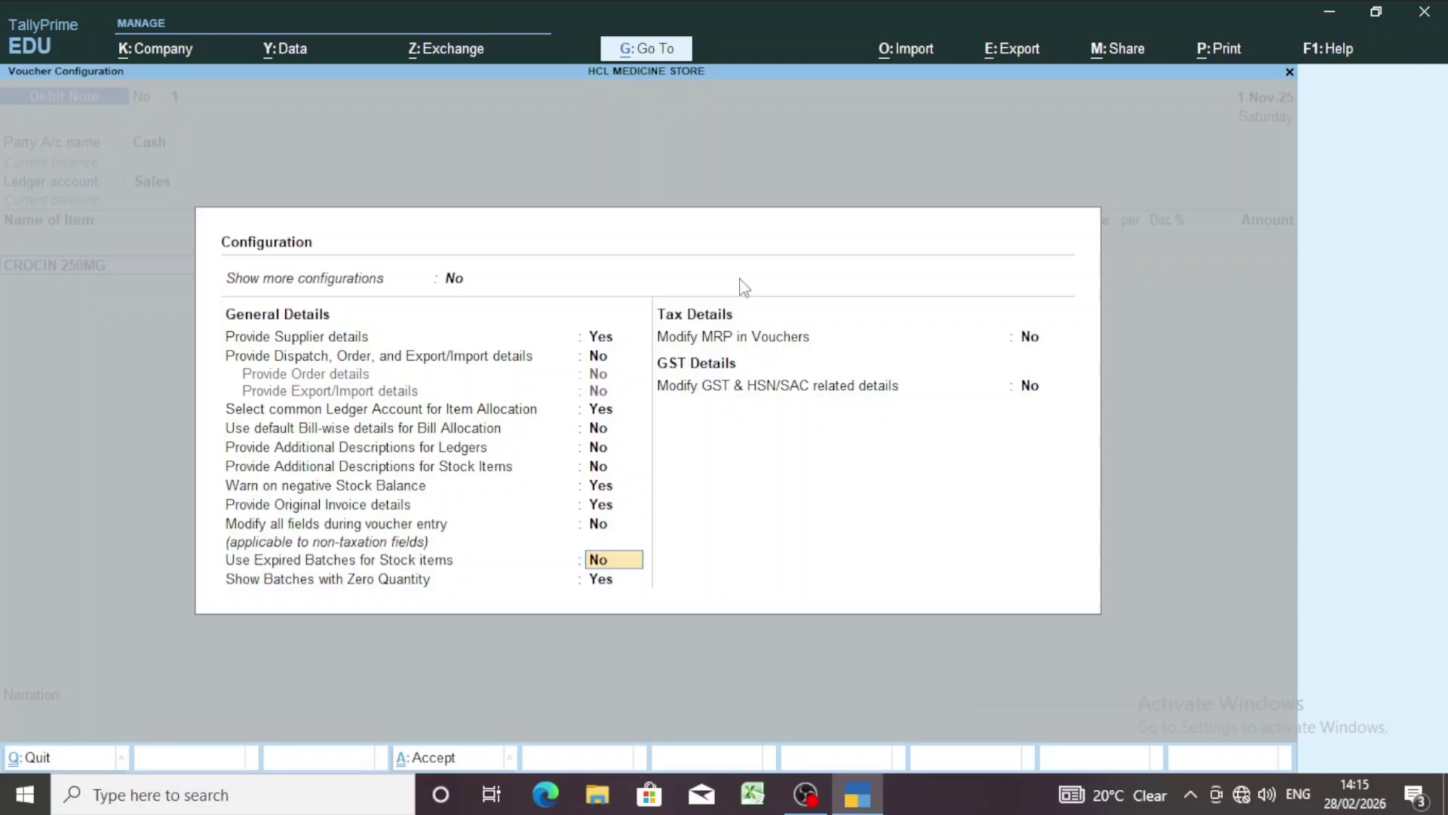
pyautogui.write('y')
pyautogui.press('Return')
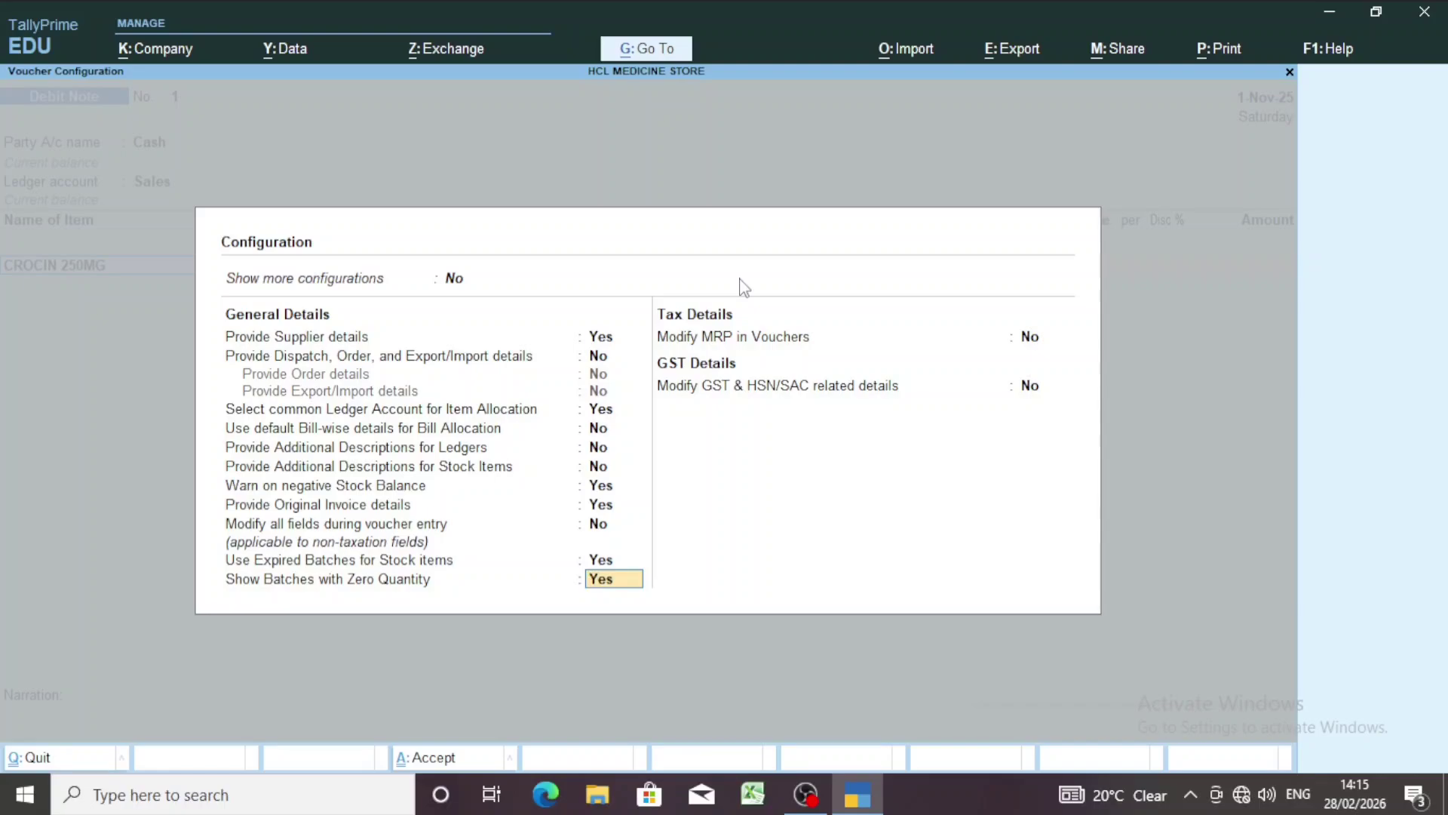
pyautogui.press('Up')
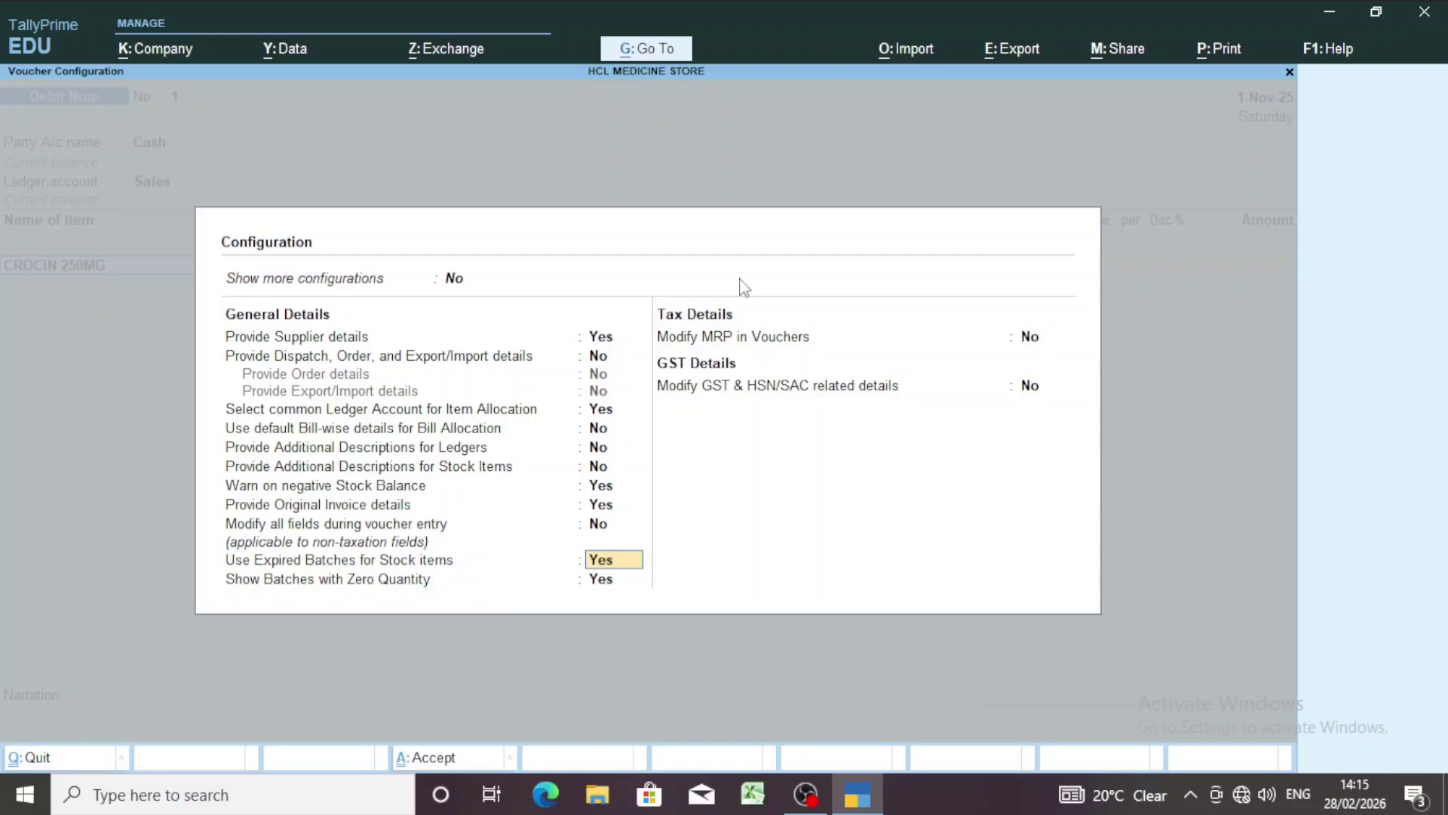
pyautogui.press('Return')
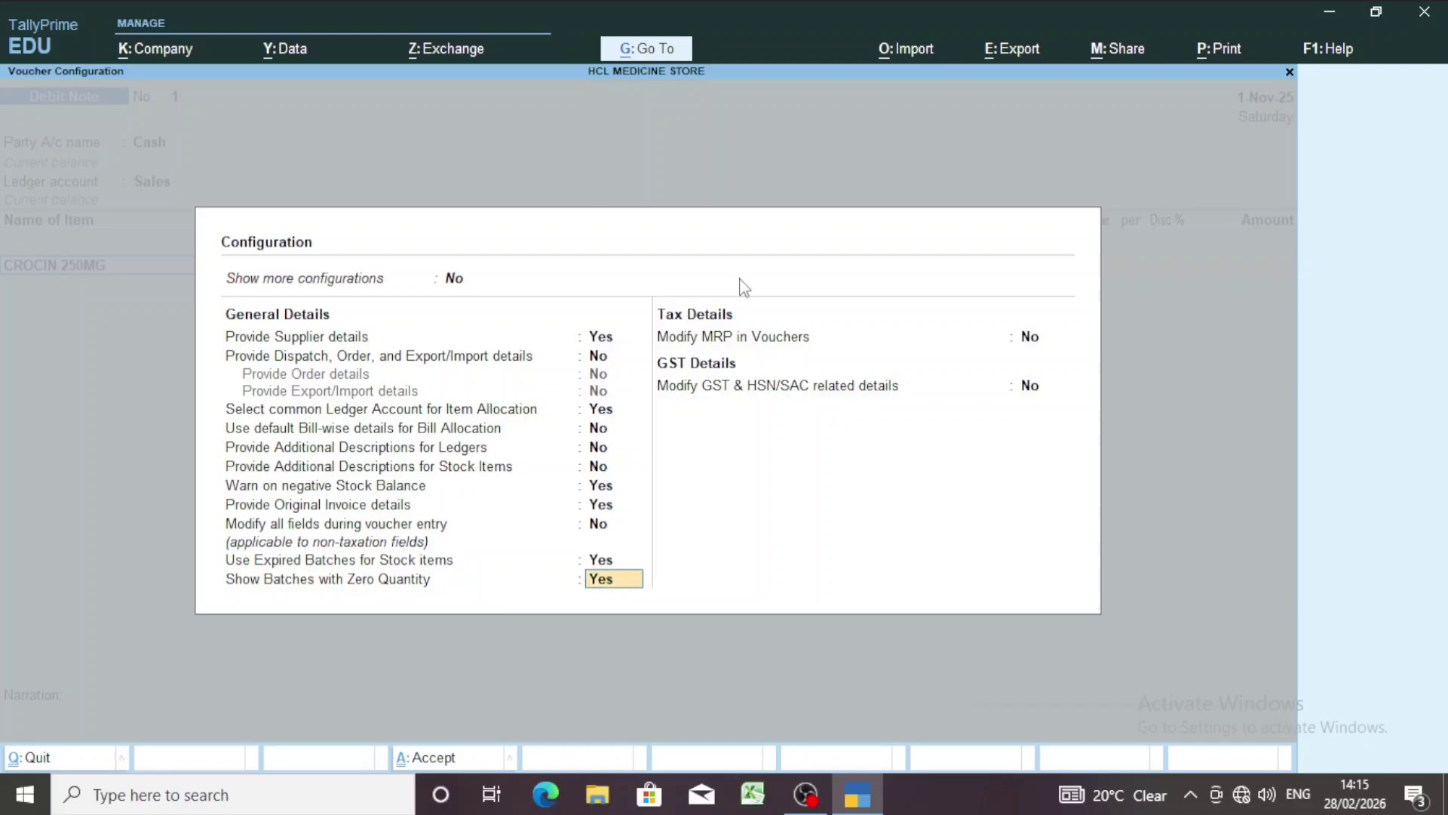
pyautogui.press('ctrl')
pyautogui.hotkey('ctrl', 'a')
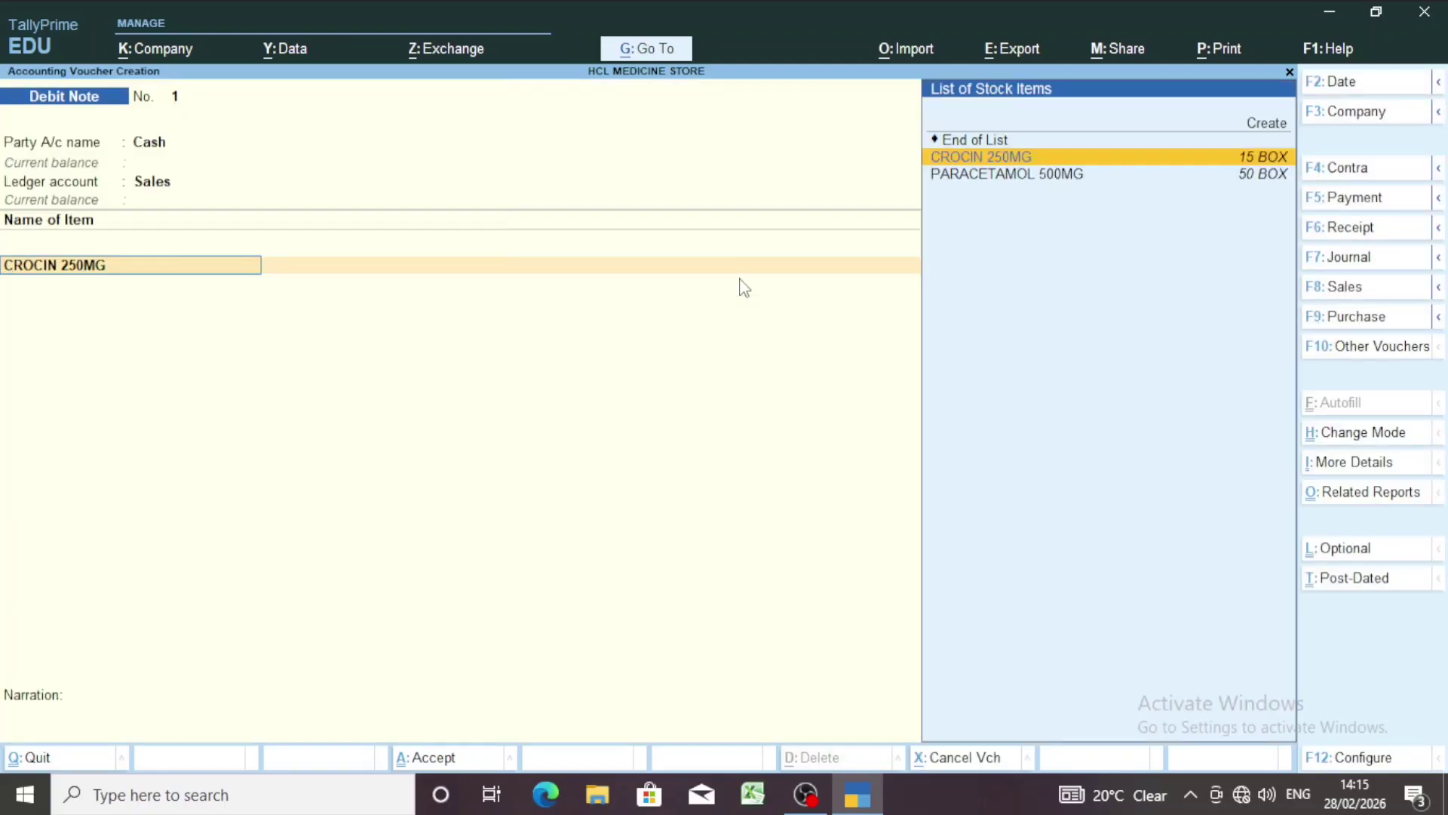
# - Allocate 10 BOX of CROCIN 250MG from expired batch CRN-101 at a rate of 50.00 per BOX
pyautogui.press('Return')
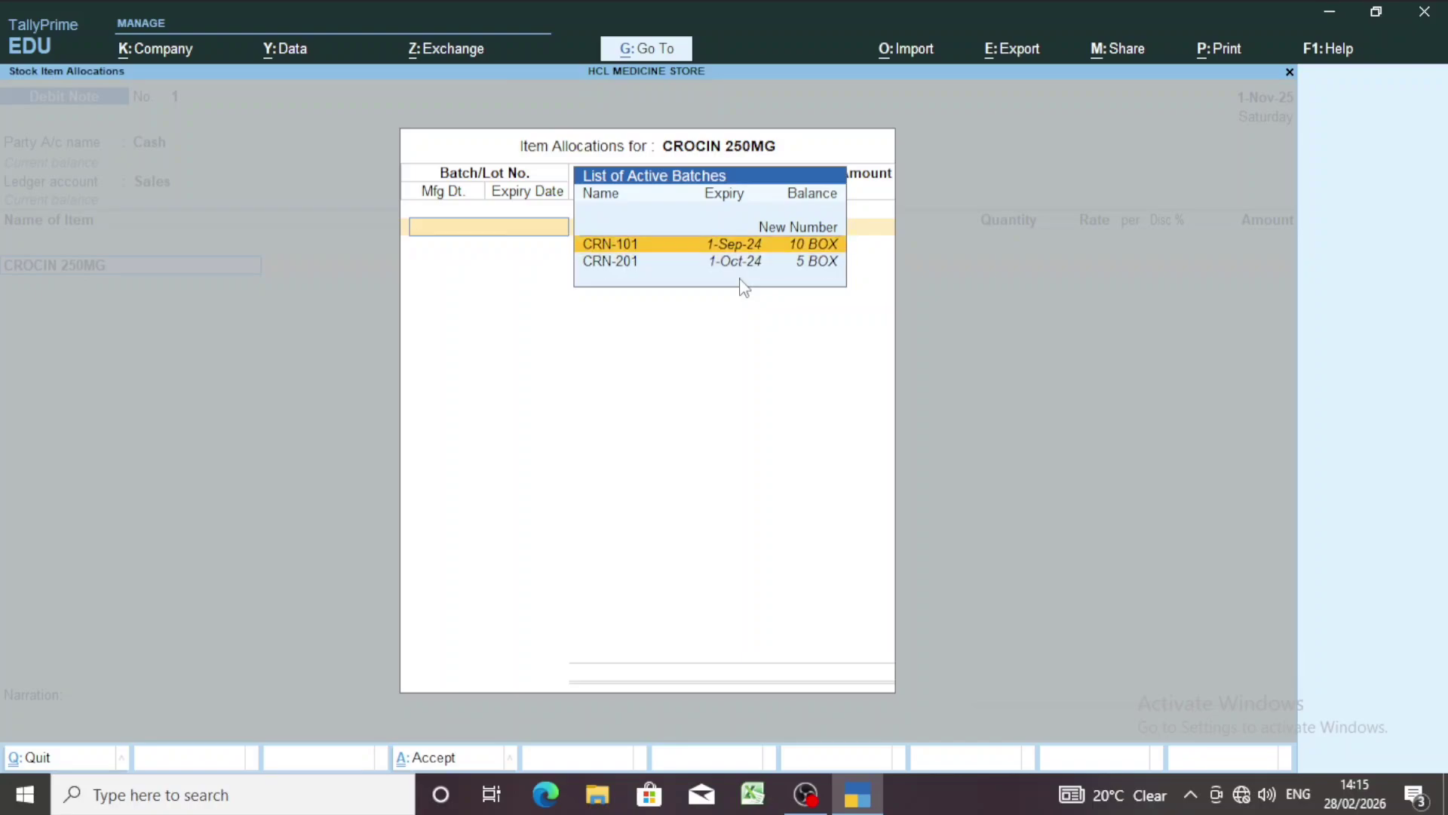
pyautogui.press('Return')
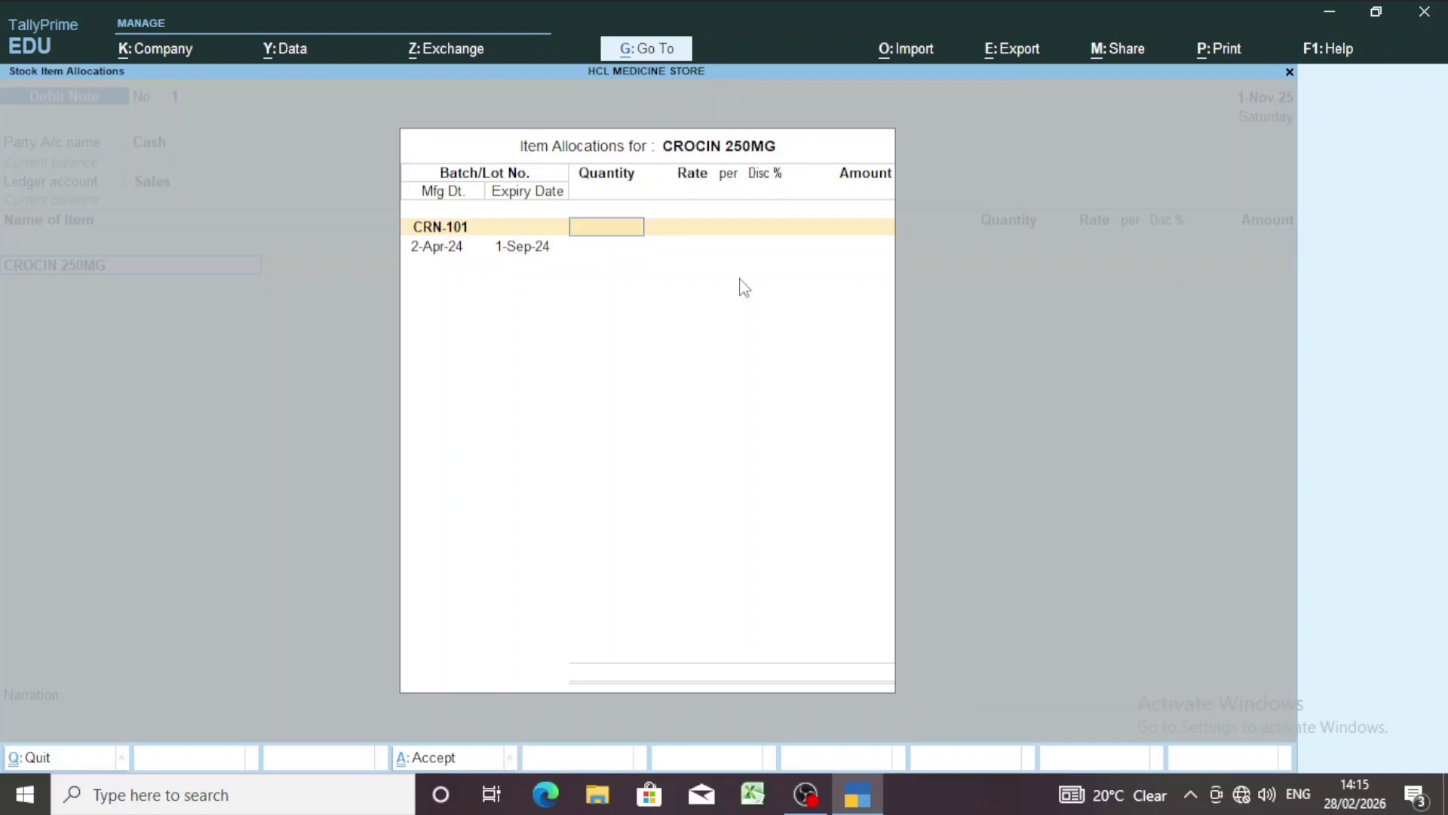
pyautogui.write('10')
pyautogui.press('Return')
pyautogui.press('Return')
pyautogui.press('Return')
pyautogui.press('Return')
pyautogui.press('Return')
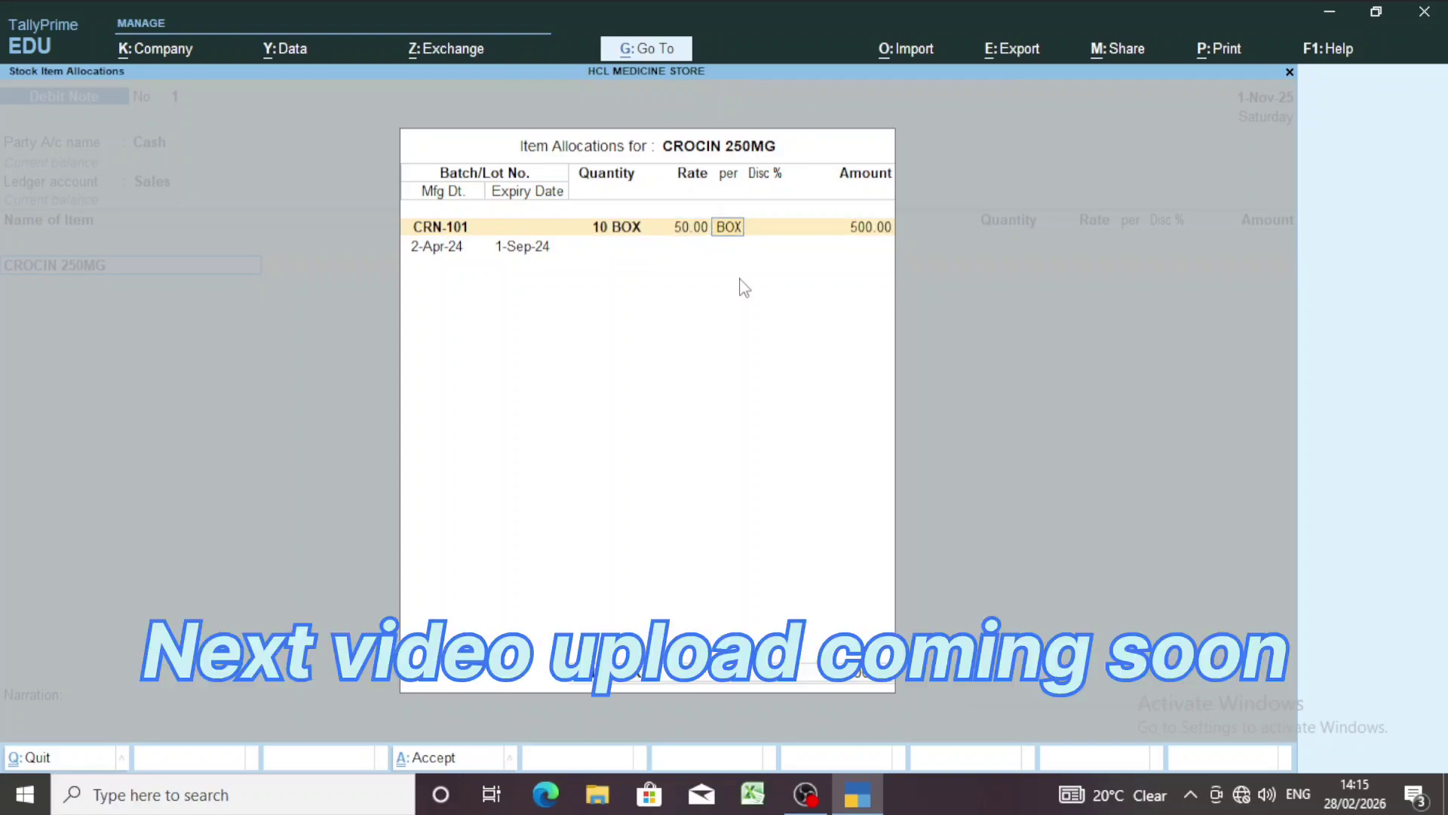
pyautogui.press('Return')
pyautogui.press('Return')
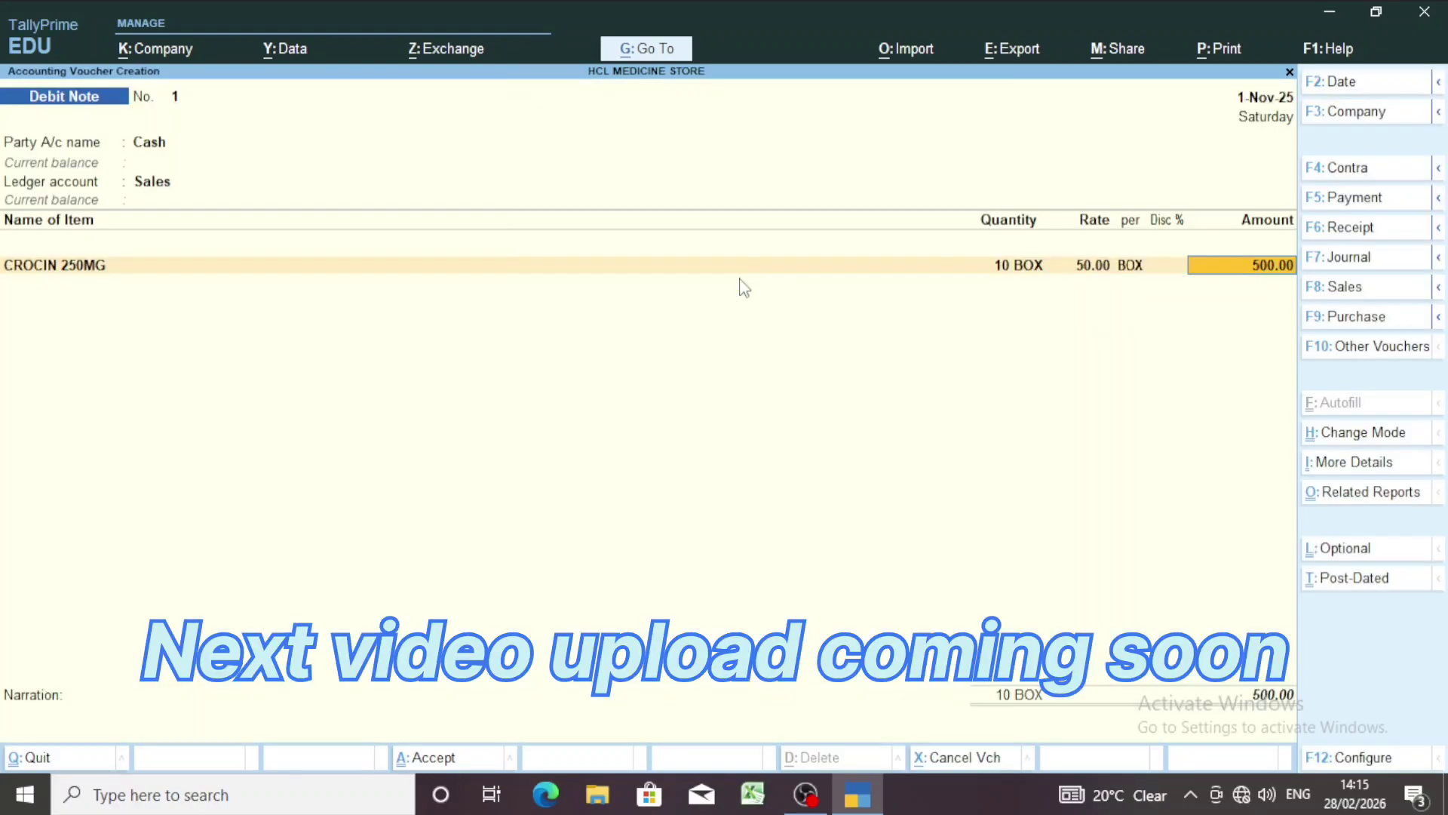
# - End the item list after CROCIN 250MG, leave the narration blank, and save the debit note
pyautogui.press('Return')
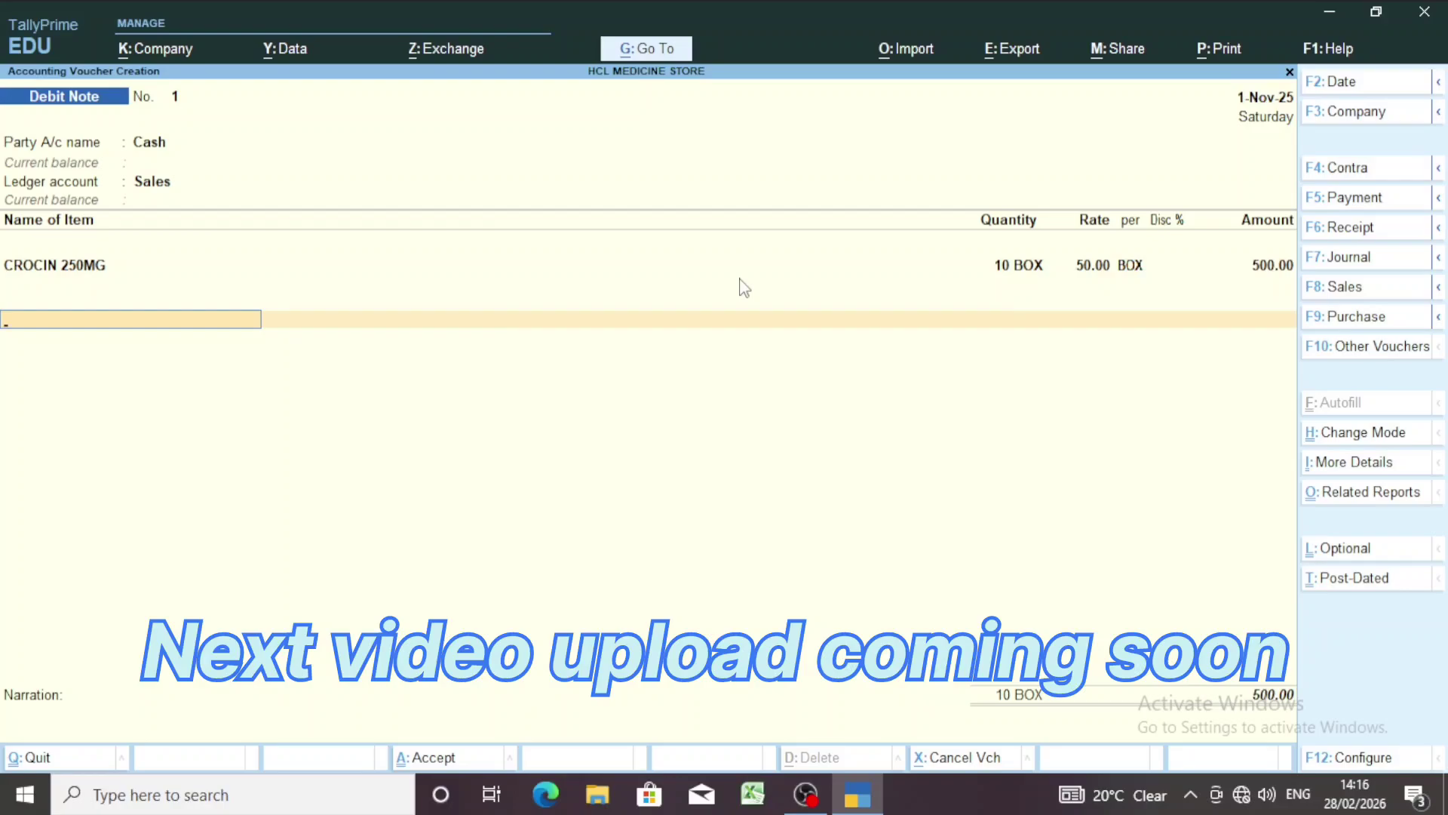
pyautogui.press('Return')
pyautogui.press('Return')
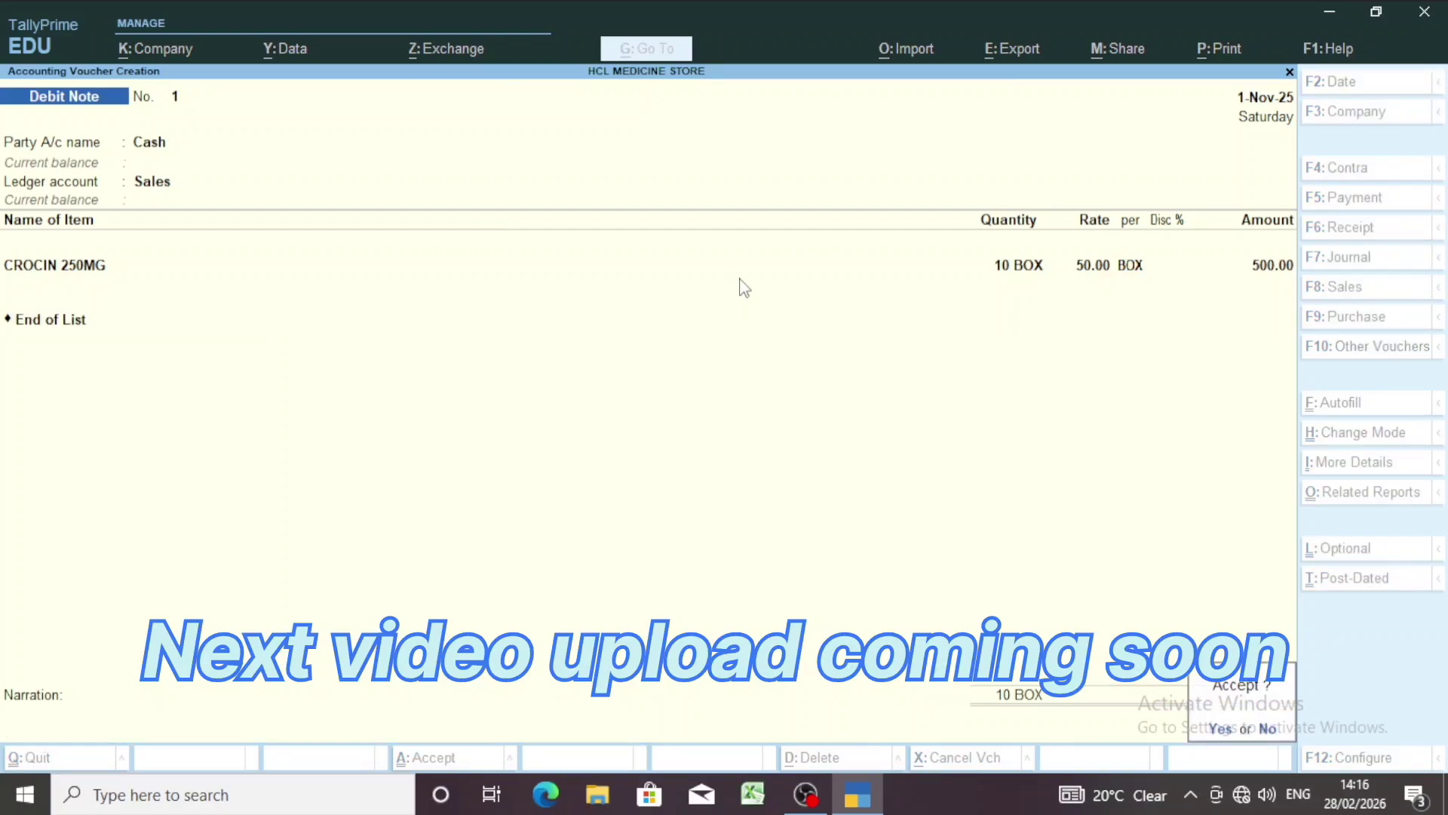
pyautogui.press('Return')
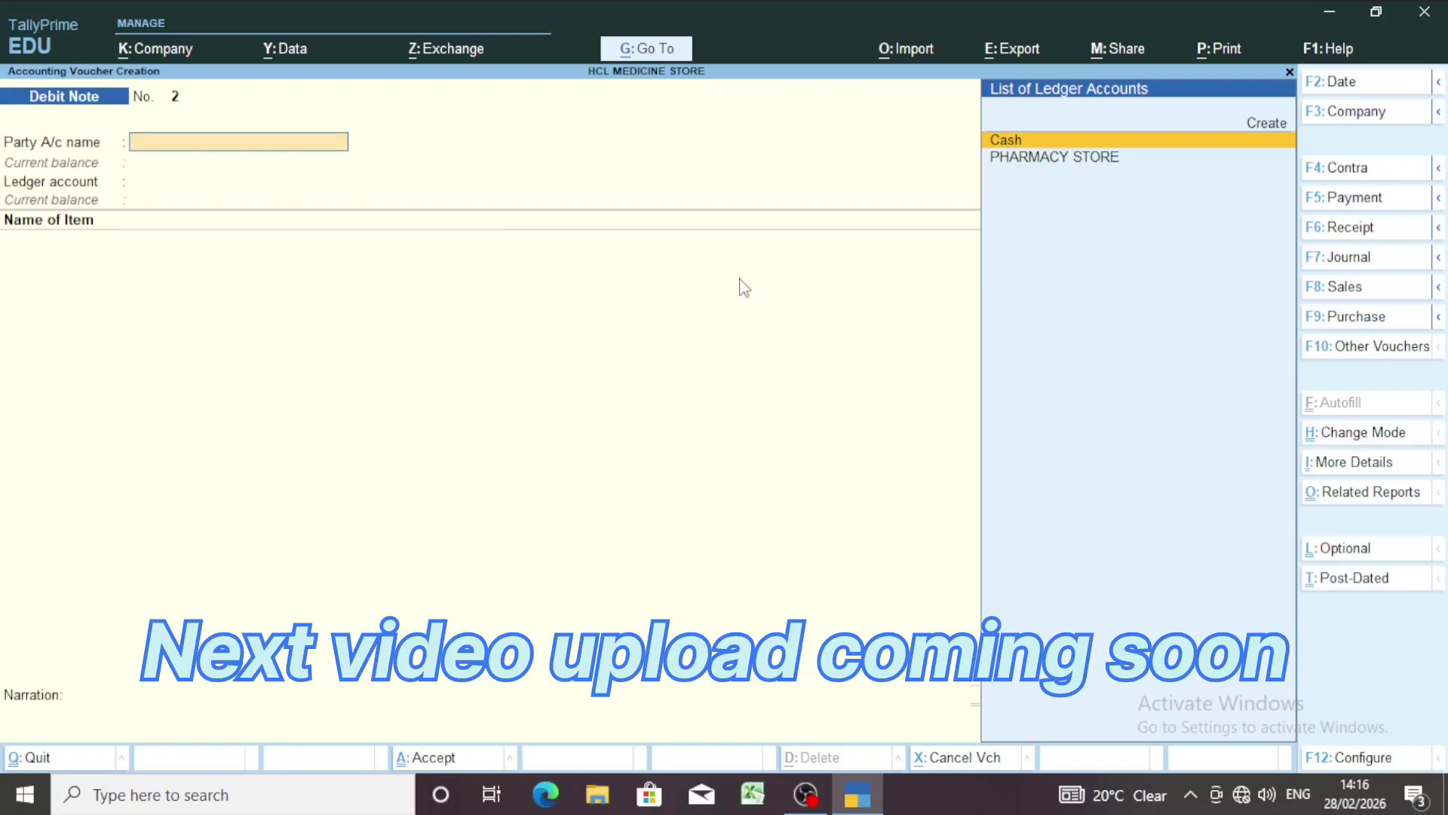
pyautogui.press('ctrl')
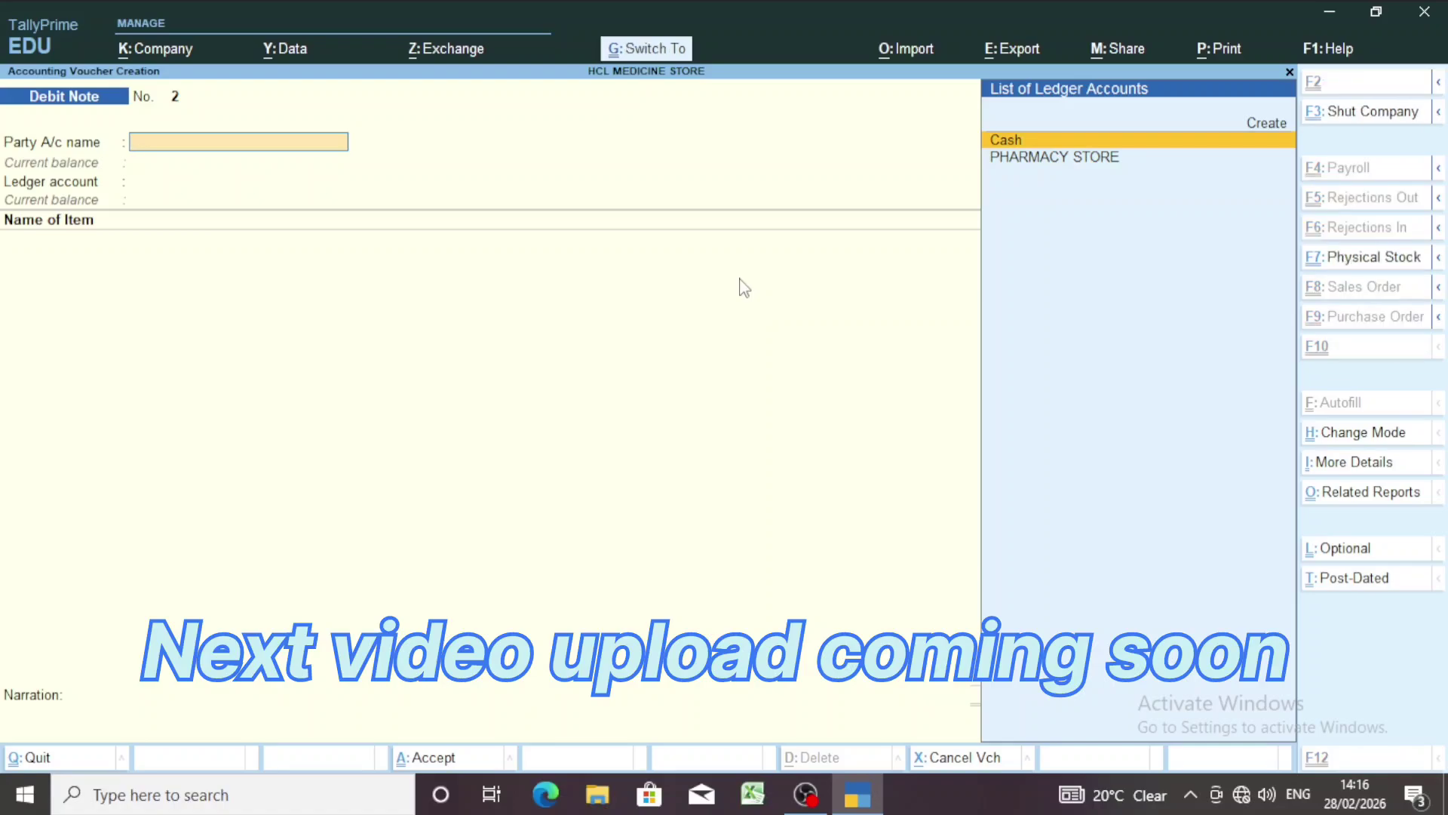